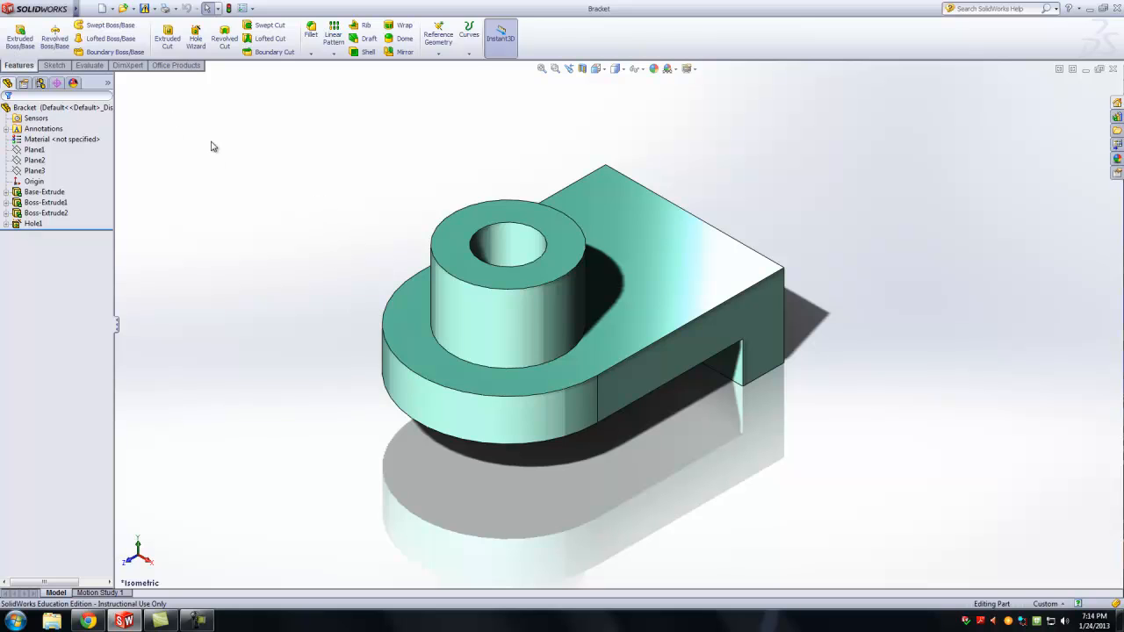
Create a drawing from the Bracket part on an A (ANSI) Landscape sheet with the sheet format displayed.
click(88, 9)
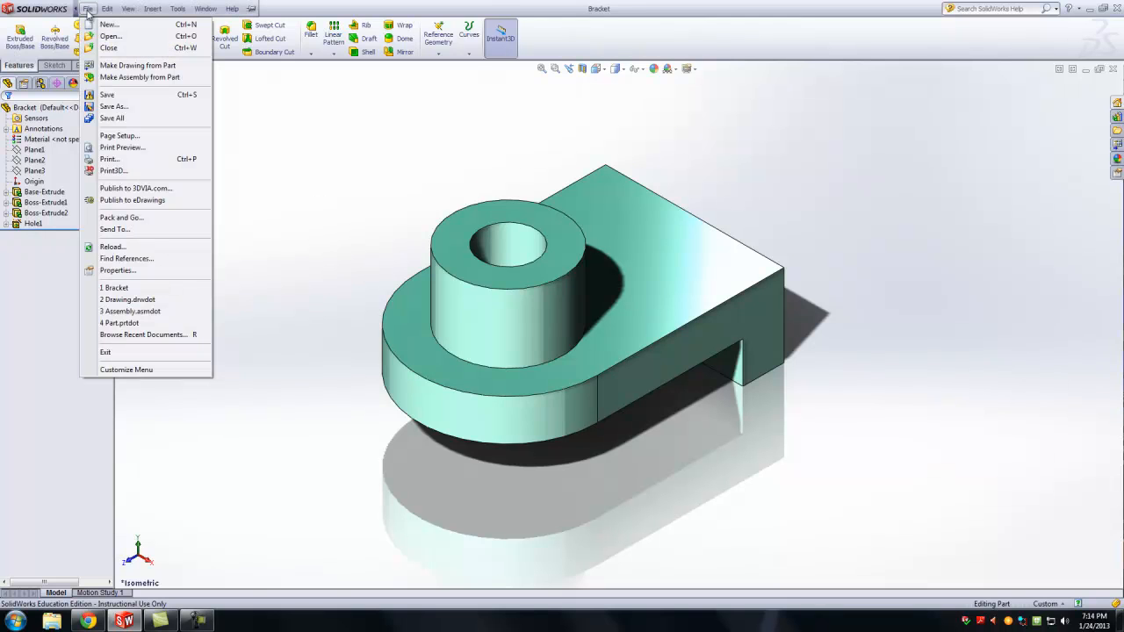
click(119, 67)
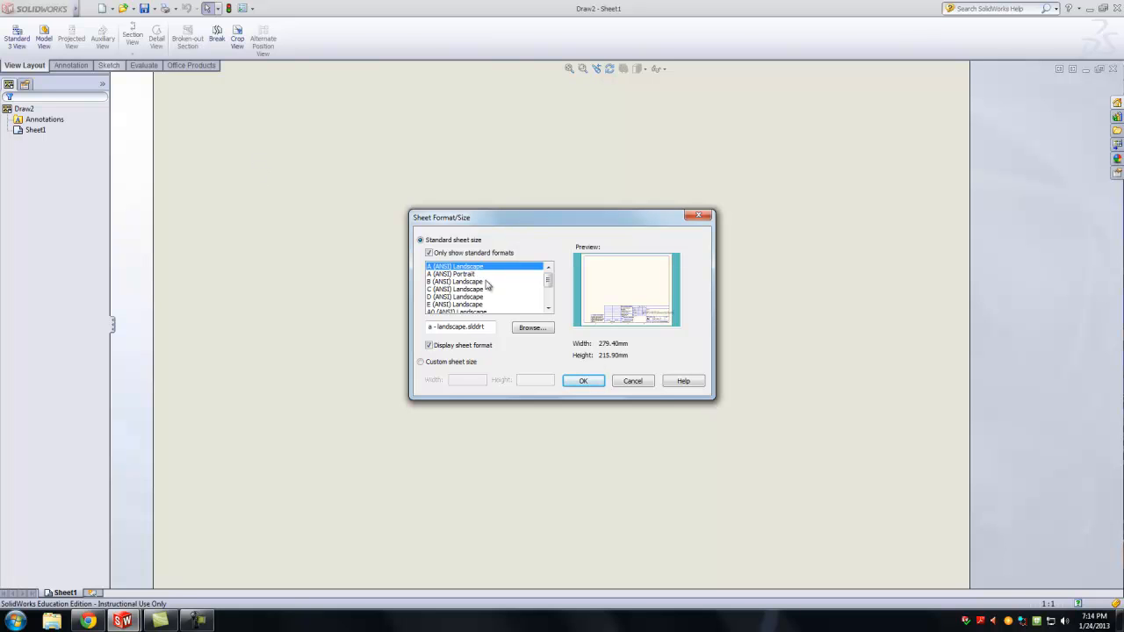
click(589, 383)
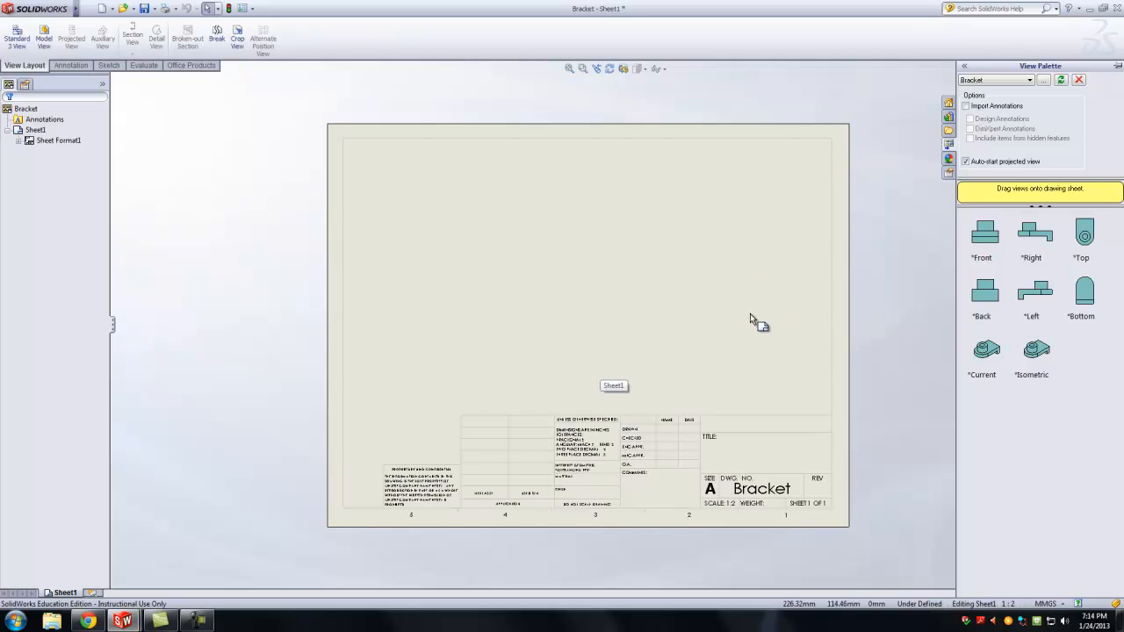
Place the bracket's front view near the sheet's lower left, with projected views above it and to its right.
drag(985, 233, 435, 353)
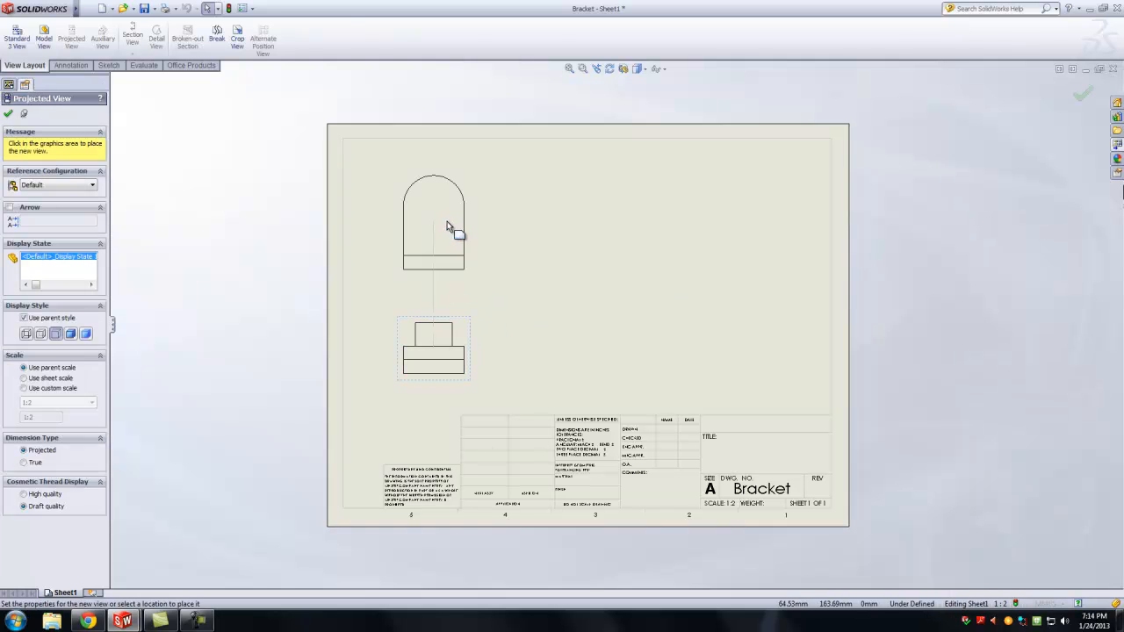
click(618, 350)
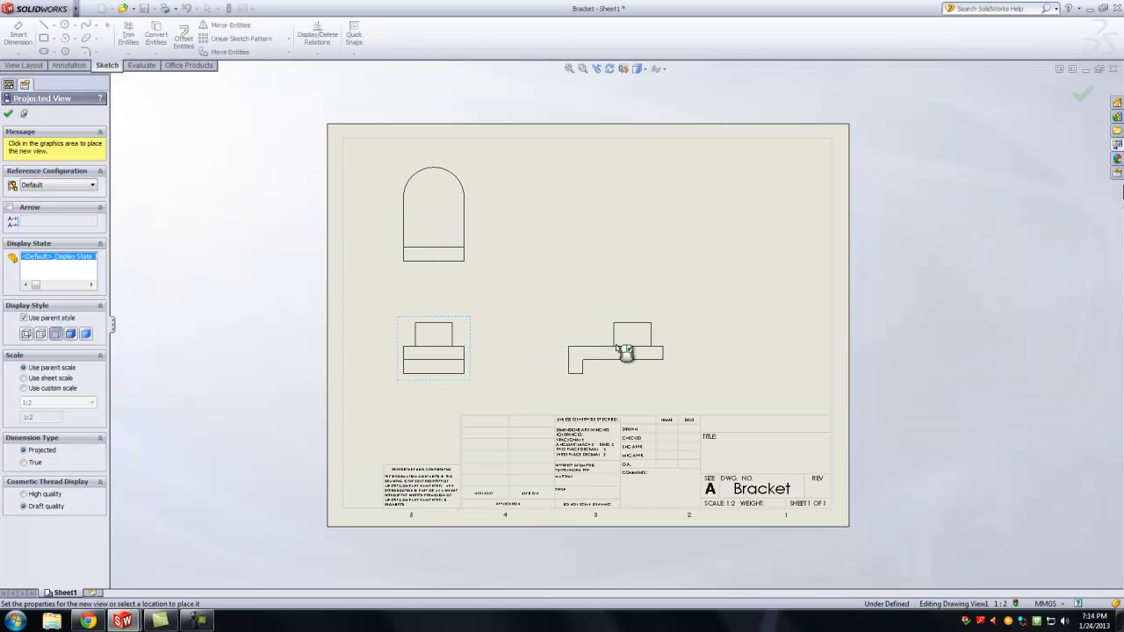
click(66, 145)
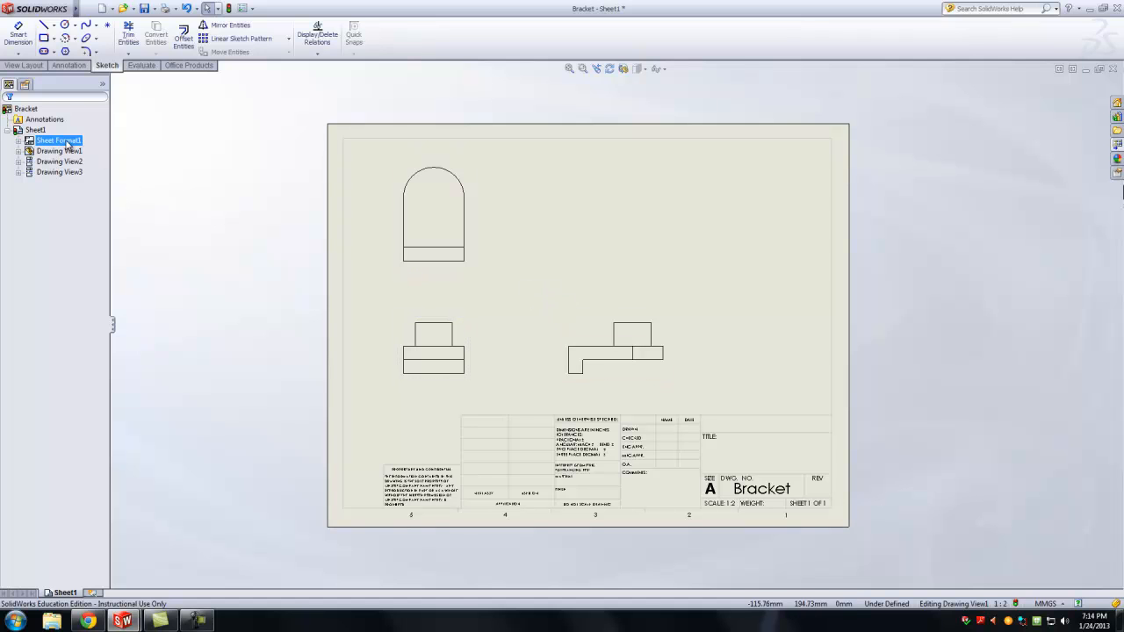
Set the type of projection for Sheet1 to Third angle.
click(35, 129)
right_click(40, 131)
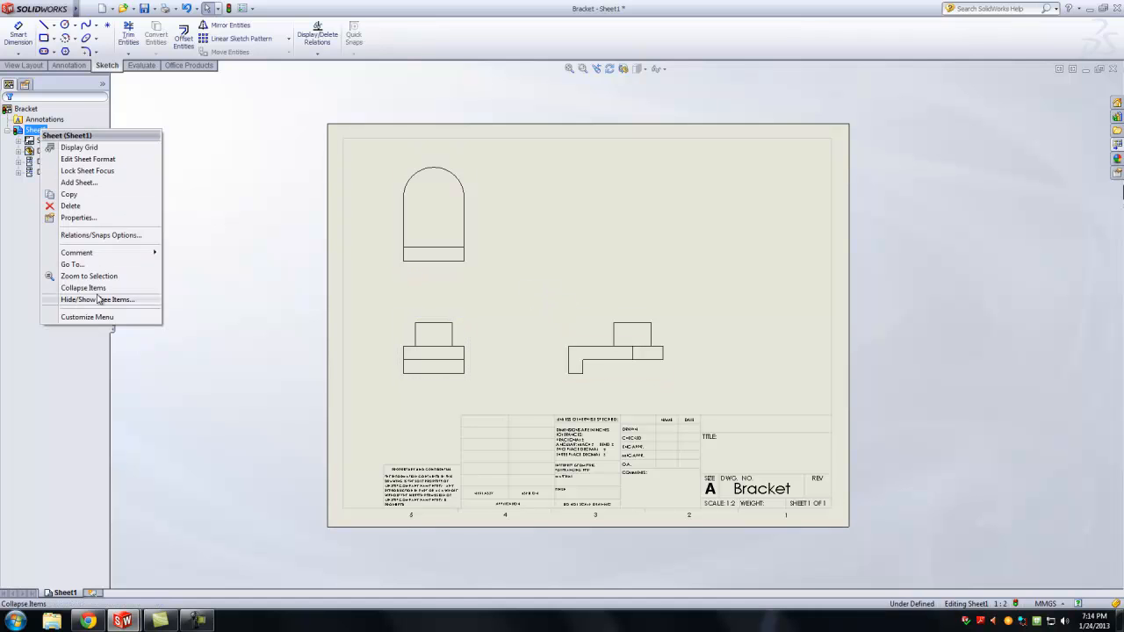
click(78, 218)
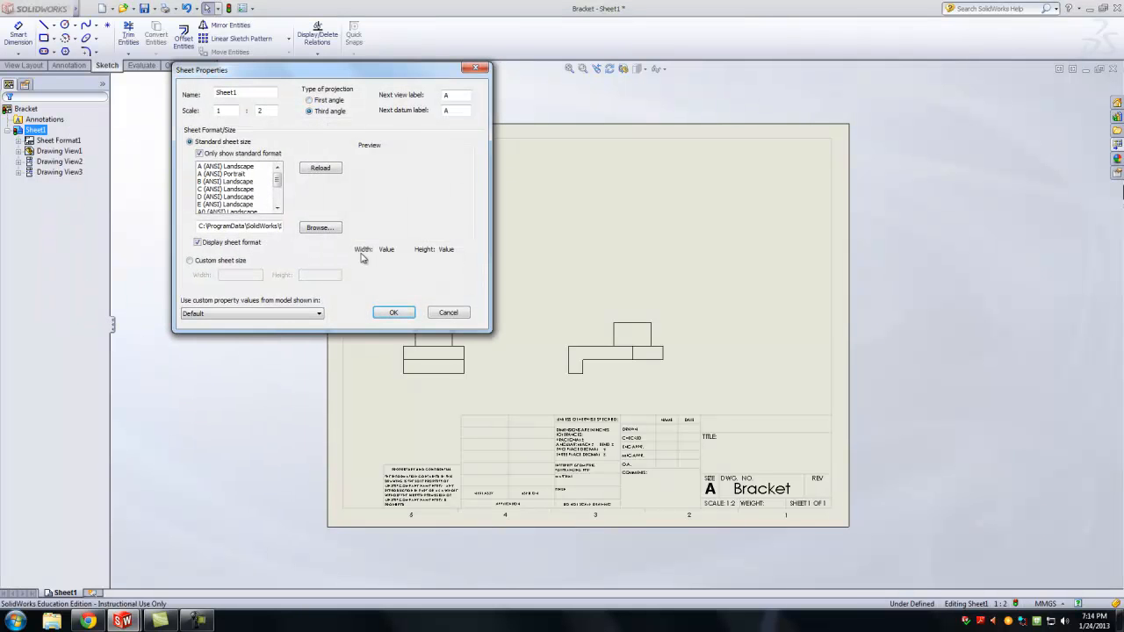
click(395, 314)
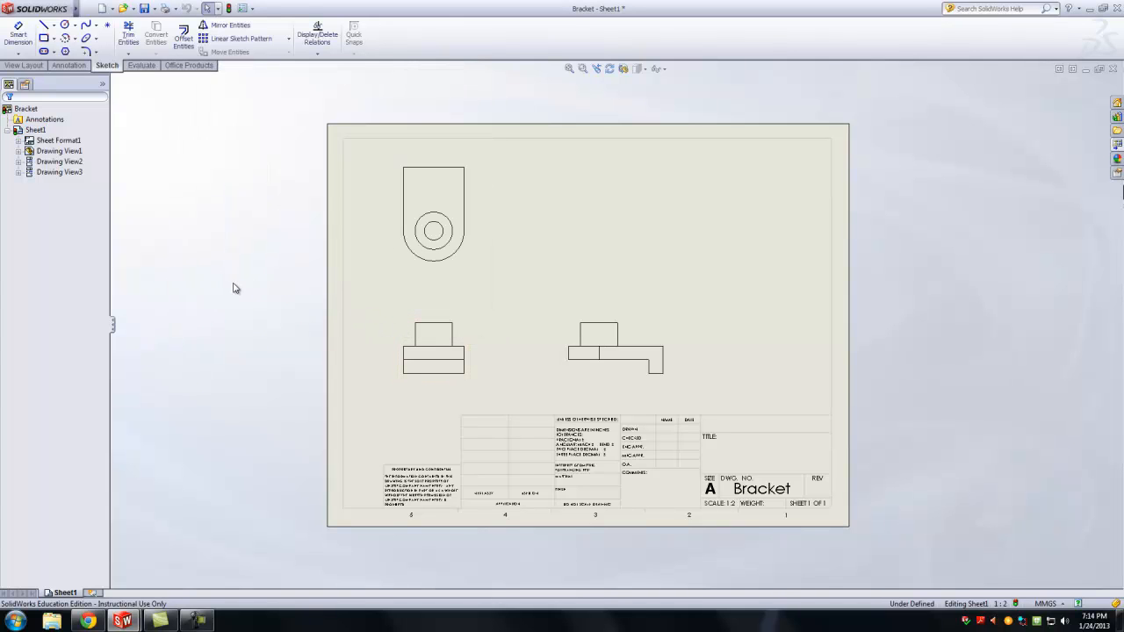
Project an isometric view from the front view and move it to the sheet's upper right corner.
click(466, 334)
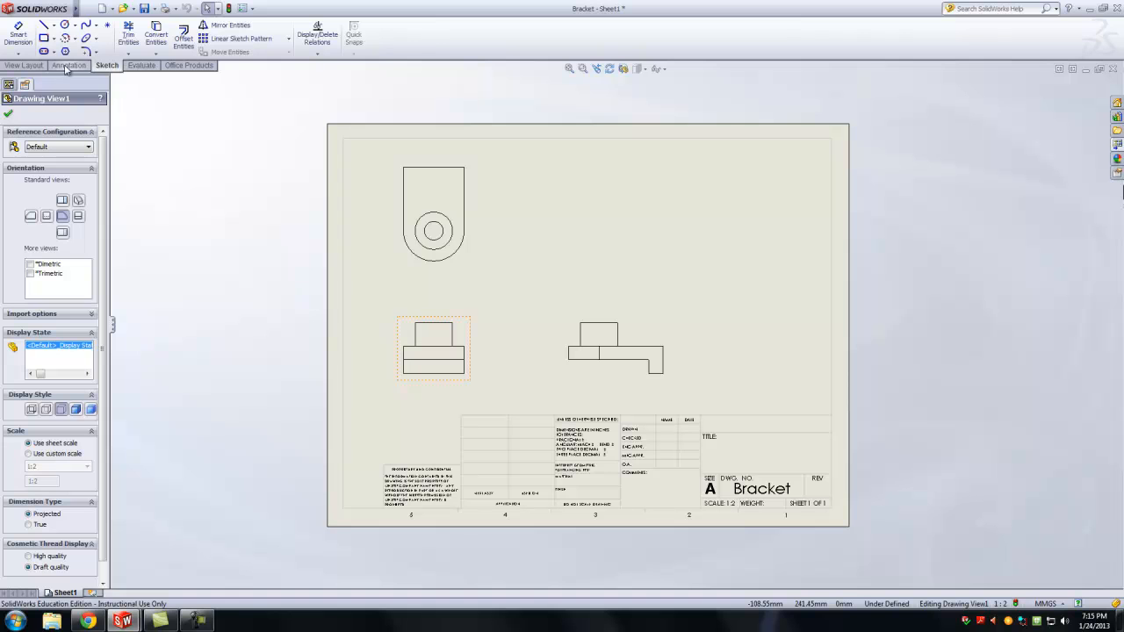
click(25, 65)
click(71, 40)
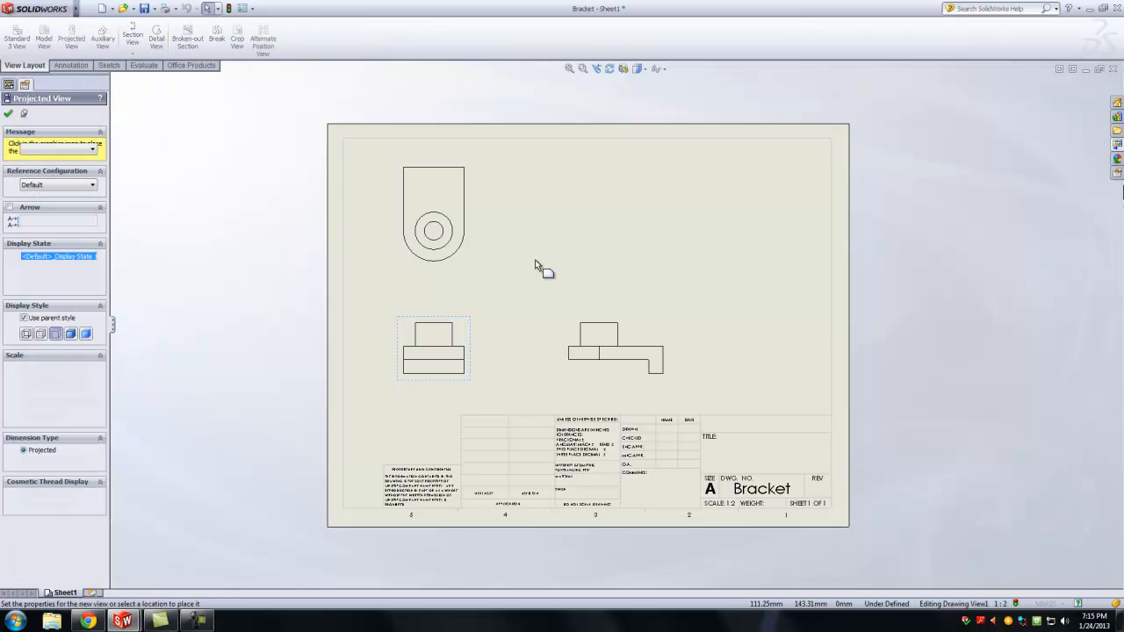
click(645, 225)
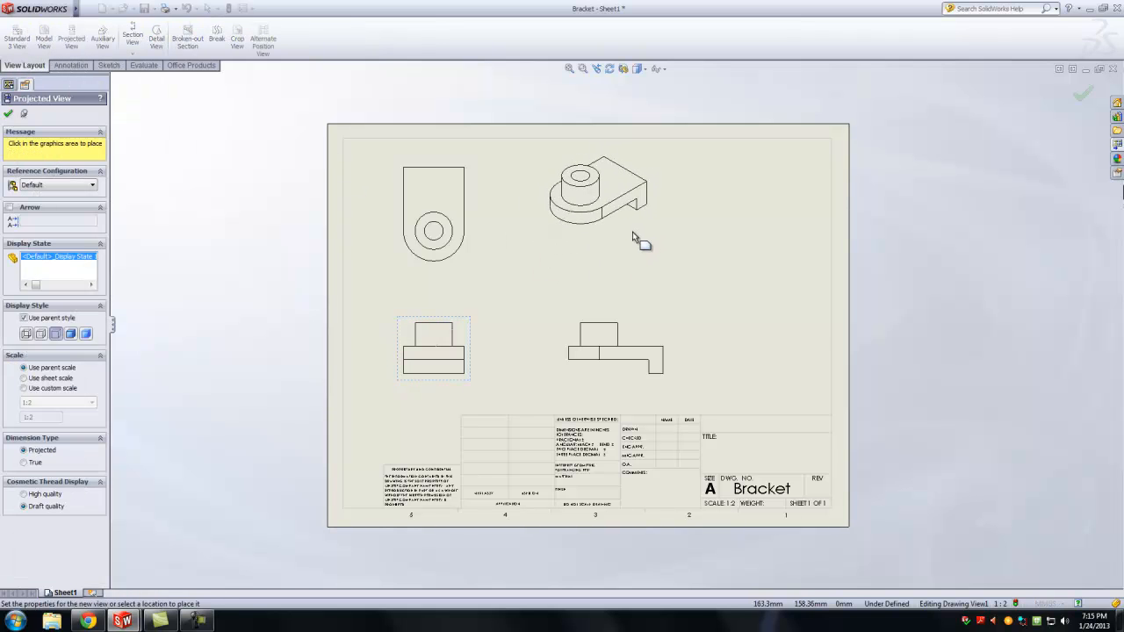
click(8, 113)
mouse_move(636, 251)
mouse_down()
mouse_move(765, 275)
mouse_move(795, 250)
mouse_up()
Show hidden lines in the front view and its projected views, and display the isometric view as shaded with edges.
click(456, 334)
click(45, 409)
click(187, 343)
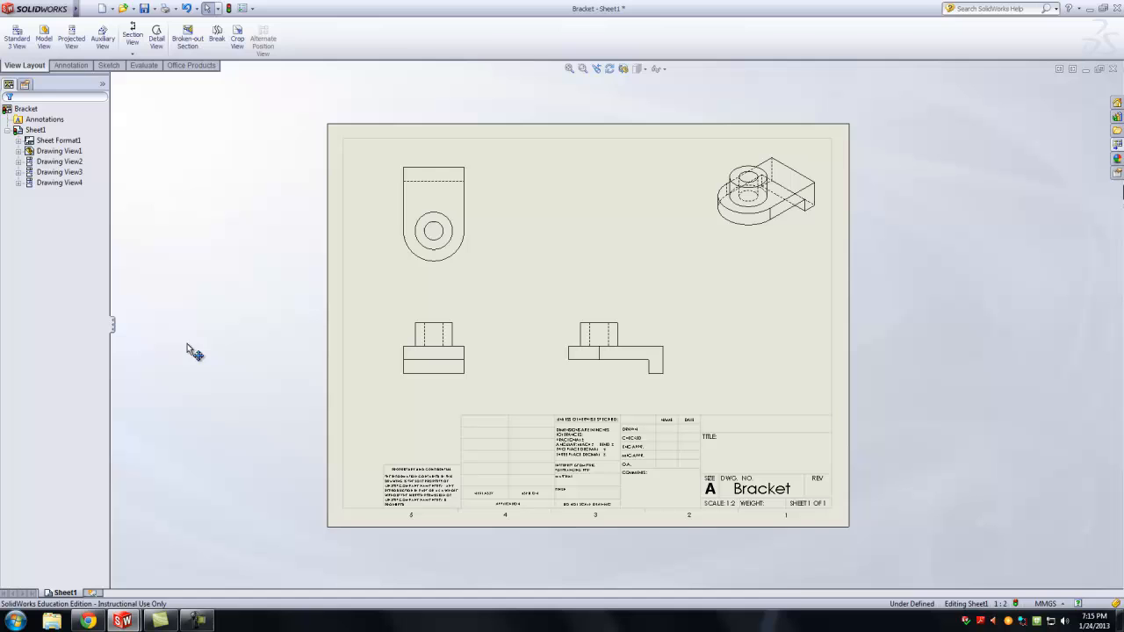
click(767, 251)
click(75, 299)
click(243, 305)
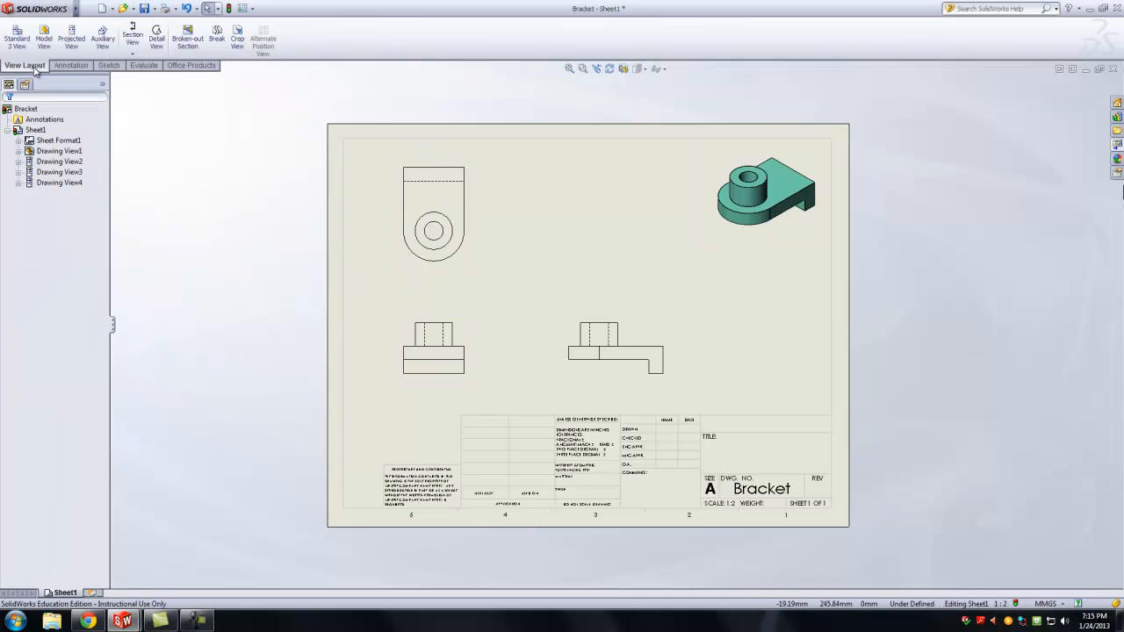
Add centerlines through the cylindrical boss in the right-hand side view and the front view.
click(70, 65)
click(445, 38)
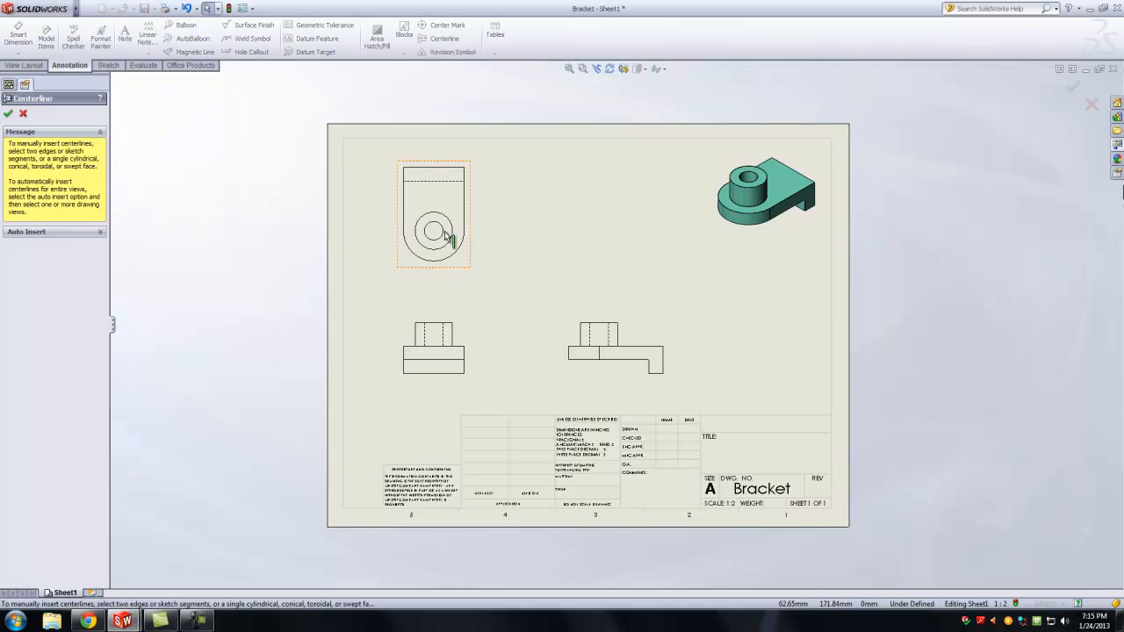
click(580, 333)
click(618, 336)
click(416, 341)
click(444, 338)
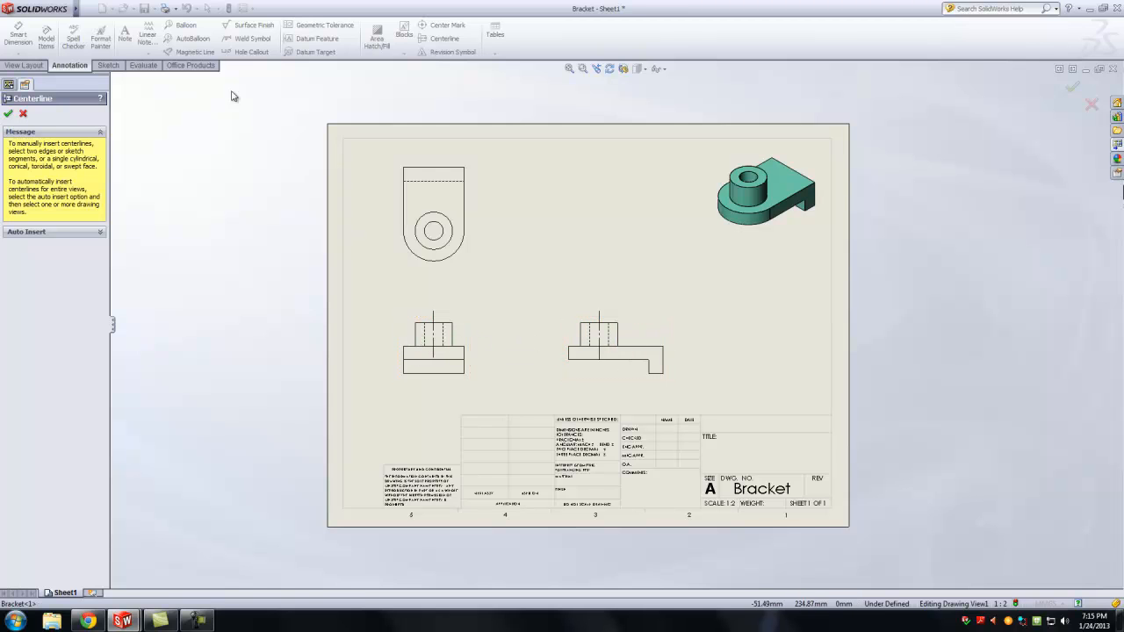
click(8, 113)
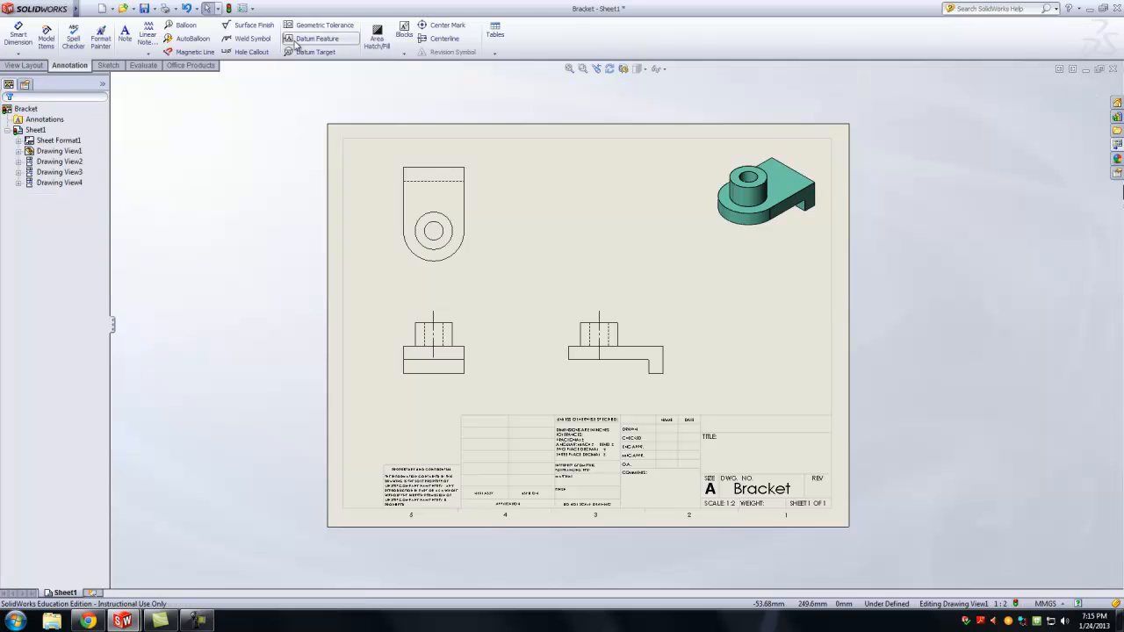
Add a center mark to the boss's outer circle in the top view.
click(425, 25)
click(453, 235)
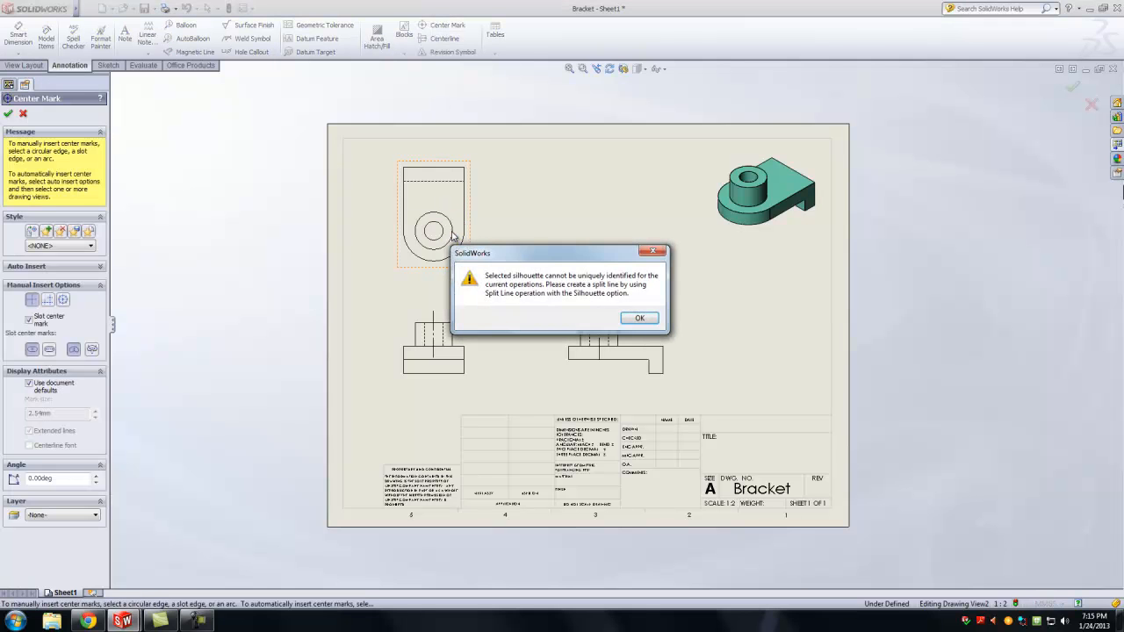
click(639, 318)
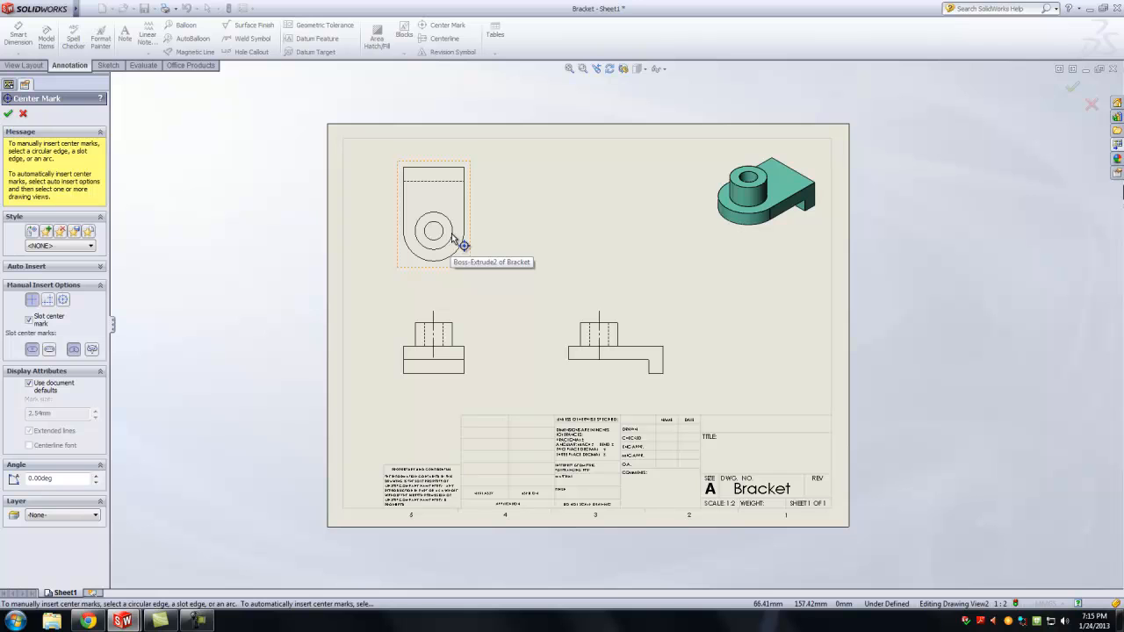
click(453, 237)
click(8, 113)
click(250, 252)
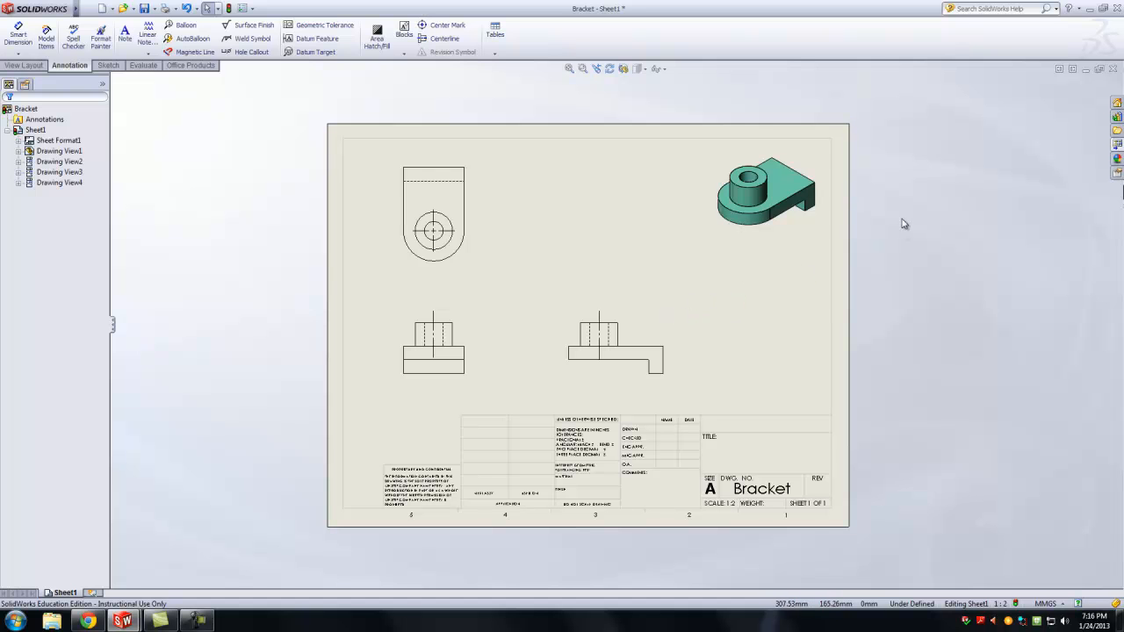
Return to the Bracket part, select the base's flat upper face and view it straight on with Normal To.
click(1085, 69)
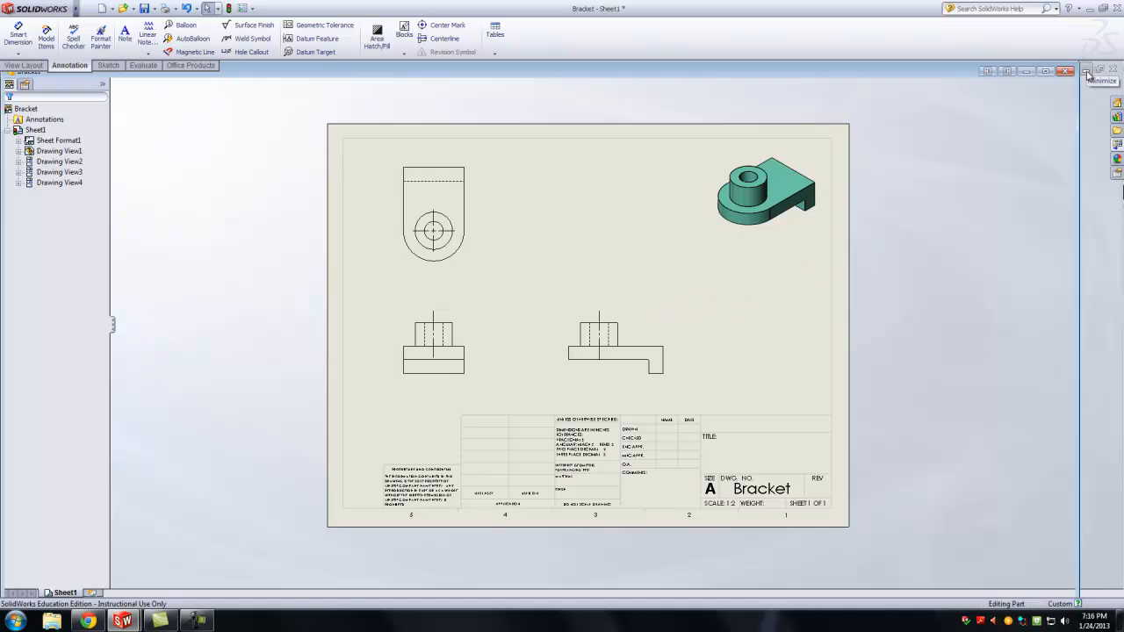
click(1047, 71)
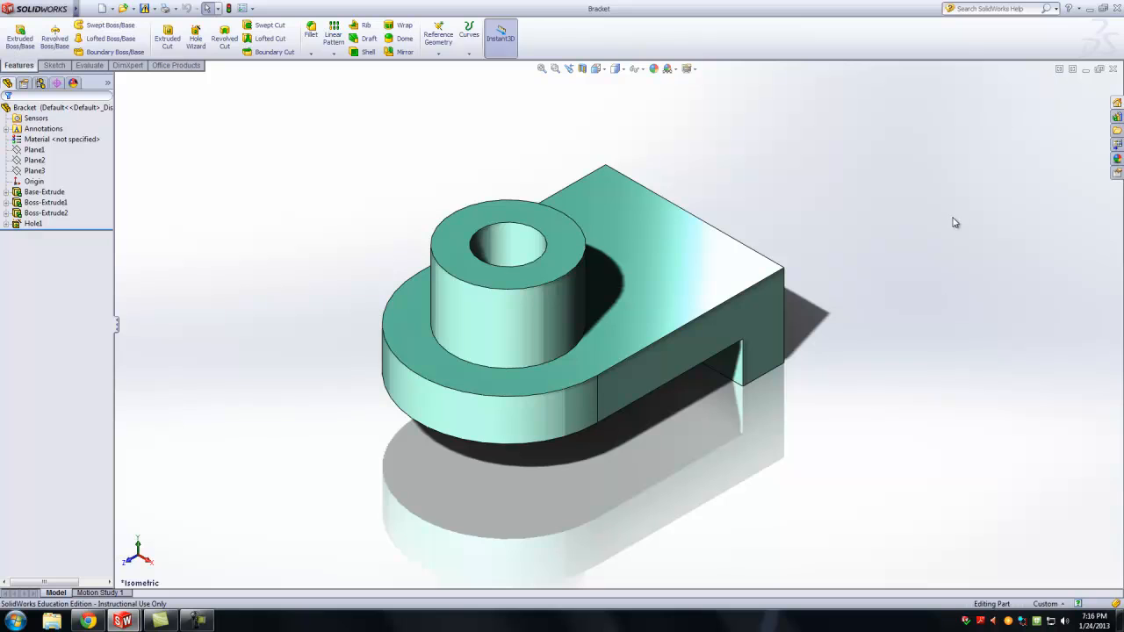
key(z)
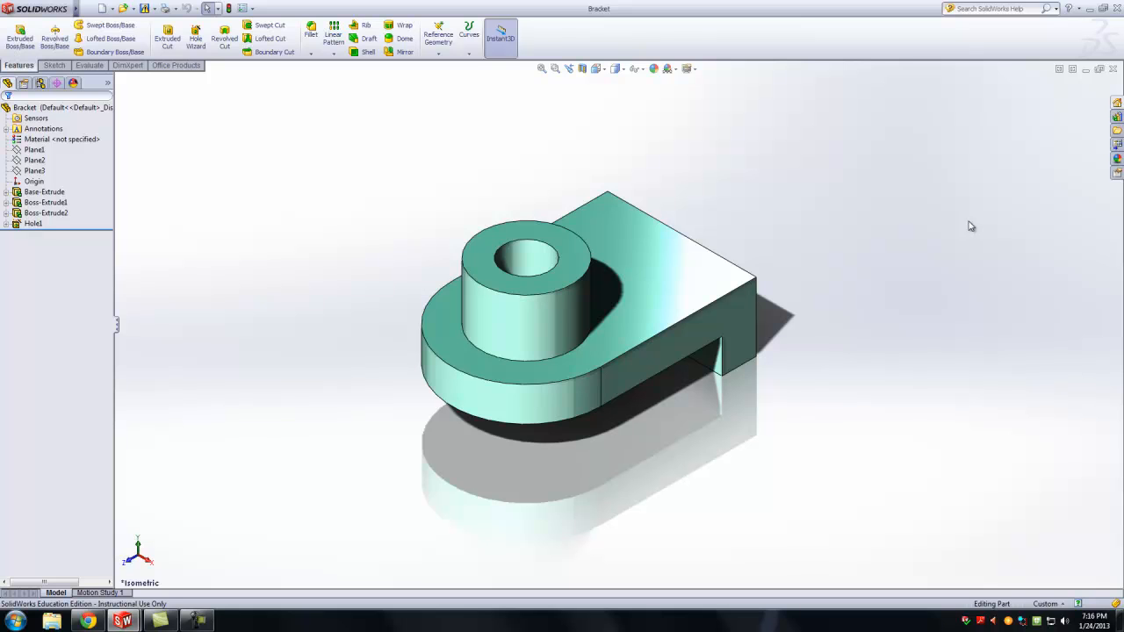
click(657, 265)
key(space)
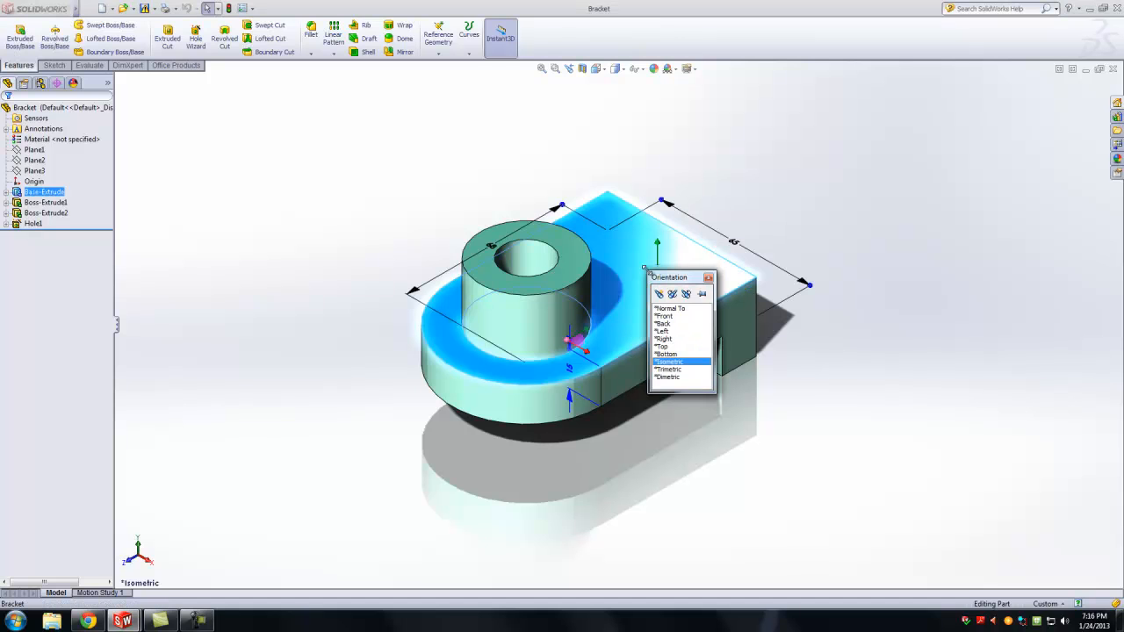
click(671, 309)
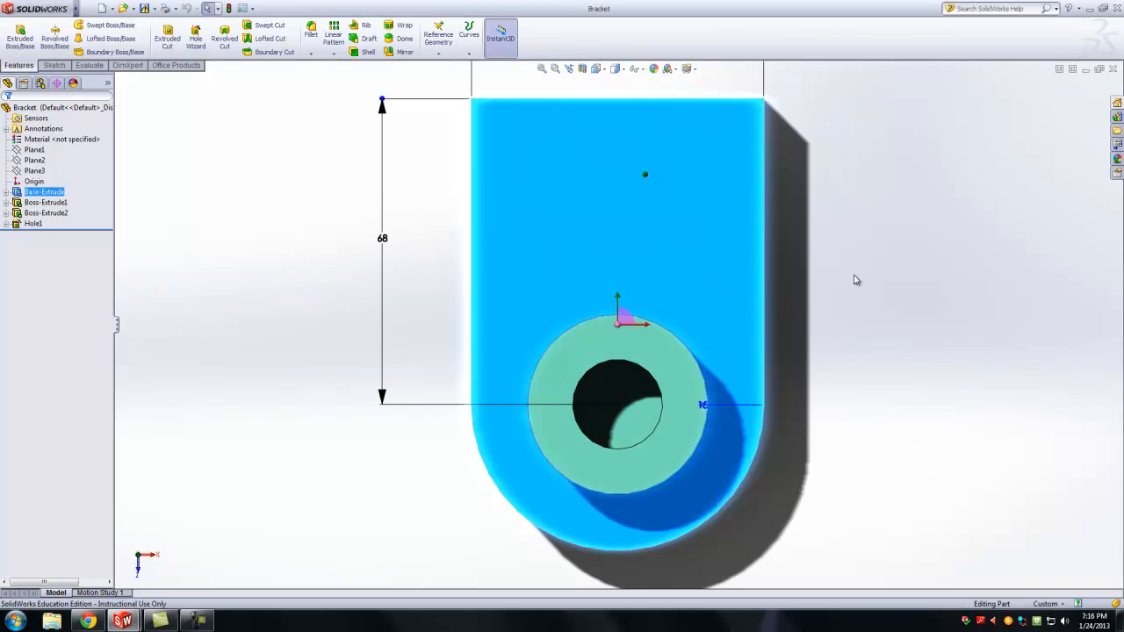
key(f)
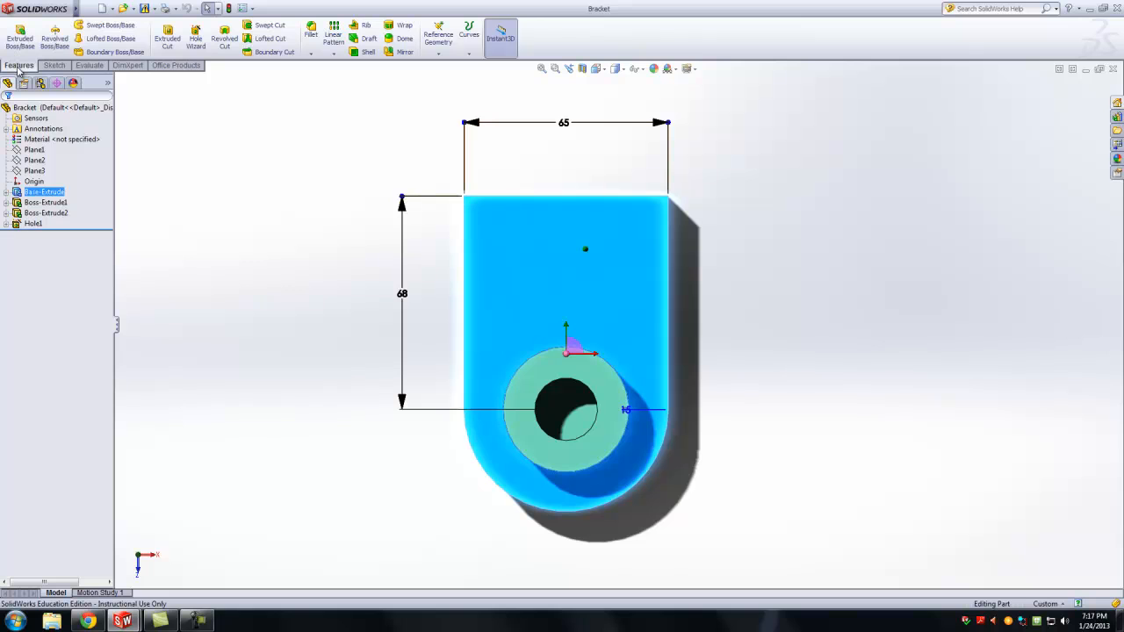
Start a counterbore Hole Wizard hole on the selected face with standard ANSI Metric, type Hex Bolt - ANSI B18.2.3.5M and size M10.
click(195, 40)
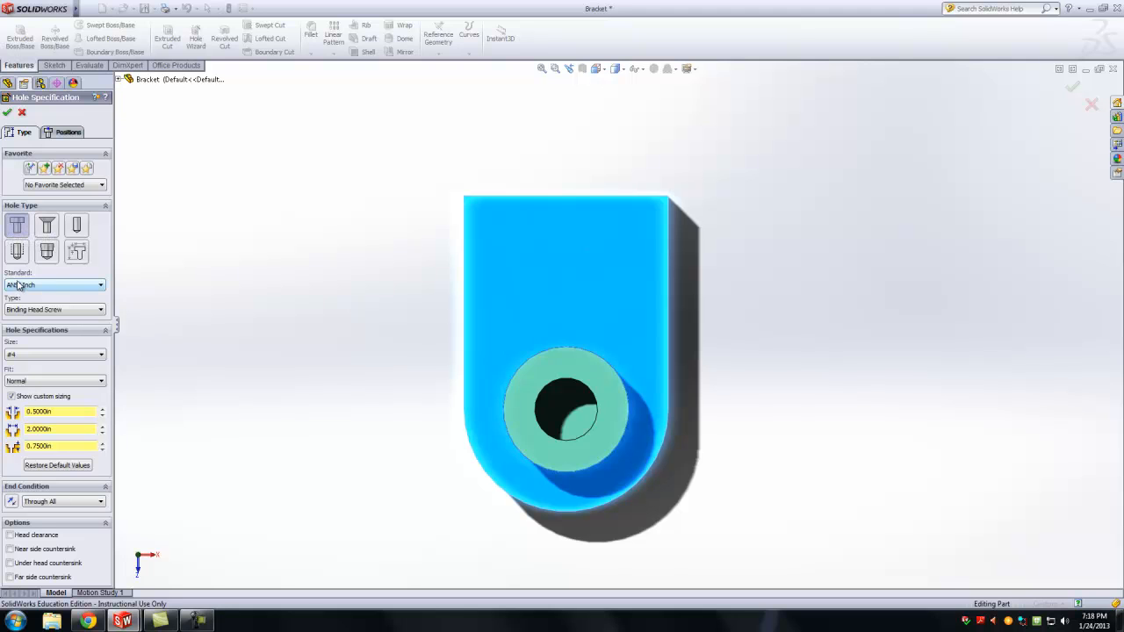
click(46, 287)
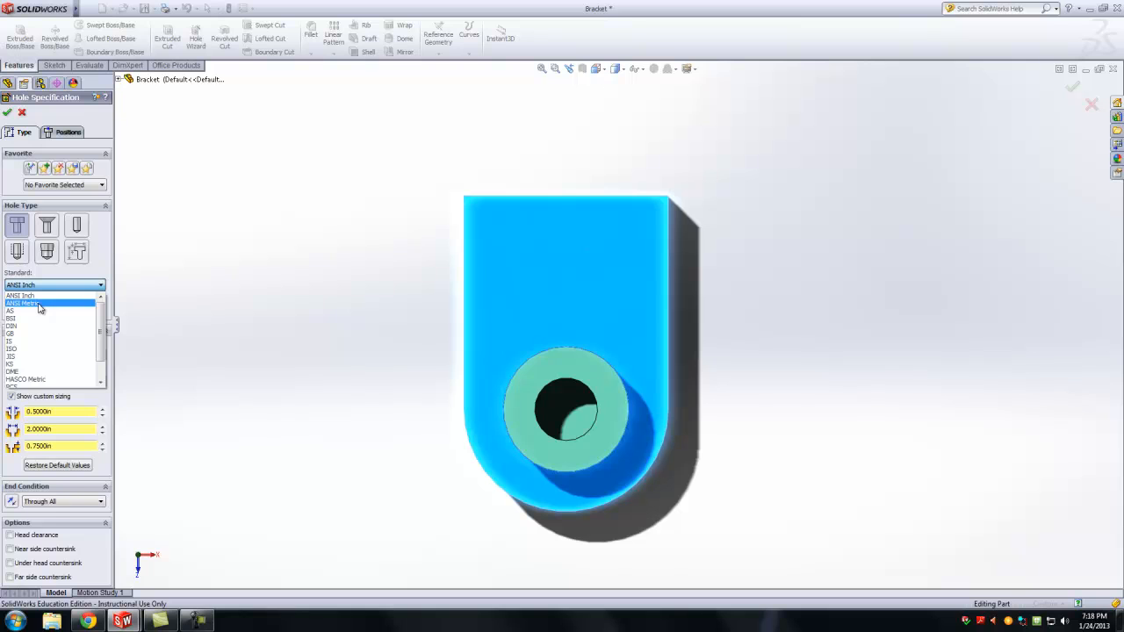
click(38, 303)
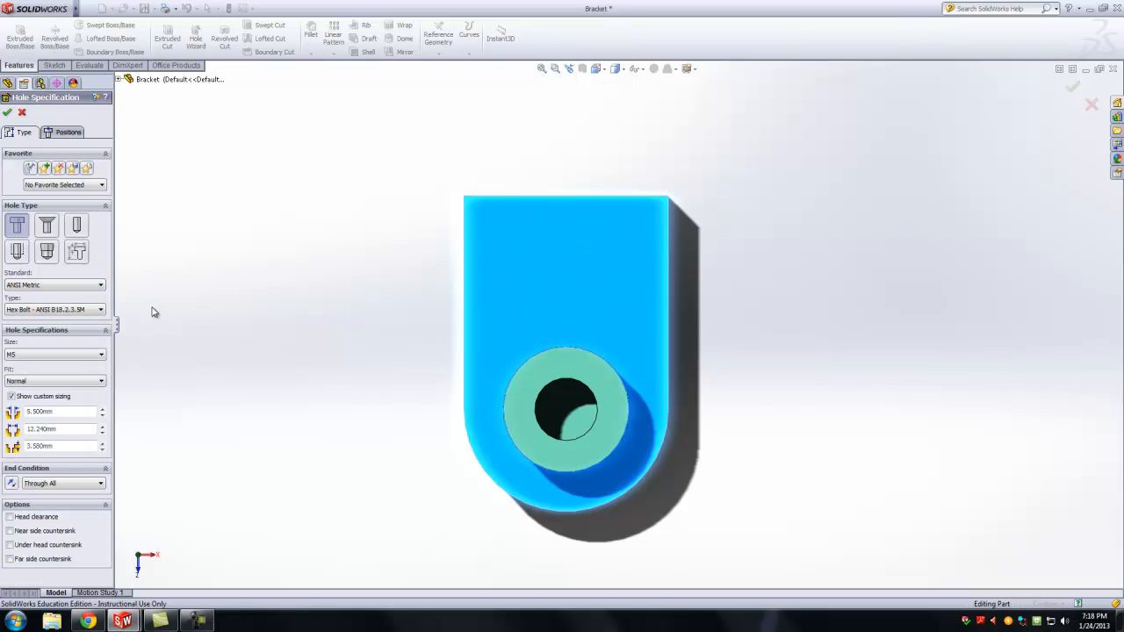
click(91, 310)
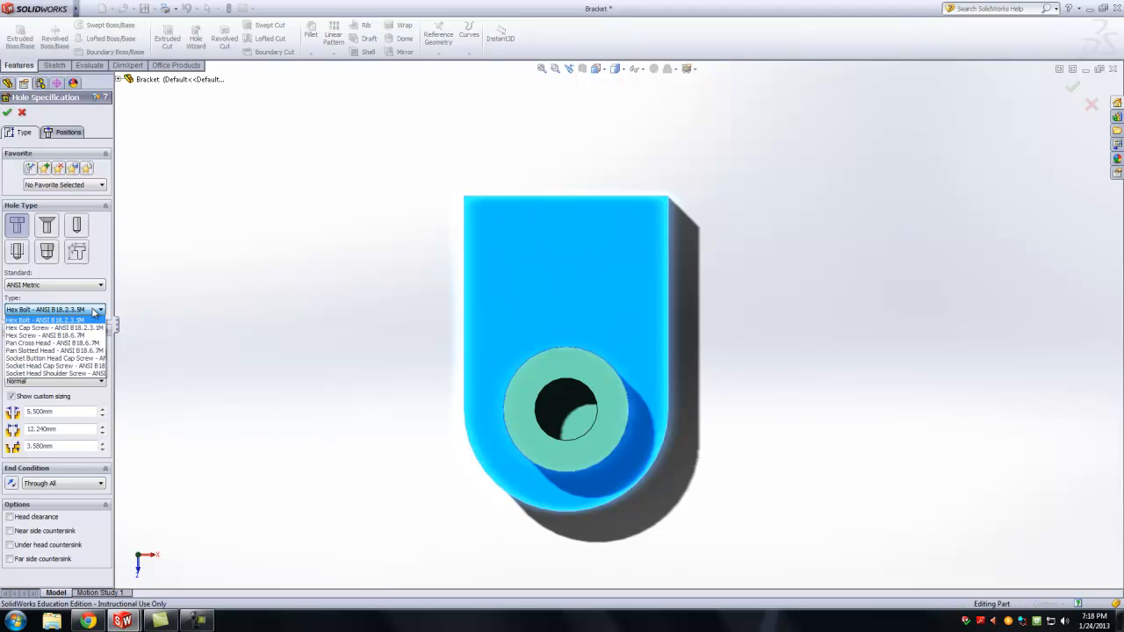
click(35, 320)
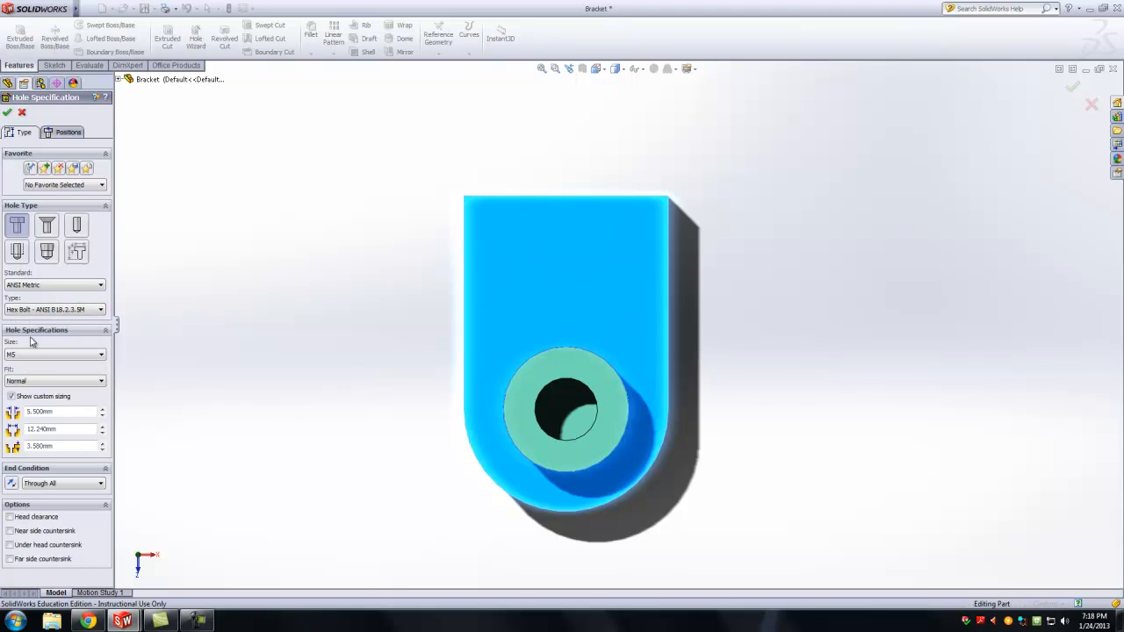
click(75, 355)
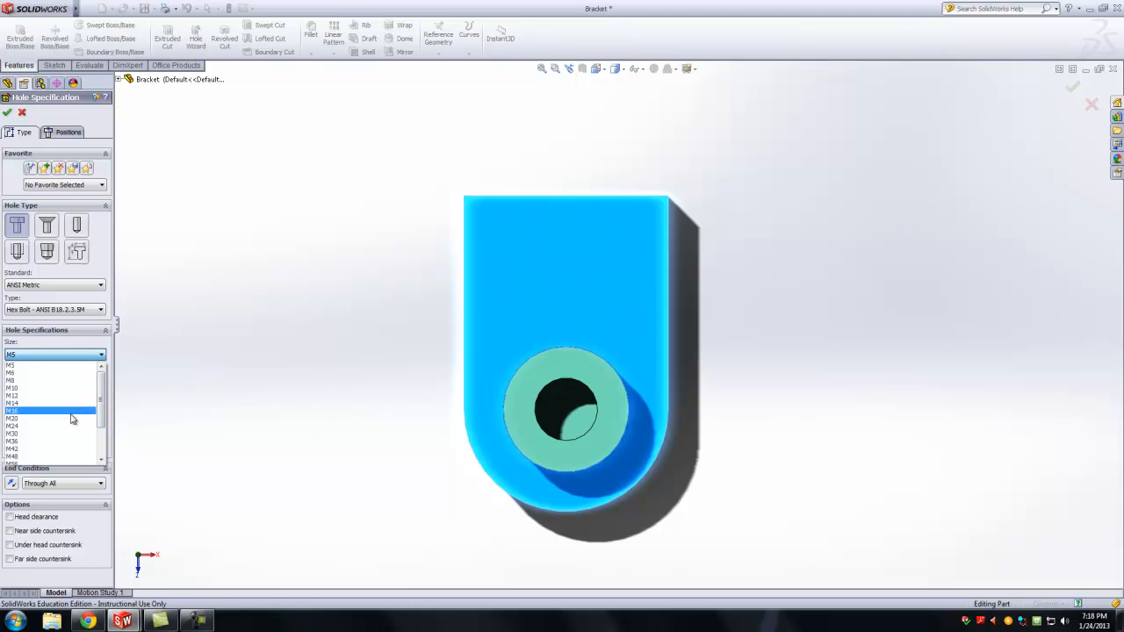
scroll(69, 422, down, 2)
scroll(68, 422, up, 2)
click(47, 388)
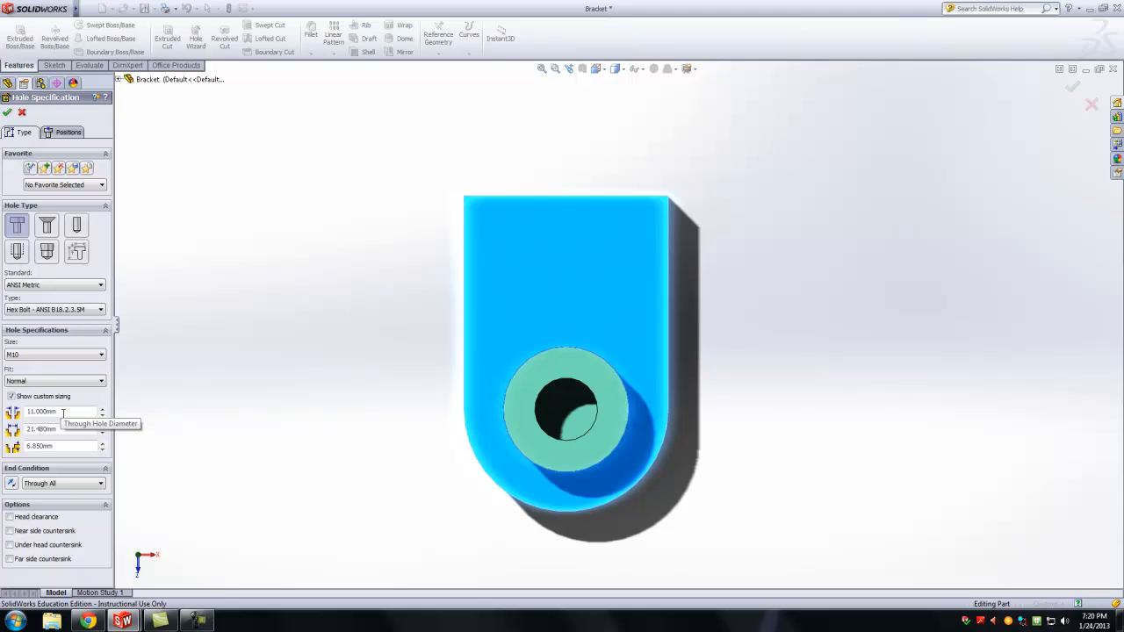
Switch the hole's end condition to Blind and return it to Through All.
click(64, 483)
click(61, 494)
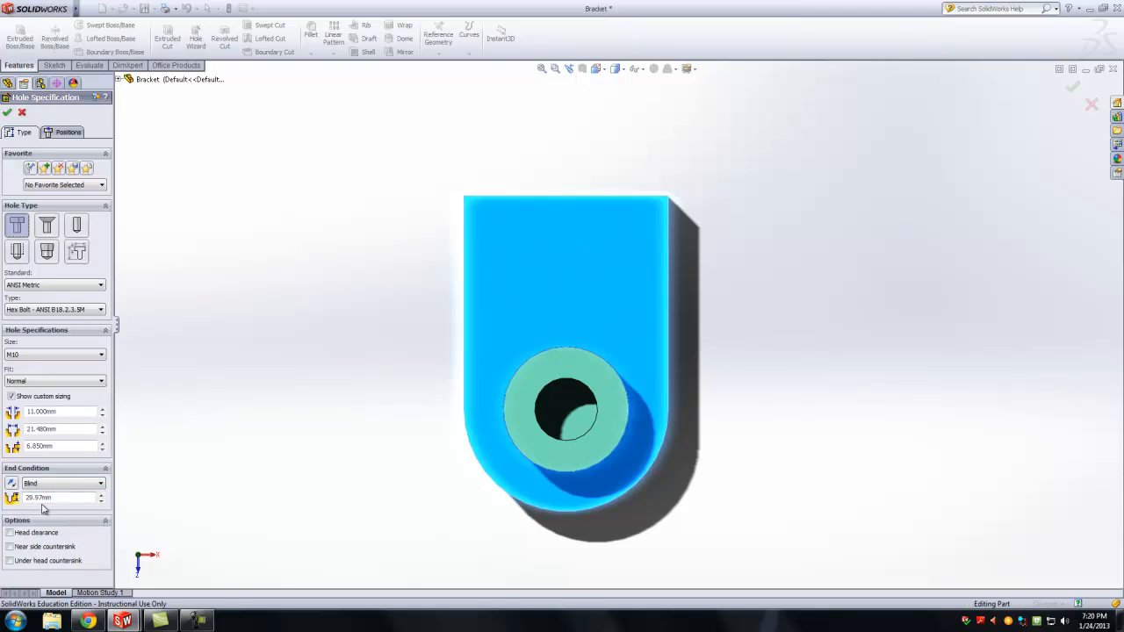
click(56, 483)
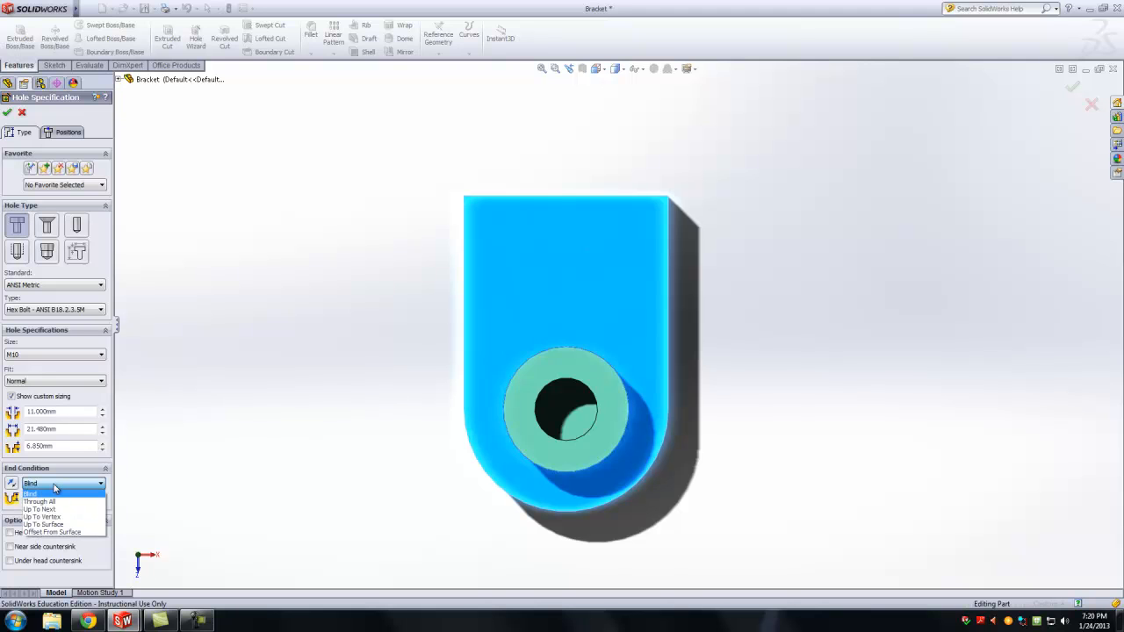
click(54, 502)
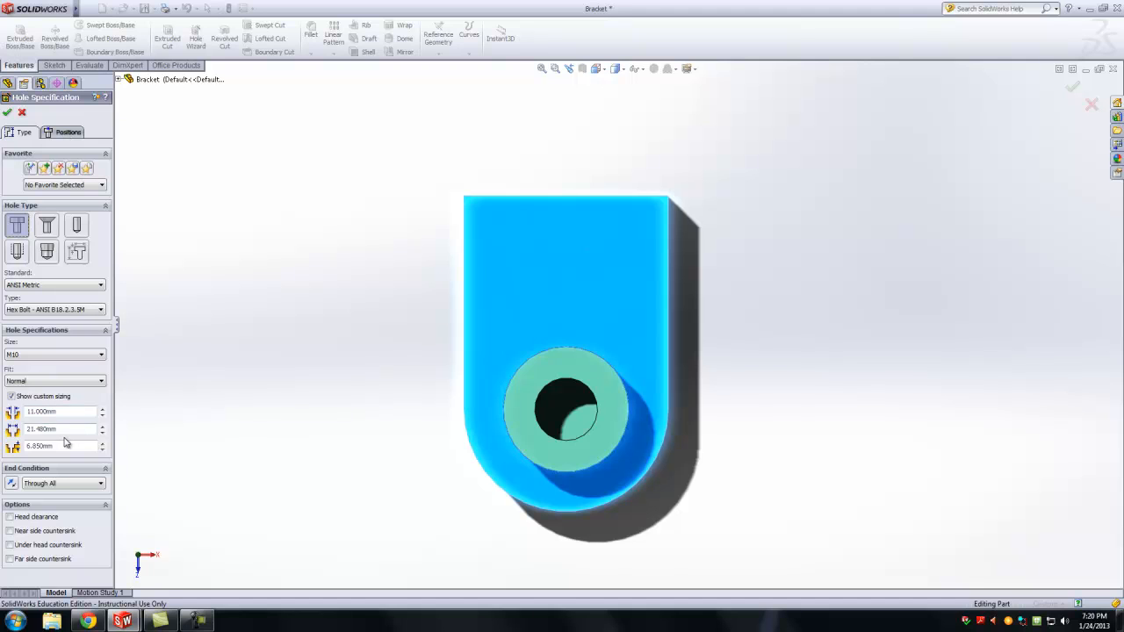
Place the counterbore hole's center on the base's flat face and dimension it 18 mm from the face's left straight edge.
click(70, 134)
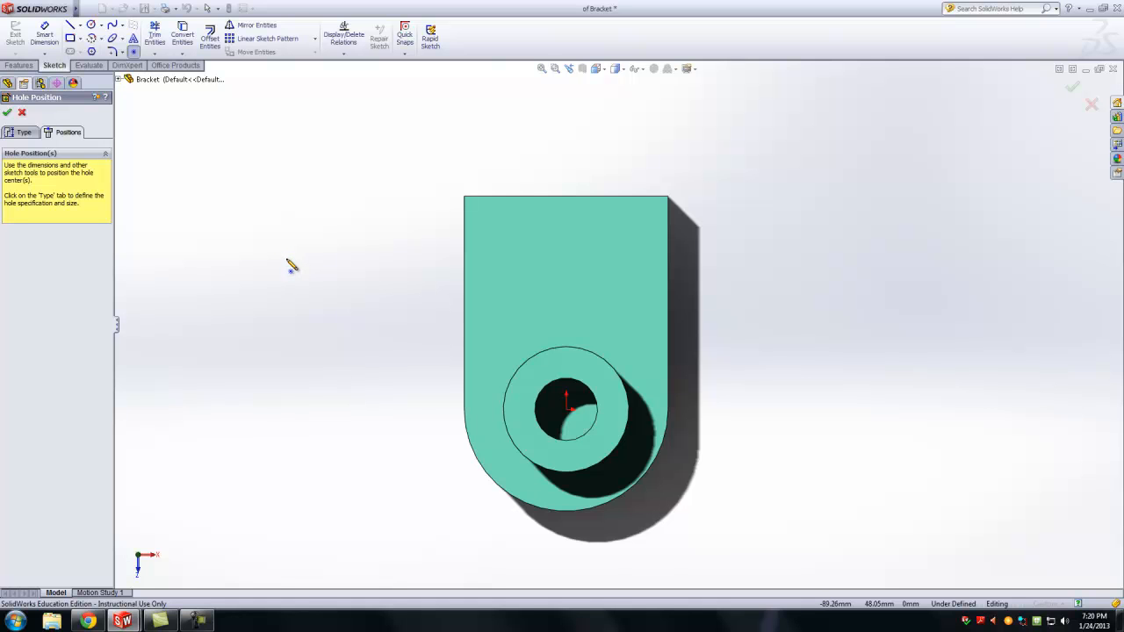
click(524, 284)
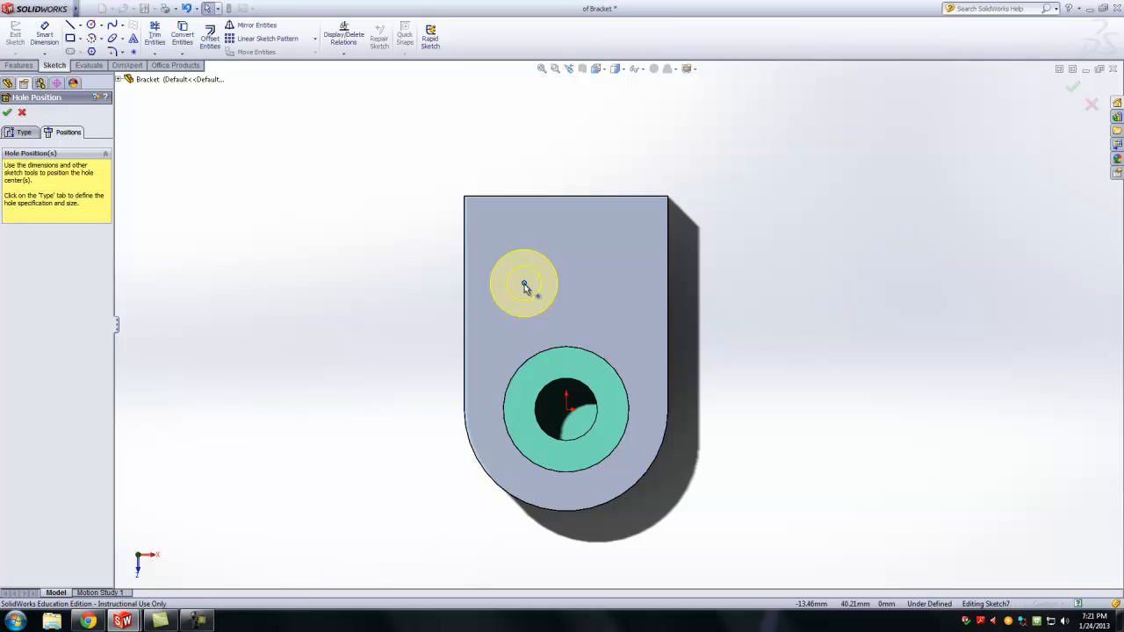
click(46, 35)
click(524, 283)
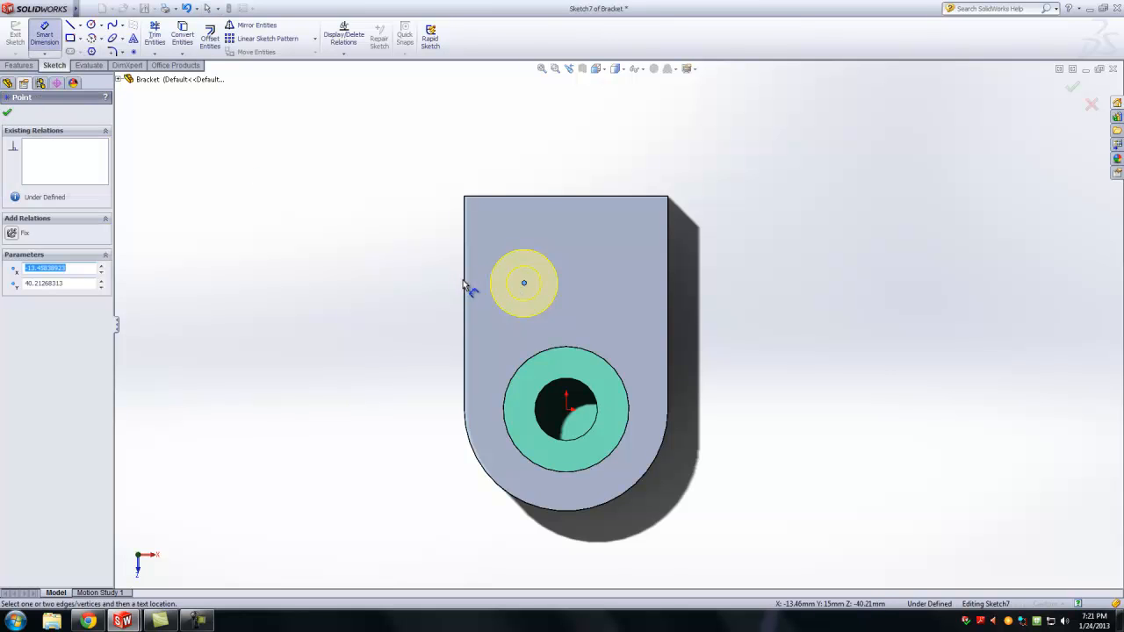
click(463, 281)
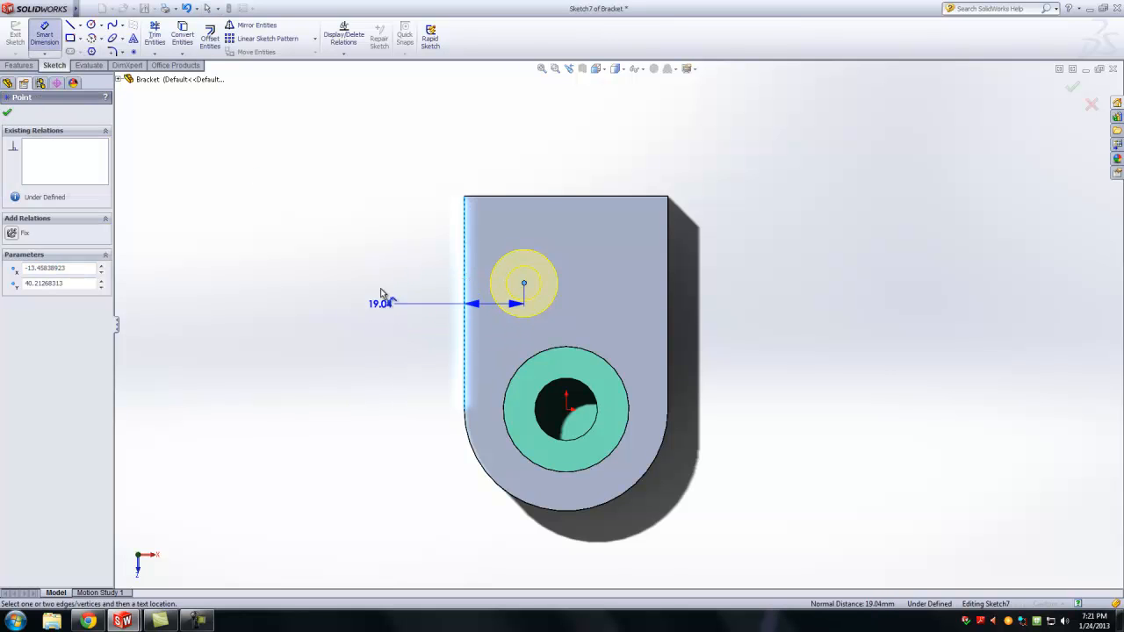
click(492, 150)
text(18)
key(Return)
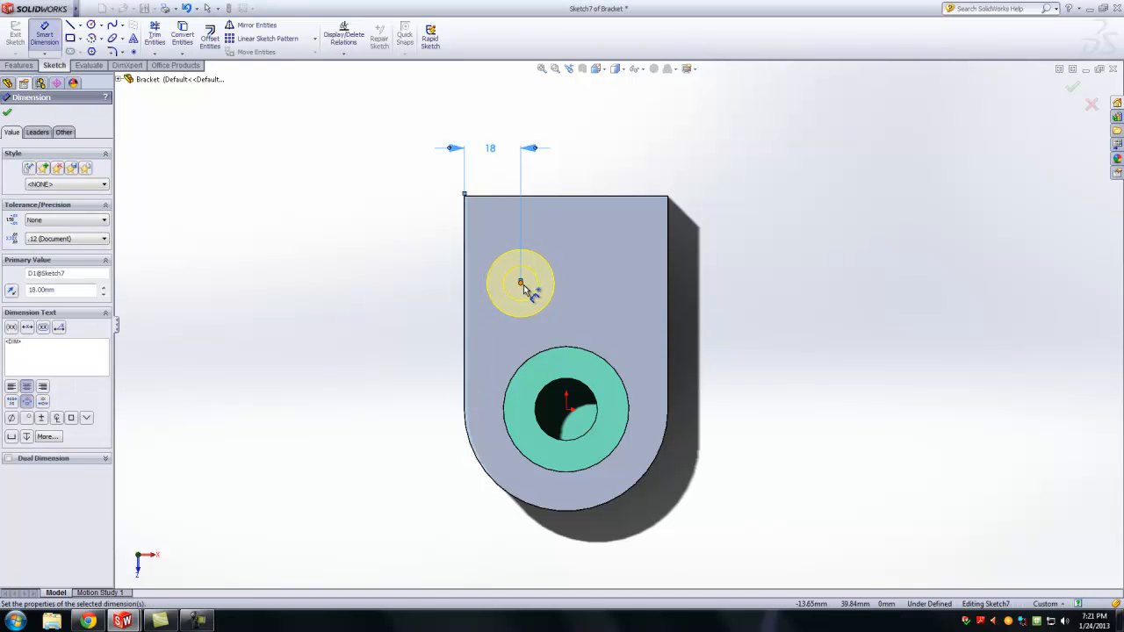
Dimension the hole's center 25 mm from the face's straight end edge and complete the counterbore hole.
click(520, 282)
click(576, 196)
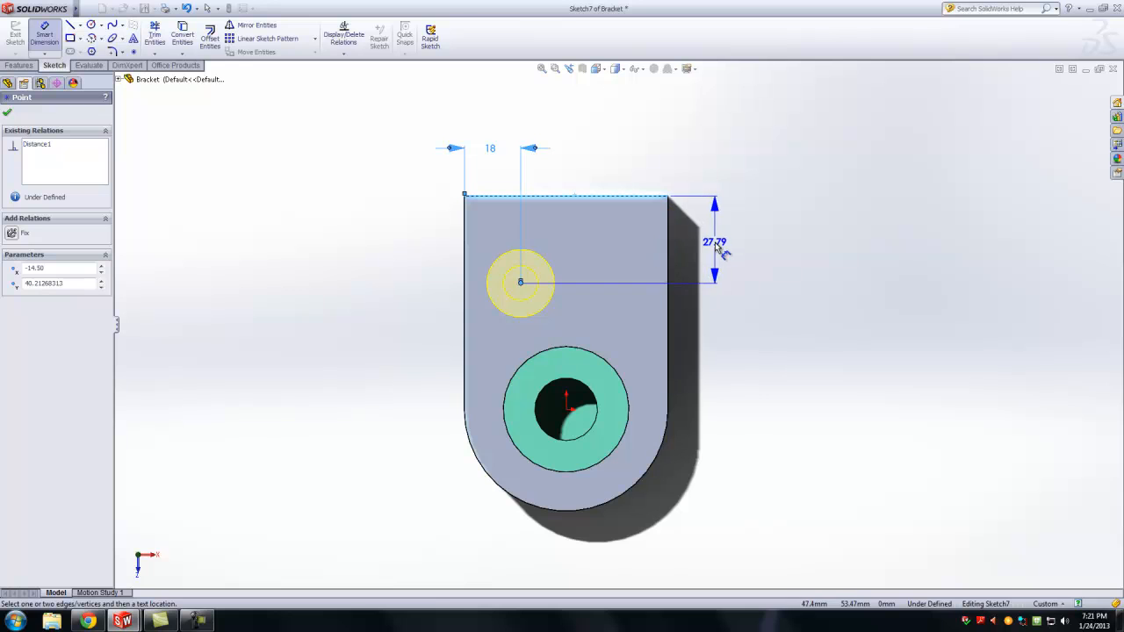
click(717, 249)
text(25)
key(Return)
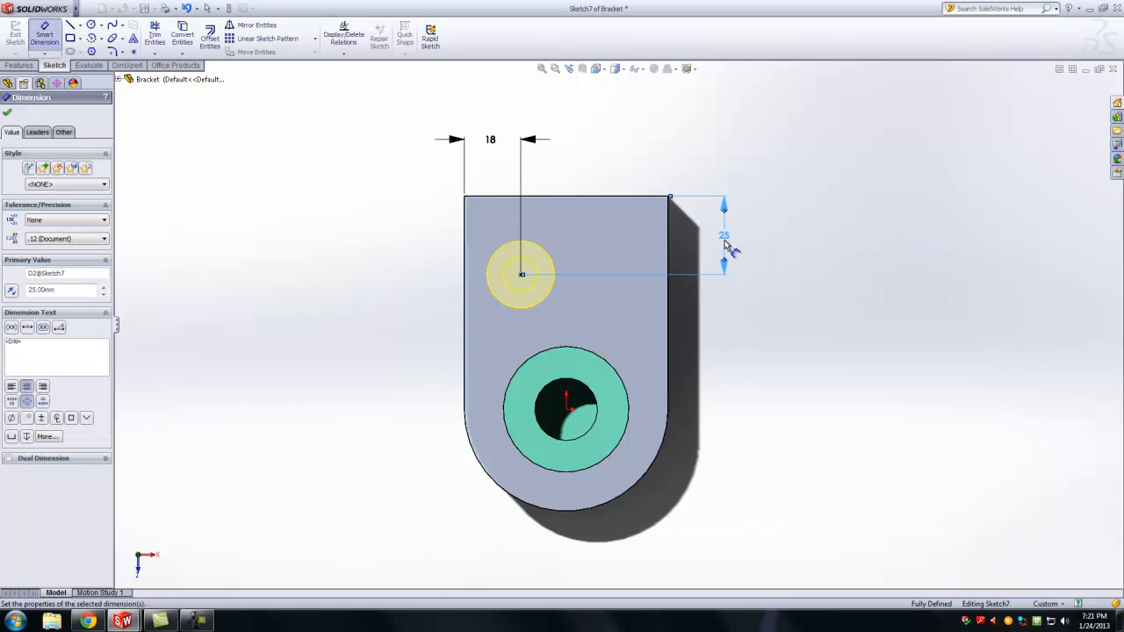
click(7, 113)
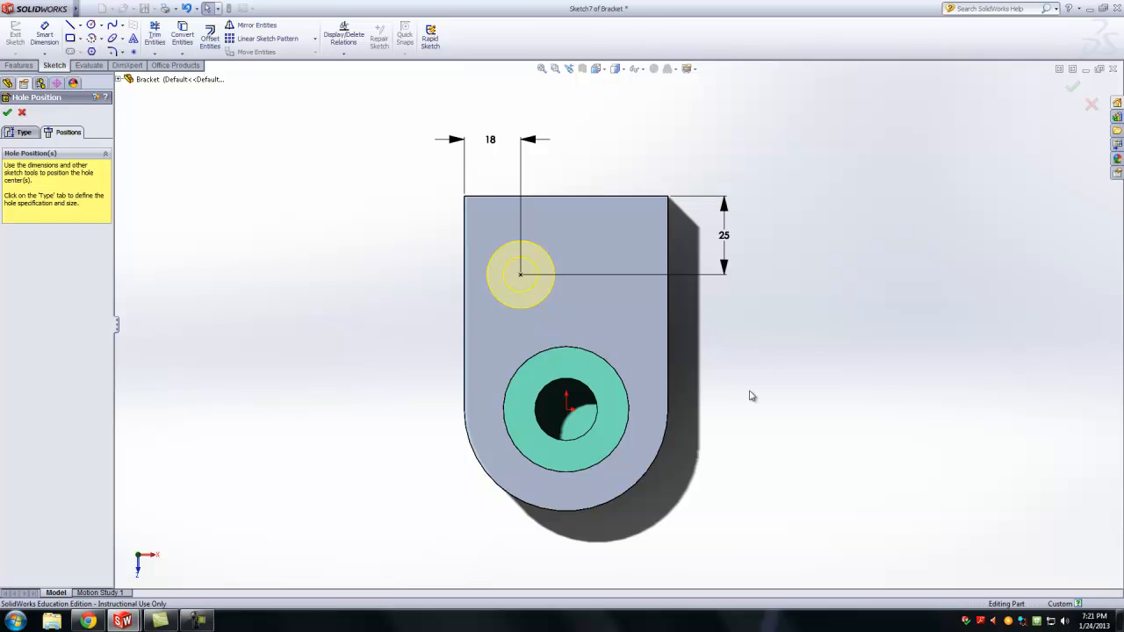
click(7, 115)
middle_drag(787, 392, 740, 447)
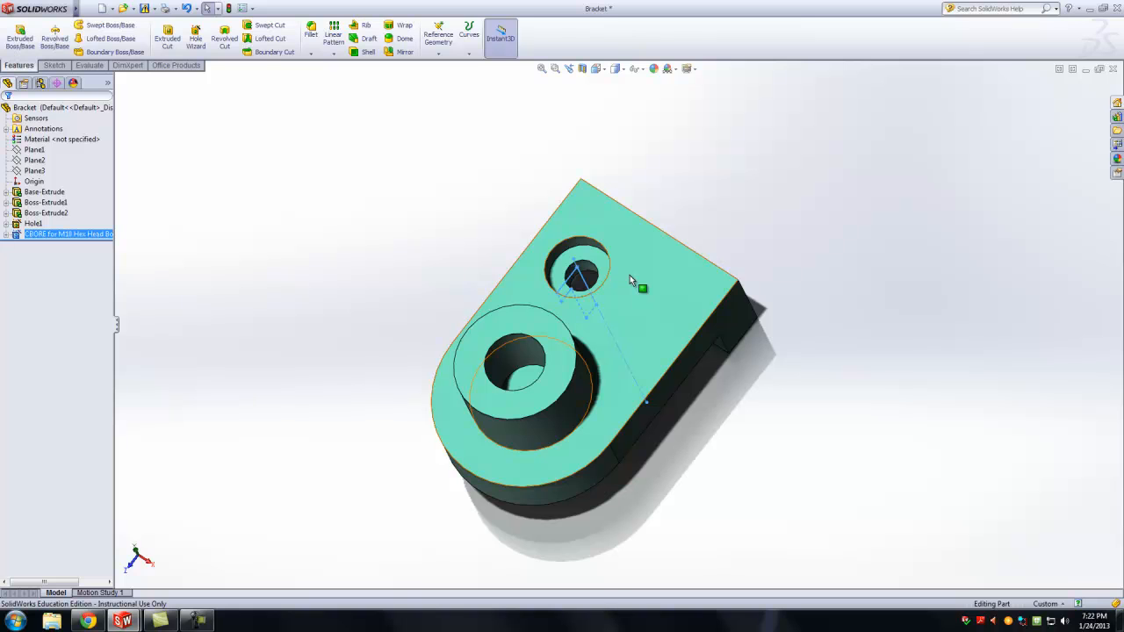
click(499, 255)
middle_drag(434, 251, 432, 217)
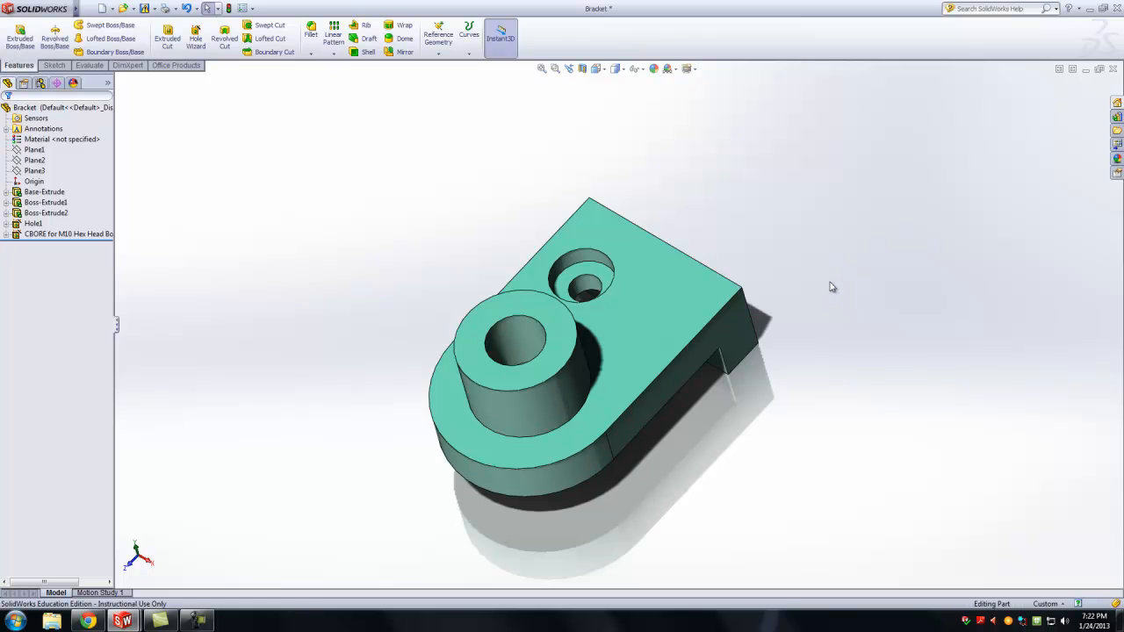
Minimize the Bracket part window and restore the Bracket drawing sheet.
click(1085, 69)
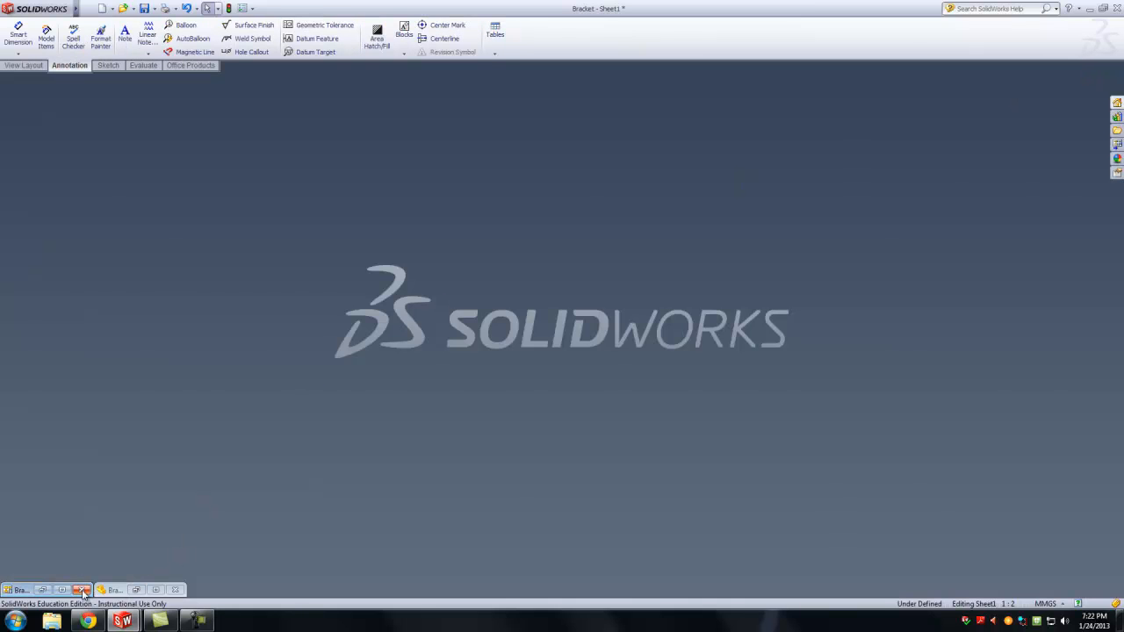
click(43, 591)
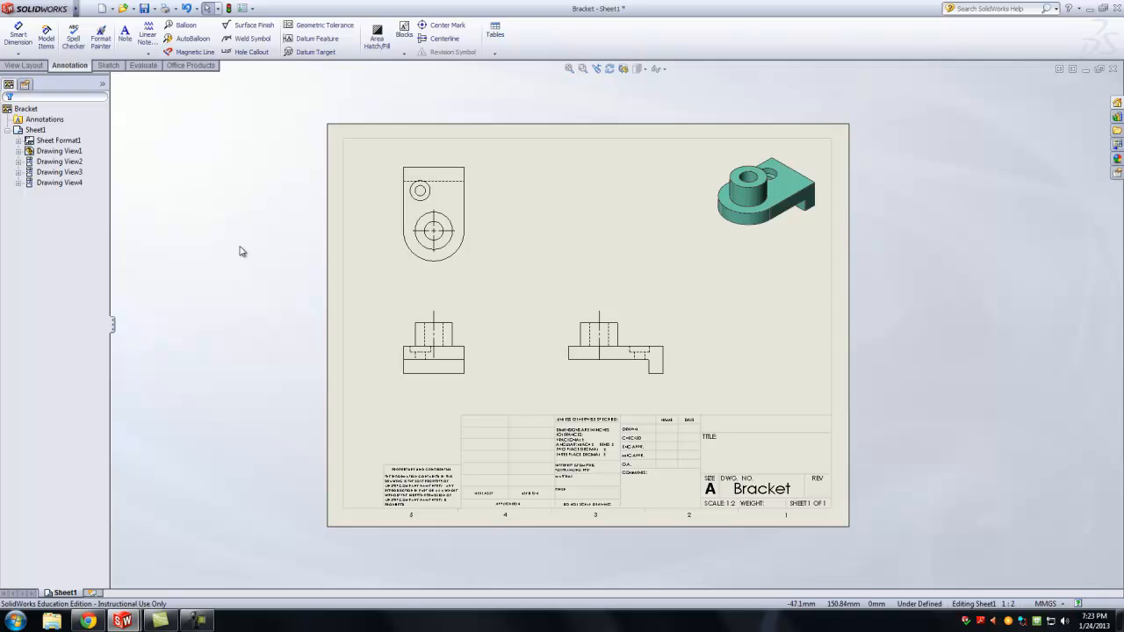
key(f)
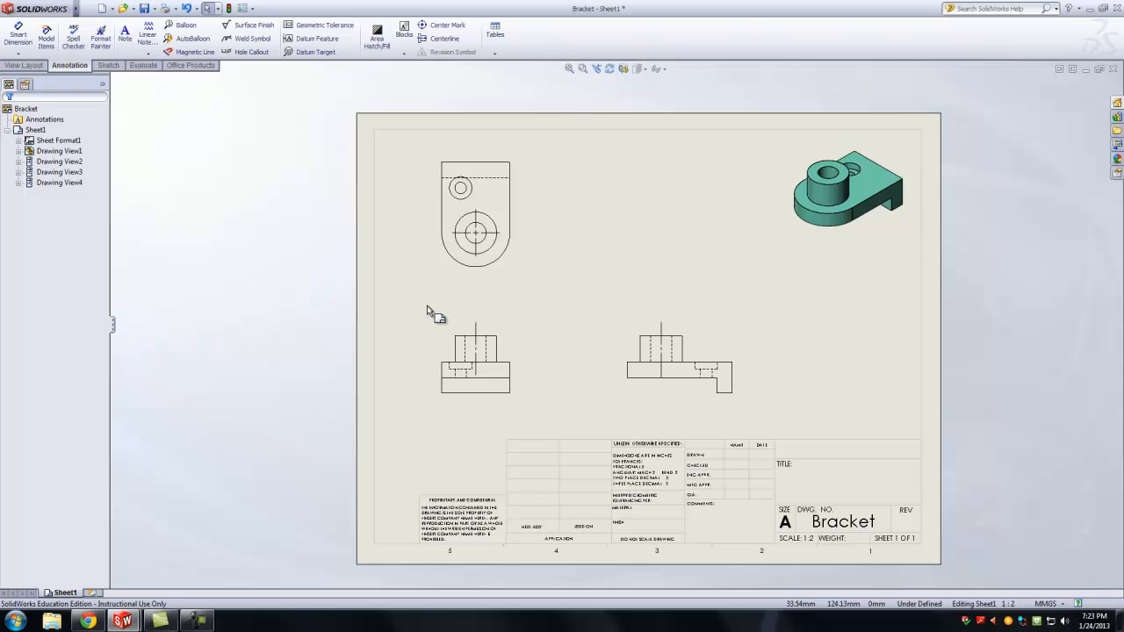
scroll(726, 293, down, 1)
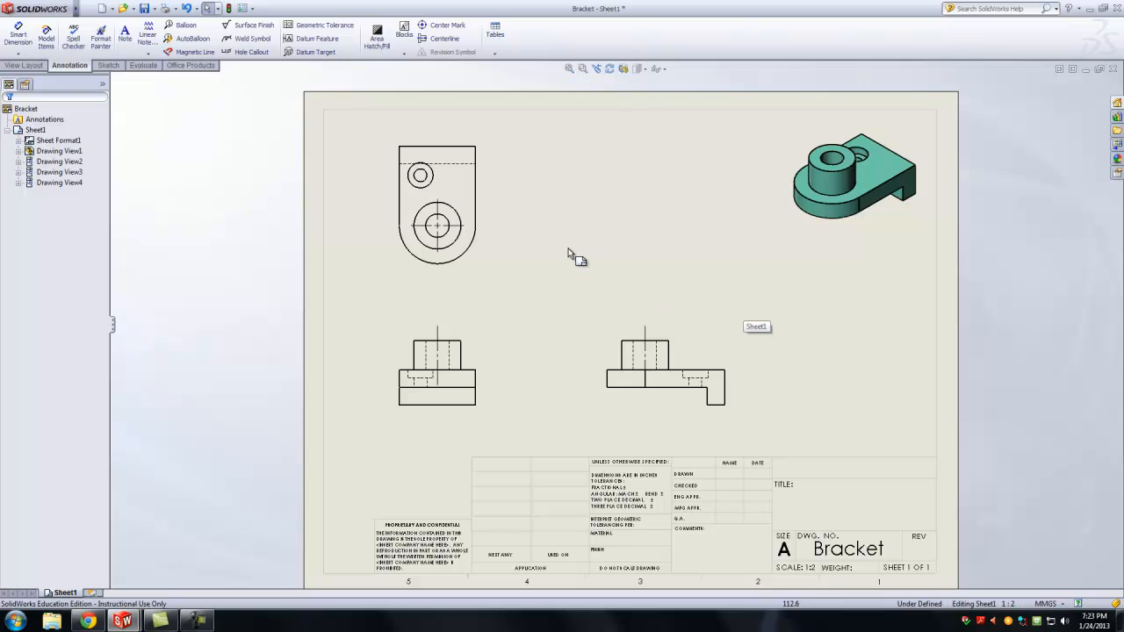
Add centerlines through the counterbore hole's hidden edges in the right-hand side view and the front view.
click(448, 45)
scroll(720, 397, down, 2)
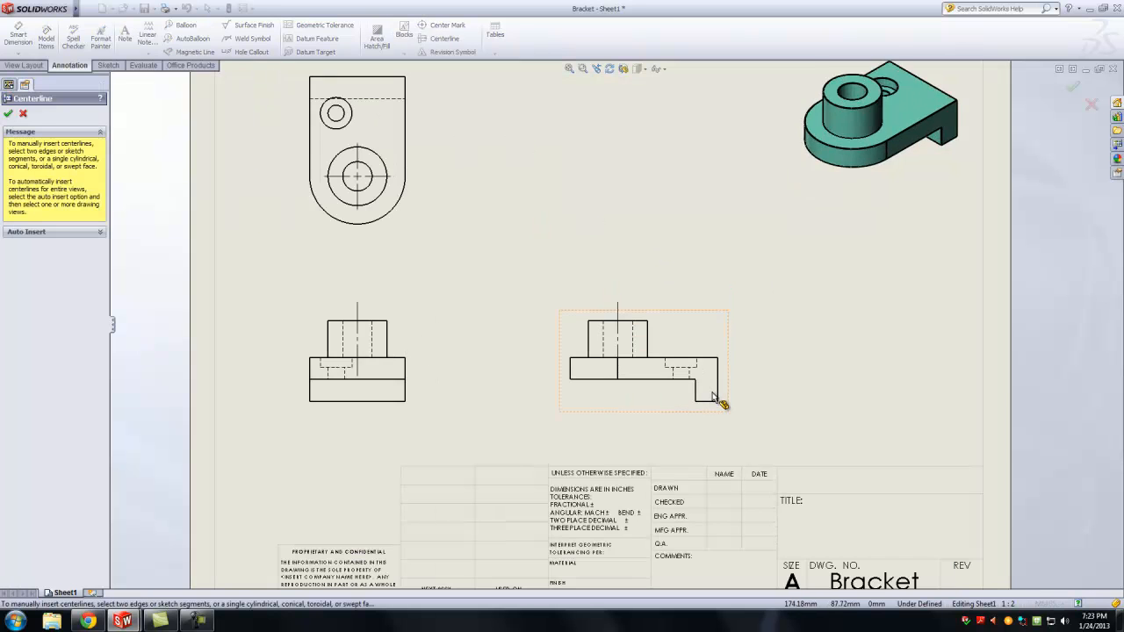
click(680, 371)
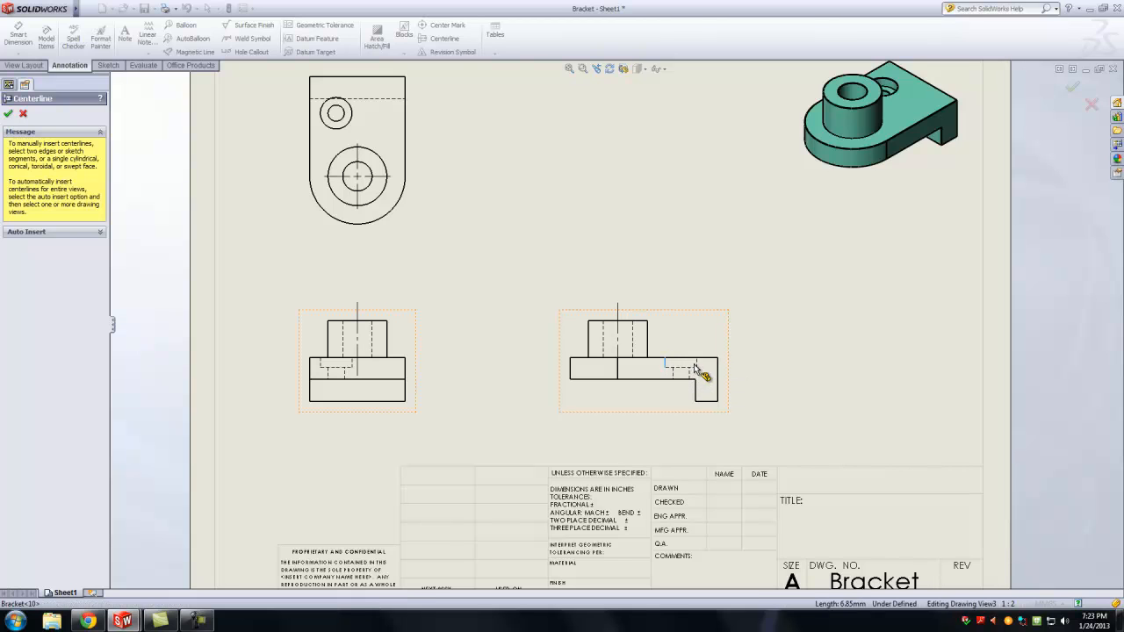
click(694, 365)
click(321, 365)
click(350, 371)
click(8, 114)
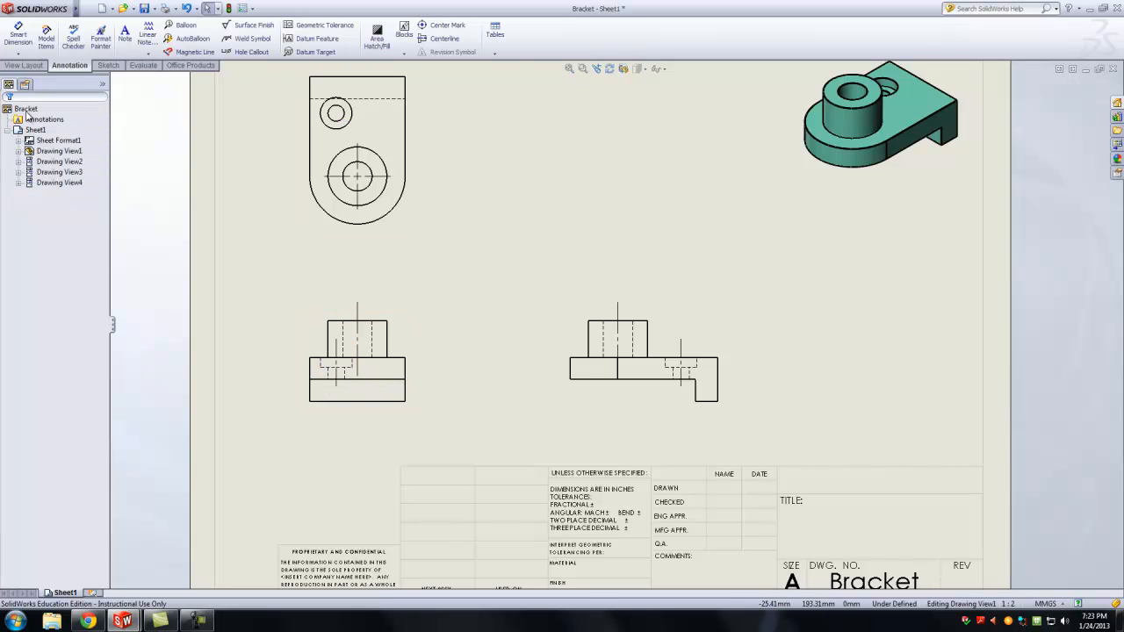
Add a center mark to the counterbore's outer circle in the top view.
click(440, 26)
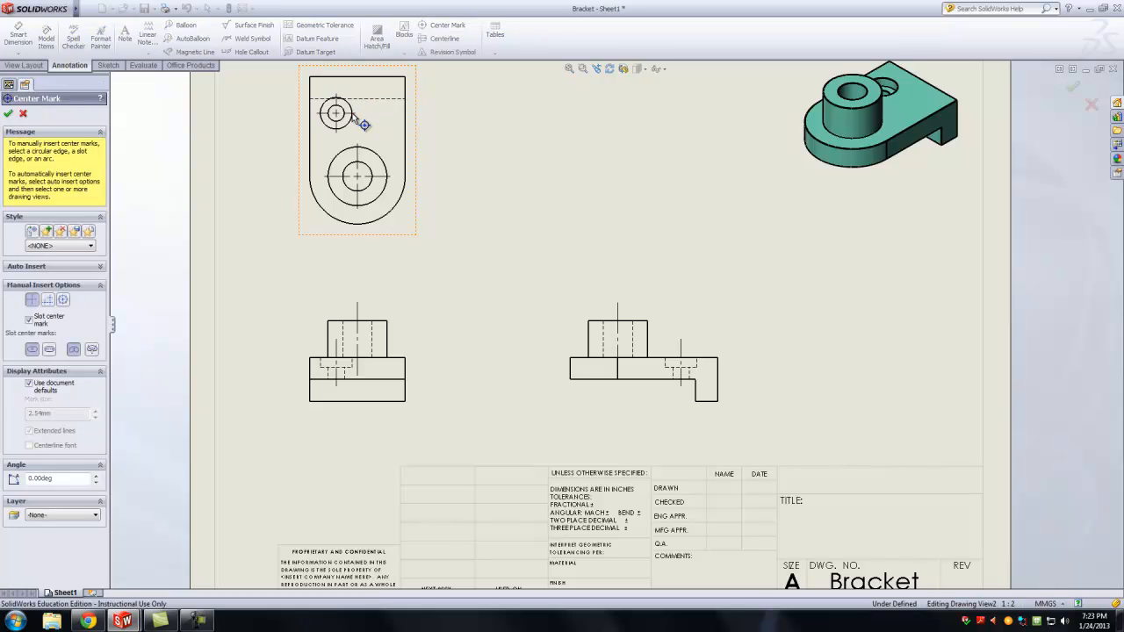
click(354, 117)
click(8, 113)
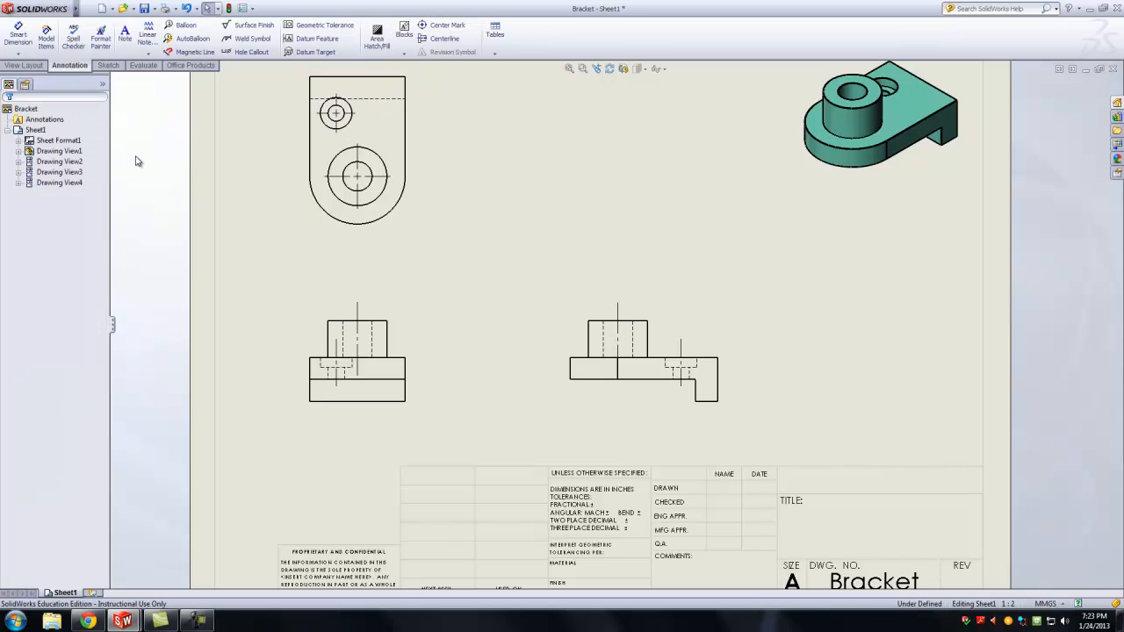
key(f)
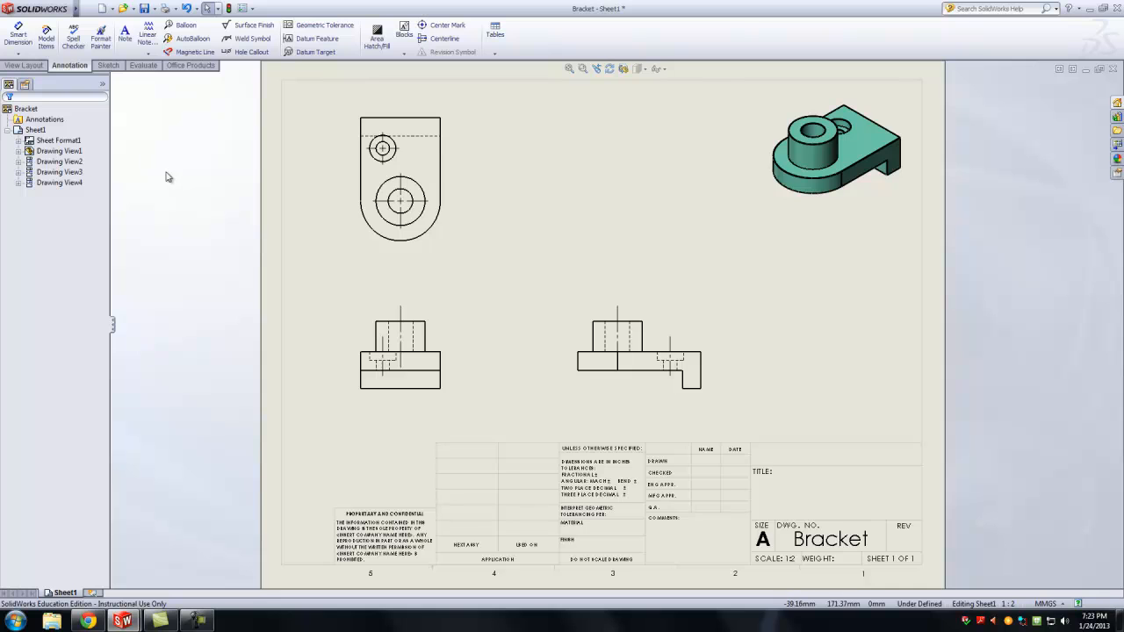
key(z)
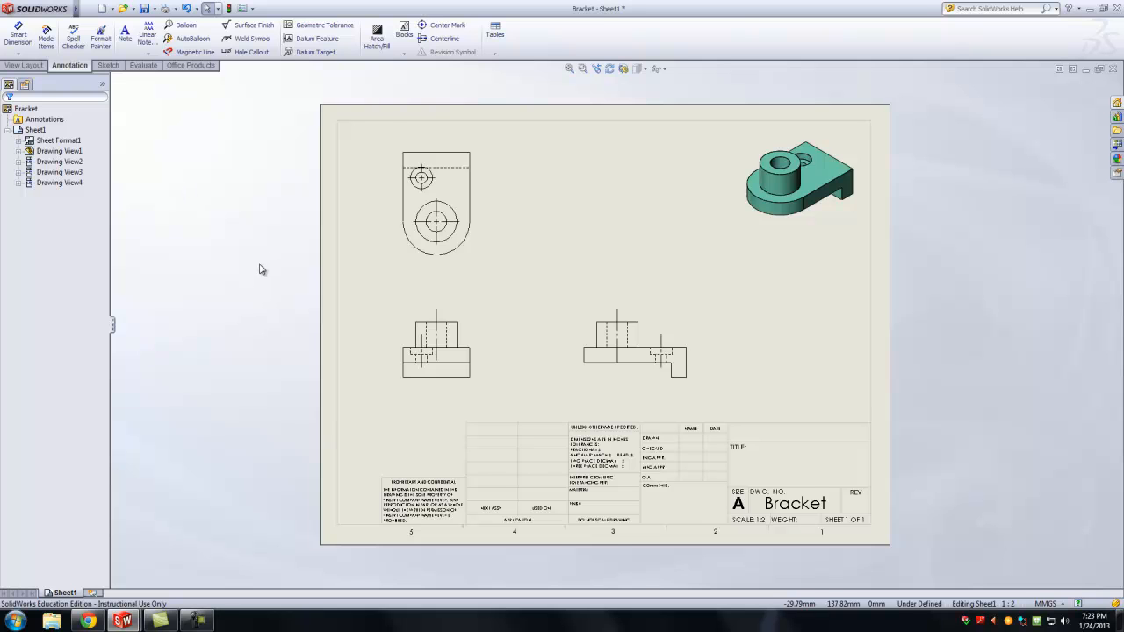
scroll(263, 272, up, 2)
scroll(632, 253, up, 1)
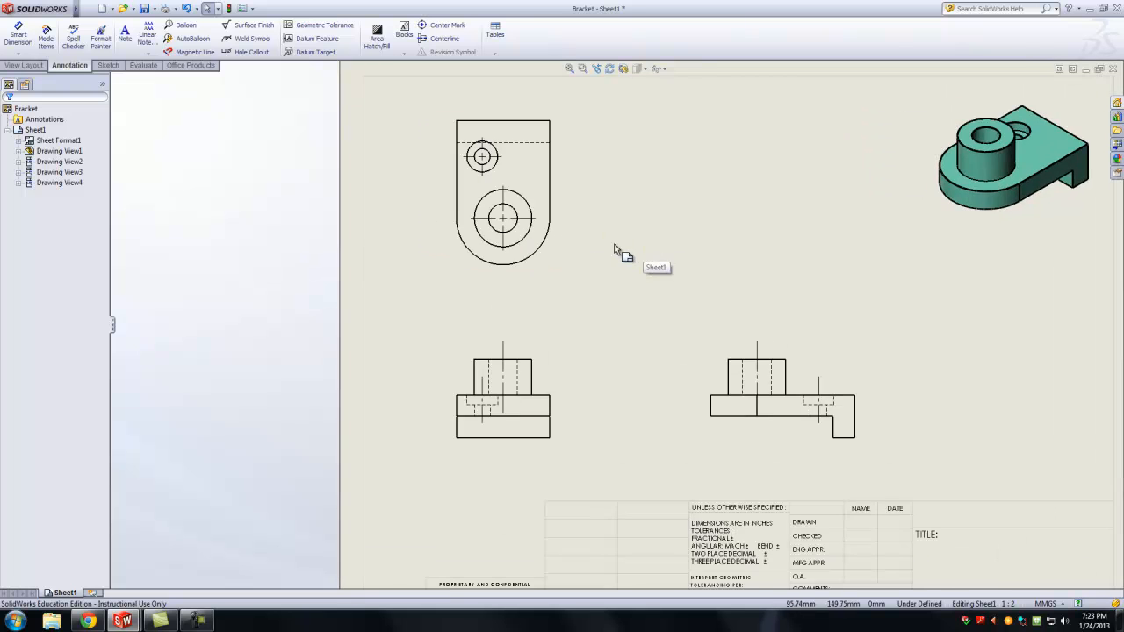
scroll(707, 249, down, 2)
scroll(703, 247, up, 1)
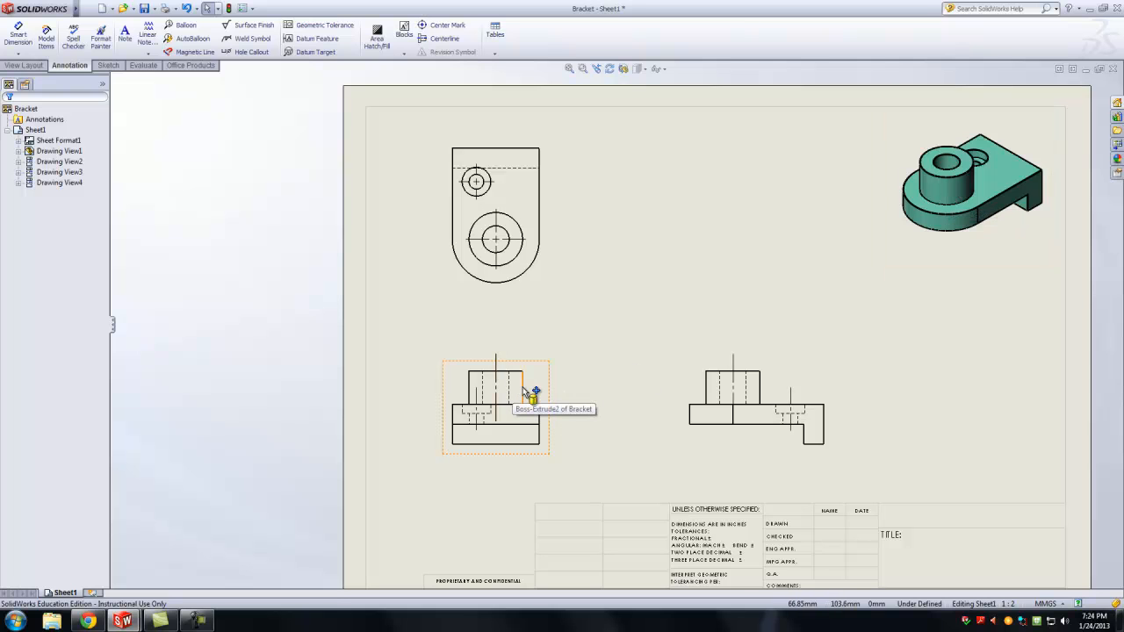
scroll(571, 448, down, 1)
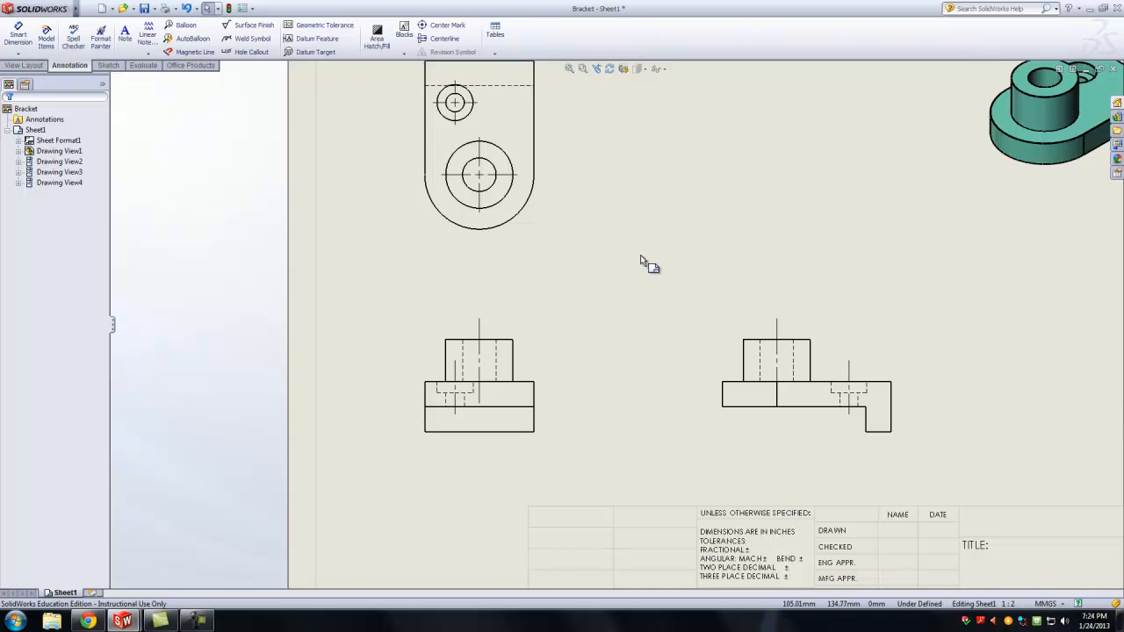
scroll(615, 298, up, 1)
scroll(579, 465, down, 2)
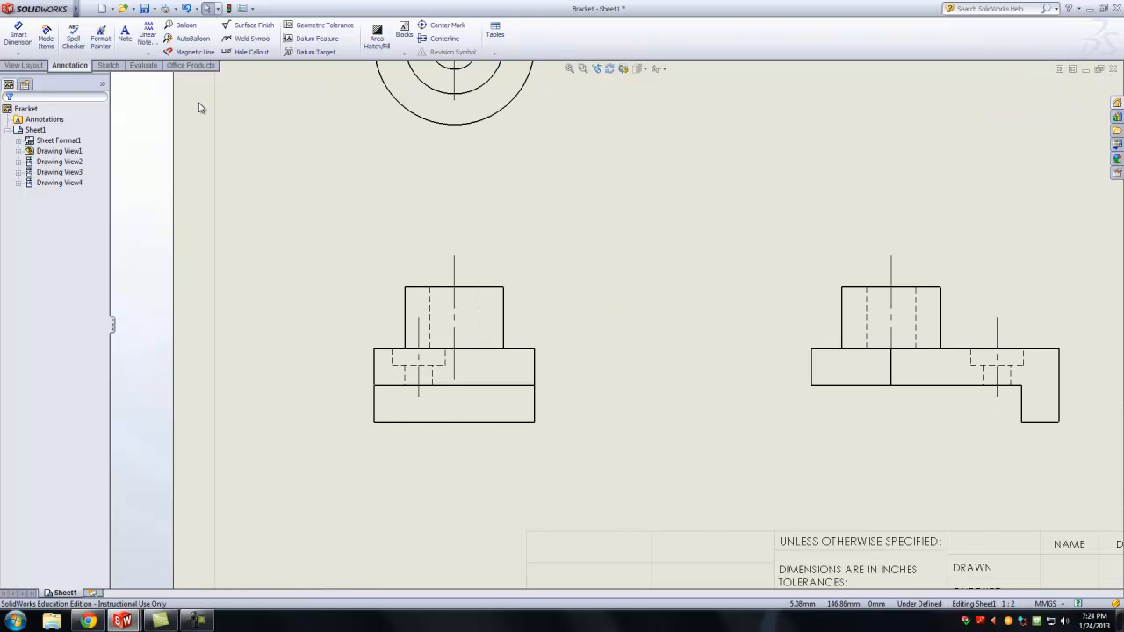
Dimension the height from the front view's bottom edge to the base's underside, placed on the right side of the view.
click(18, 35)
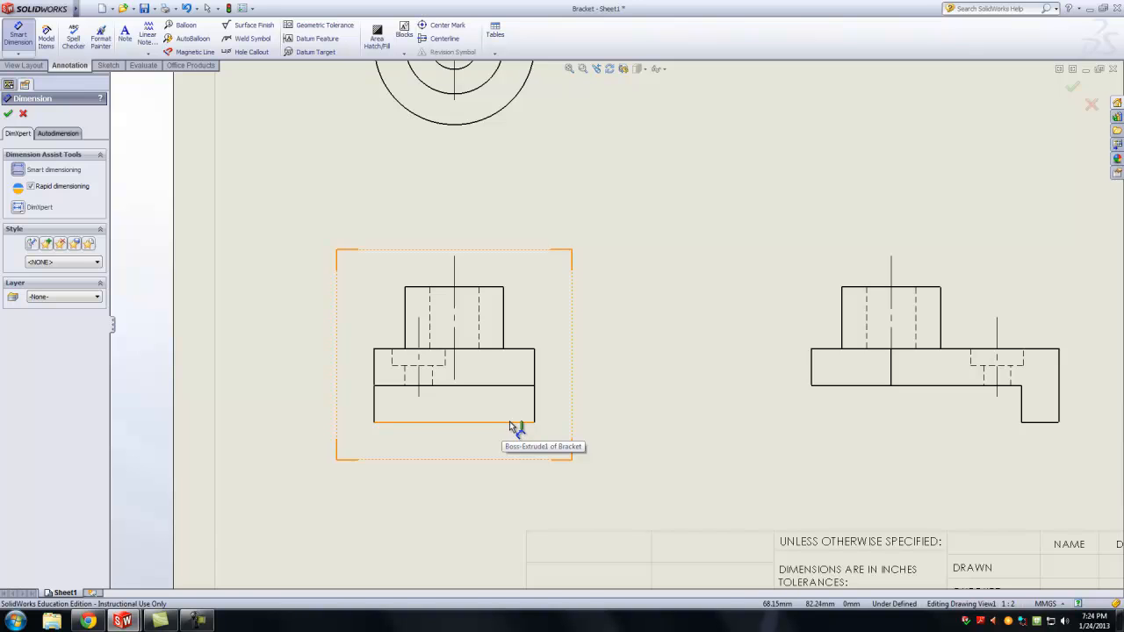
click(512, 421)
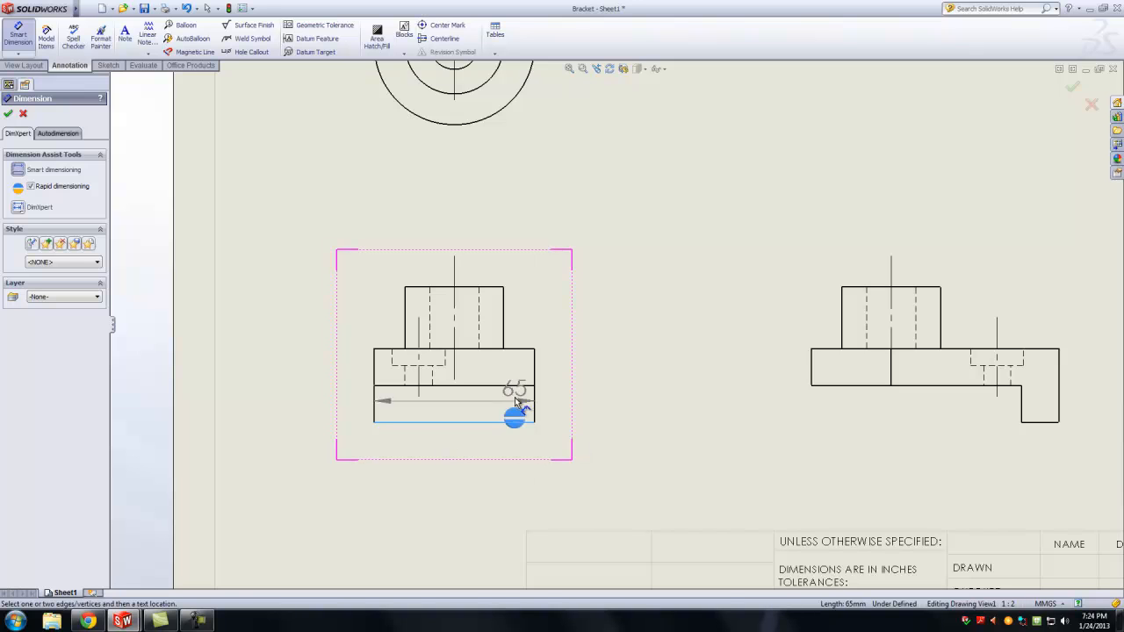
click(515, 385)
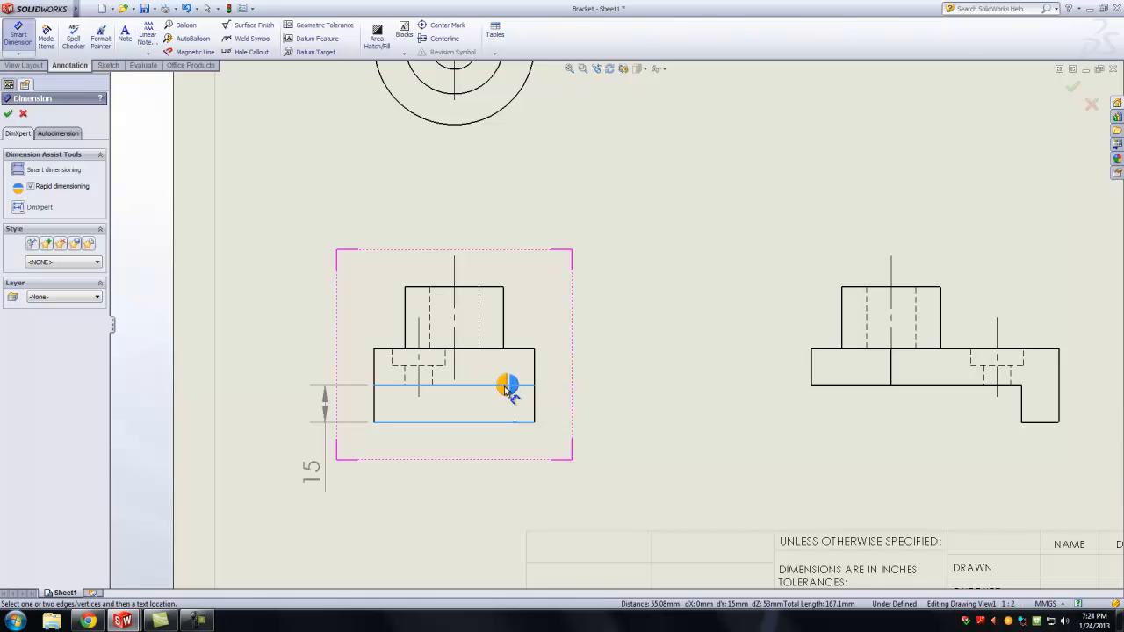
click(513, 391)
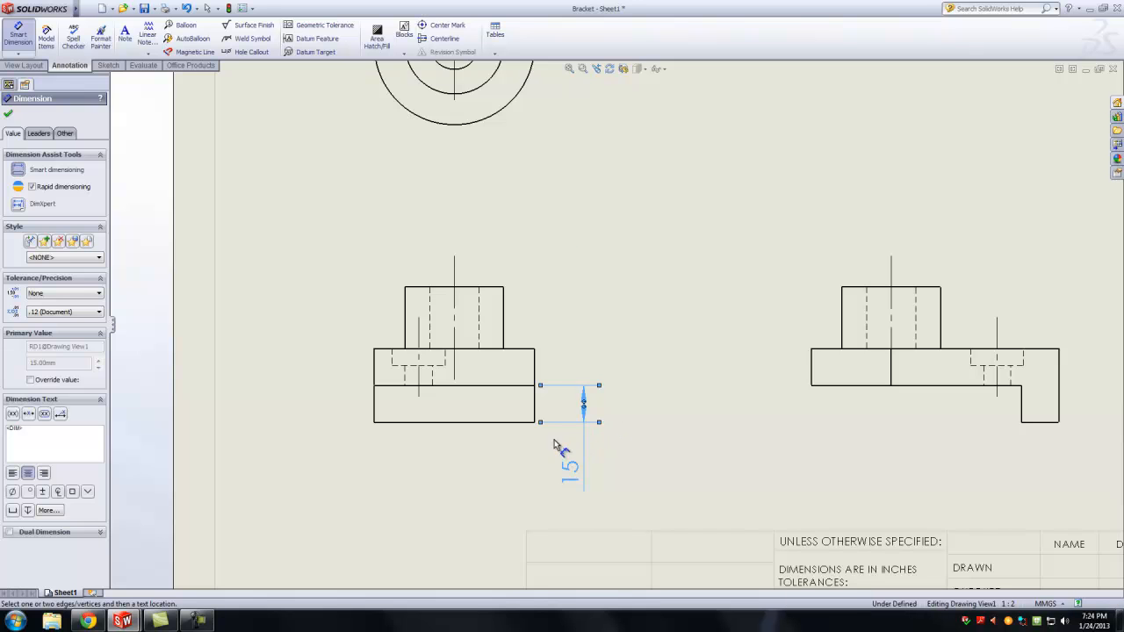
Dimension the heights from the front view's bottom edge to the base's upper face and to the boss's top edge.
click(522, 421)
click(526, 349)
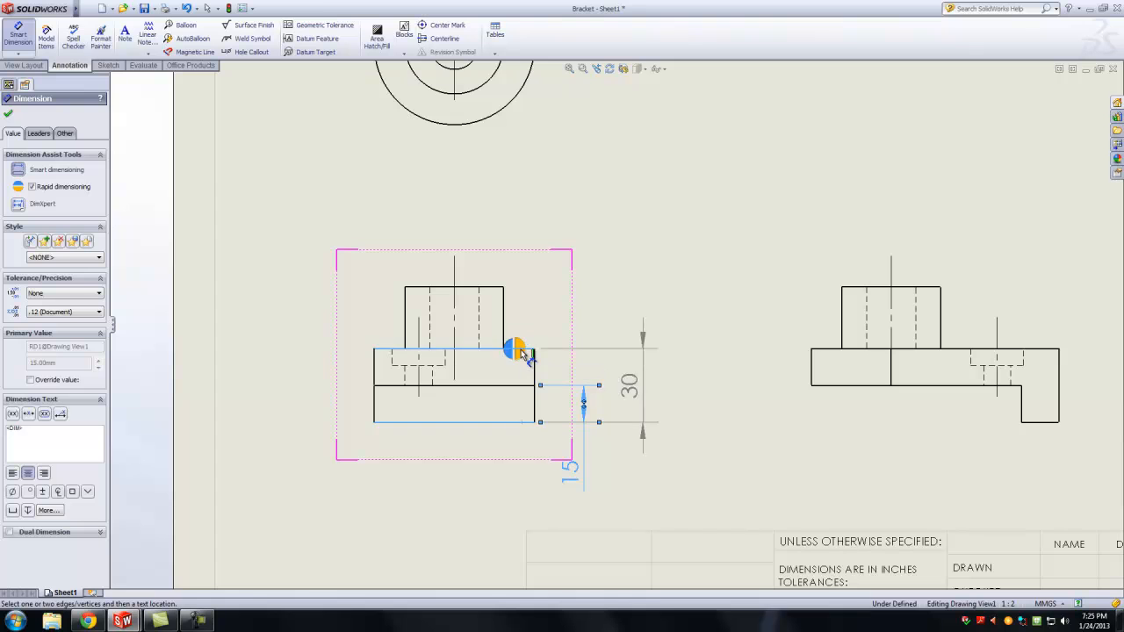
click(525, 368)
click(518, 422)
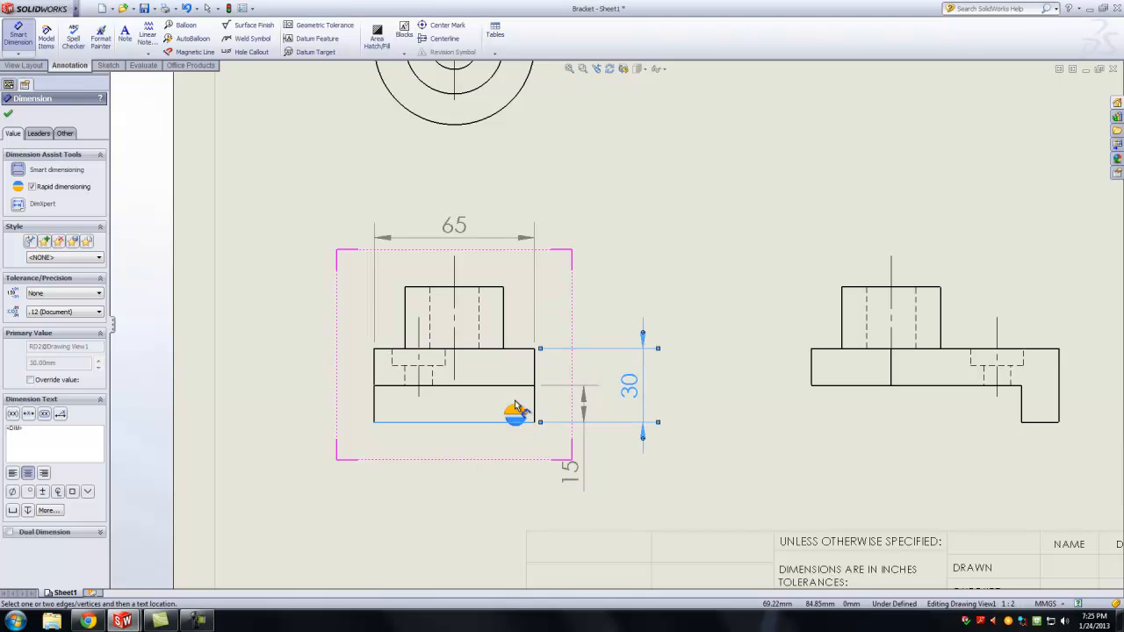
click(491, 286)
click(490, 287)
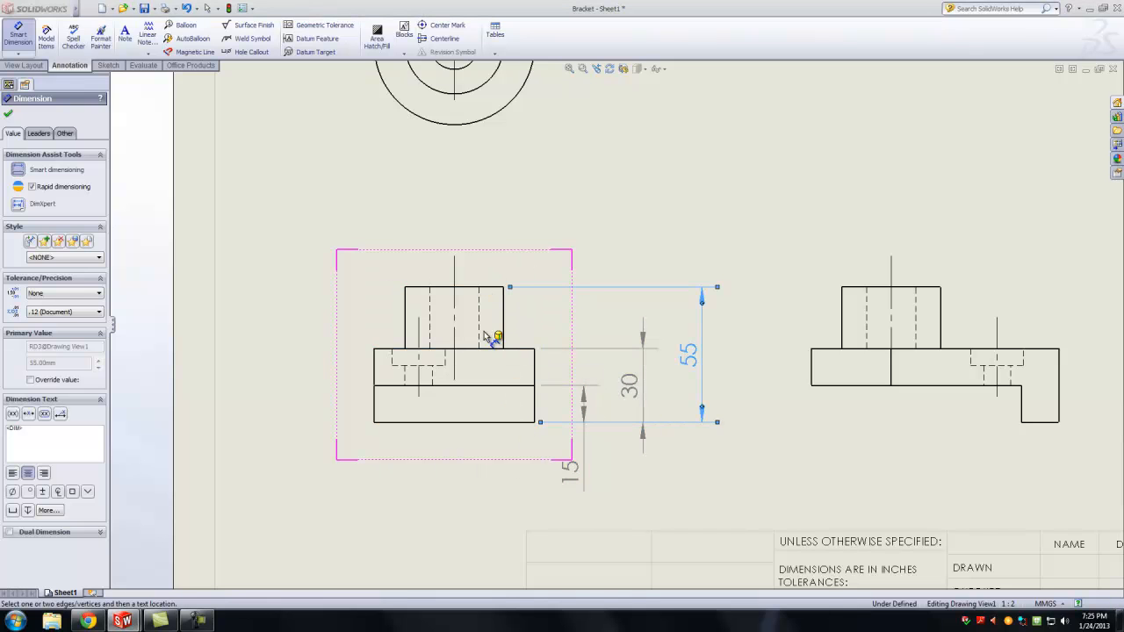
Center the overall height dimension's text between its extension lines and look through its leader and other properties.
click(8, 116)
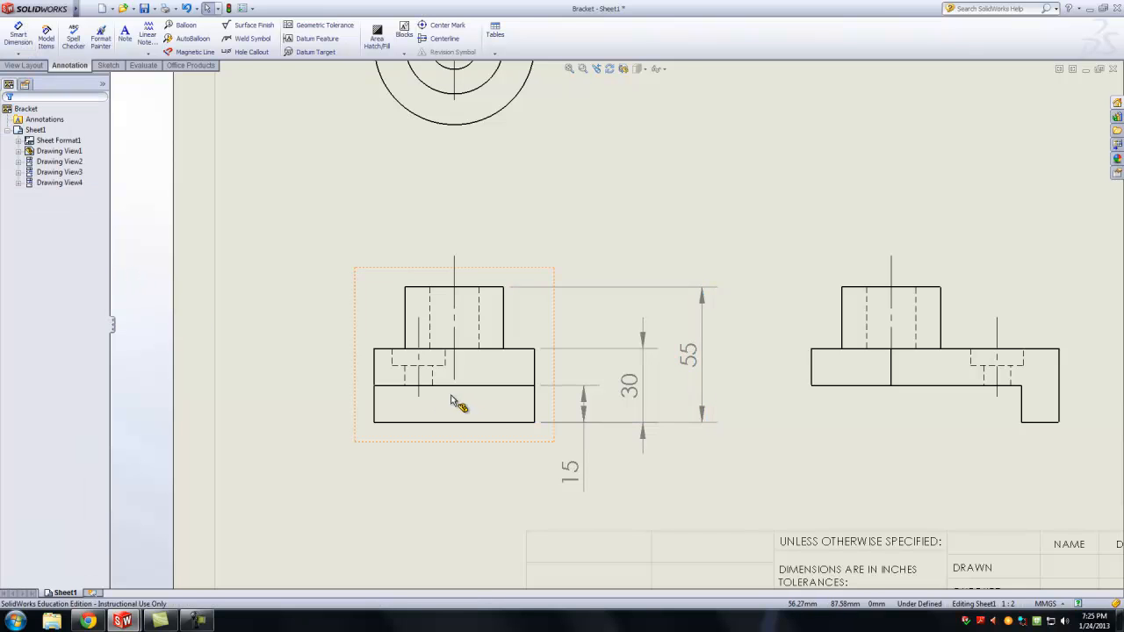
key(z)
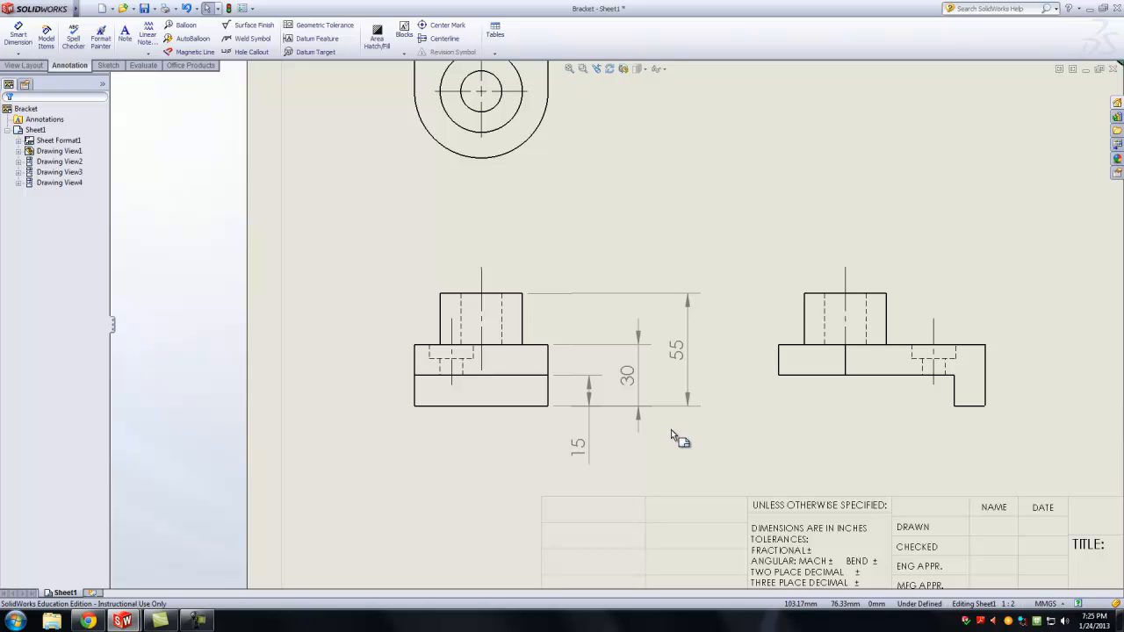
click(691, 354)
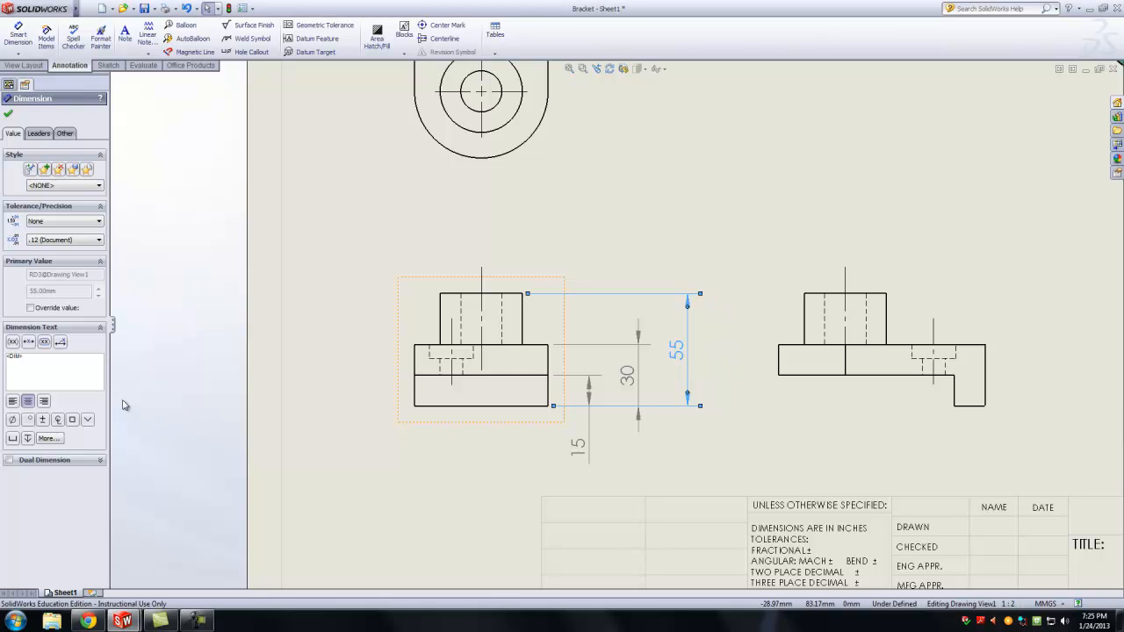
click(29, 343)
click(37, 134)
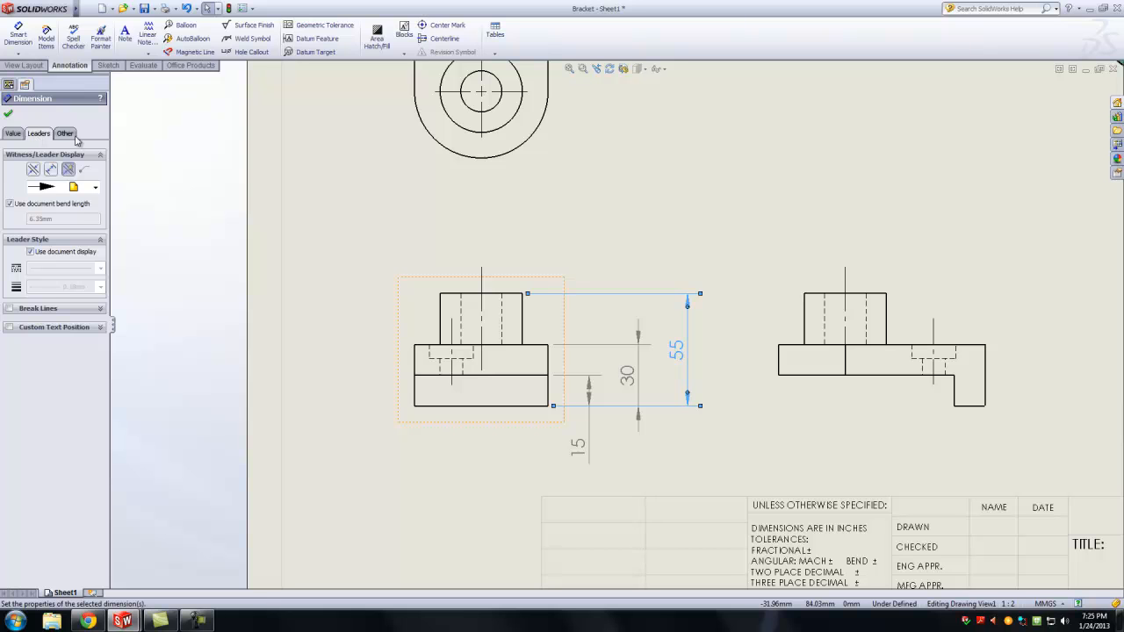
click(73, 137)
click(38, 135)
click(14, 134)
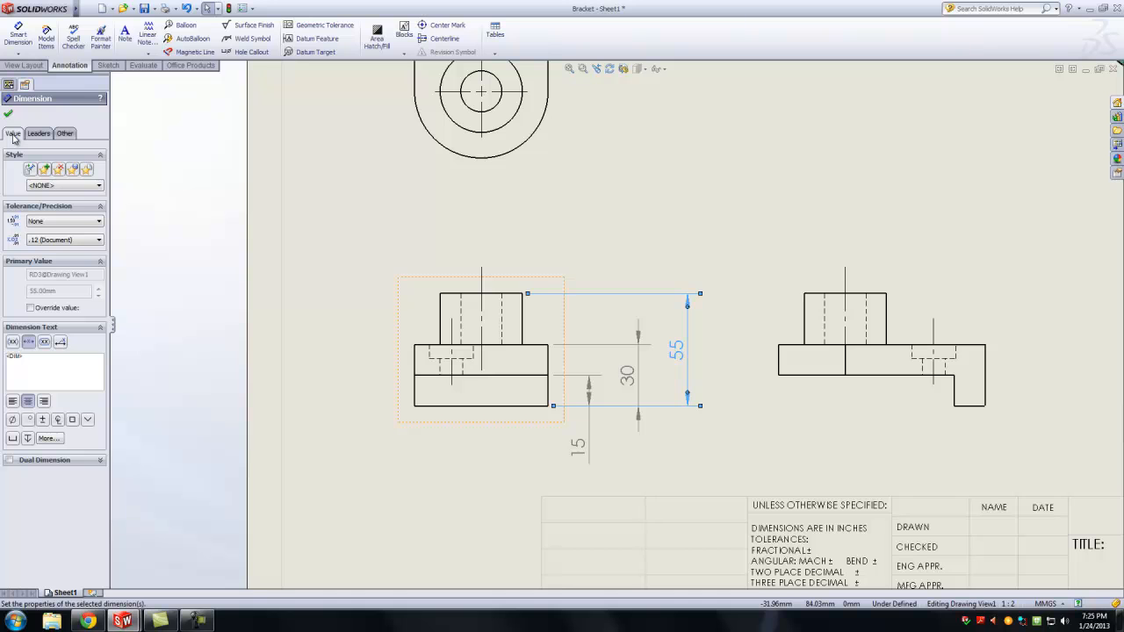
click(8, 114)
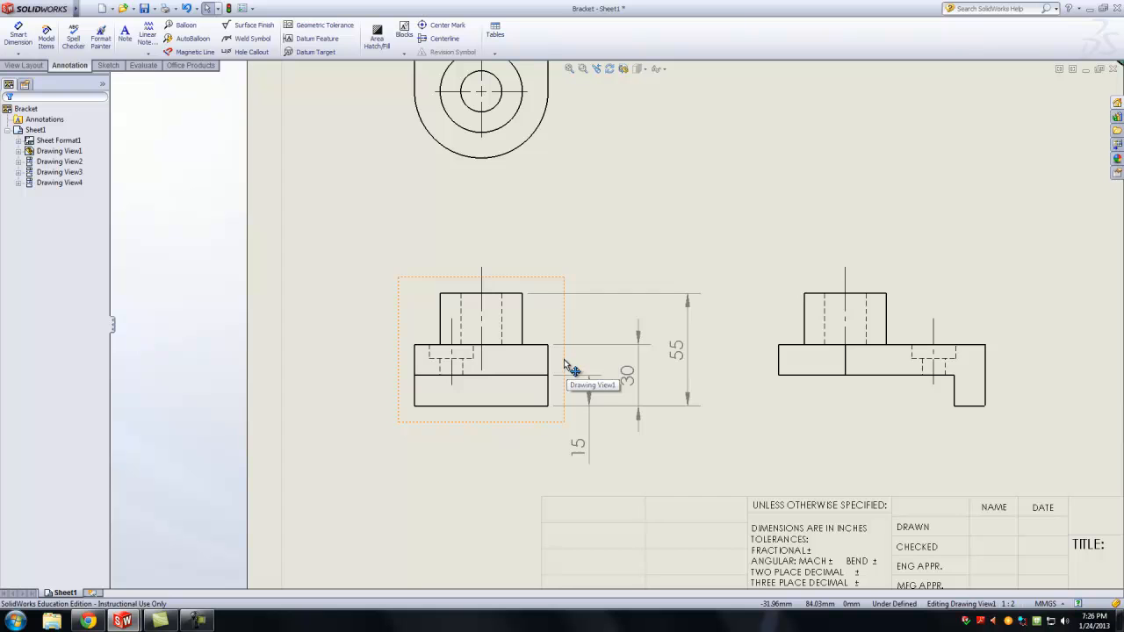
key(f)
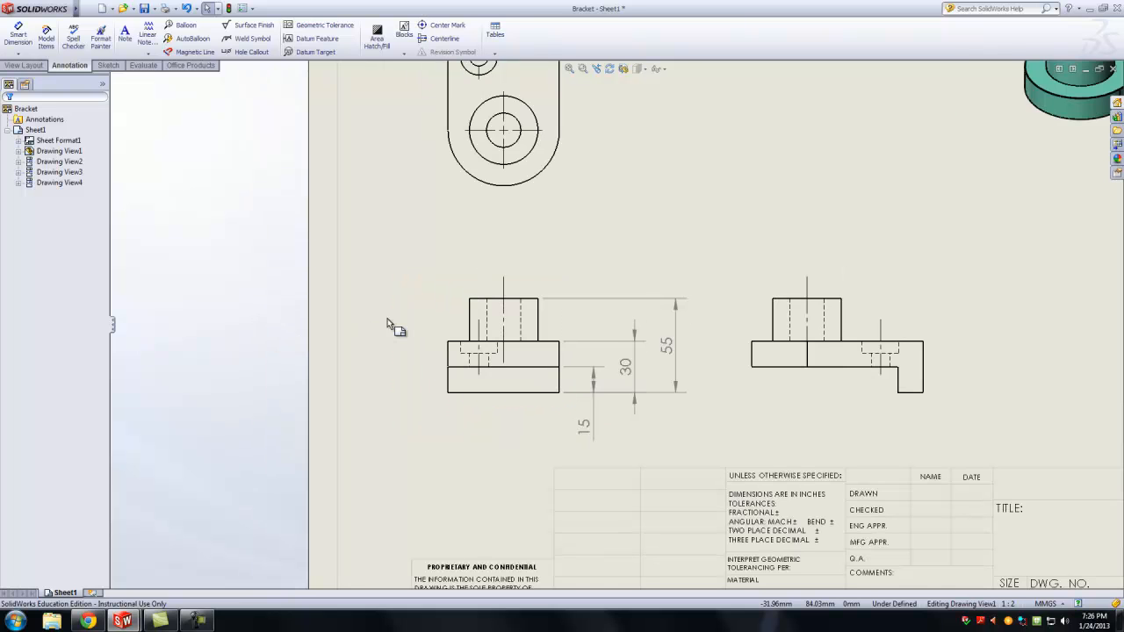
key(f)
scroll(653, 289, down, 3)
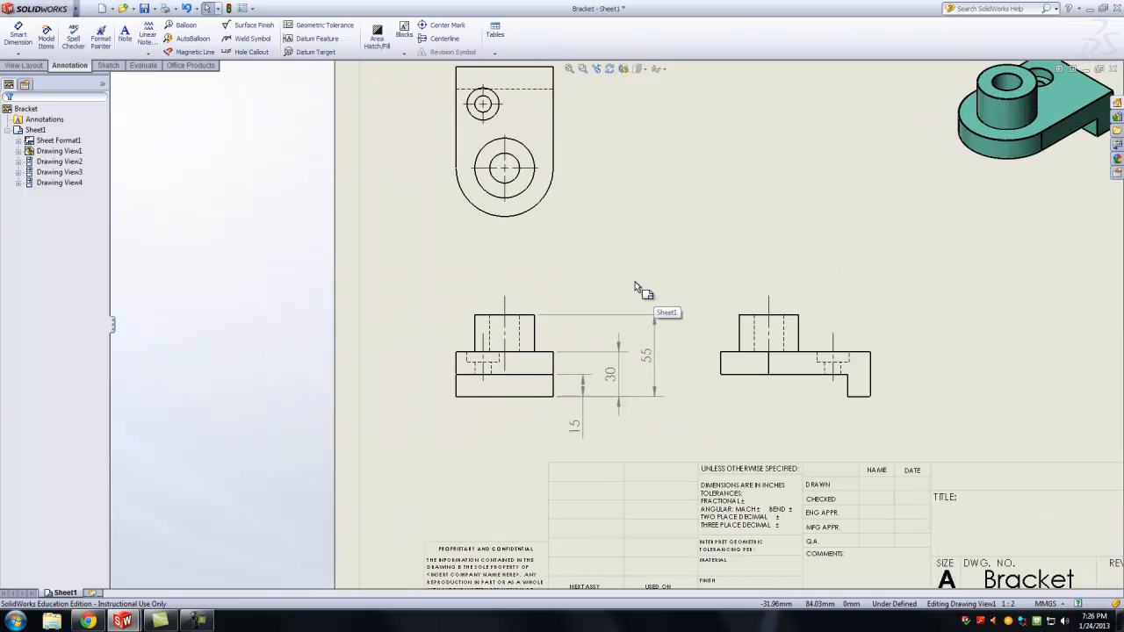
scroll(652, 279, down, 1)
scroll(651, 279, down, 1)
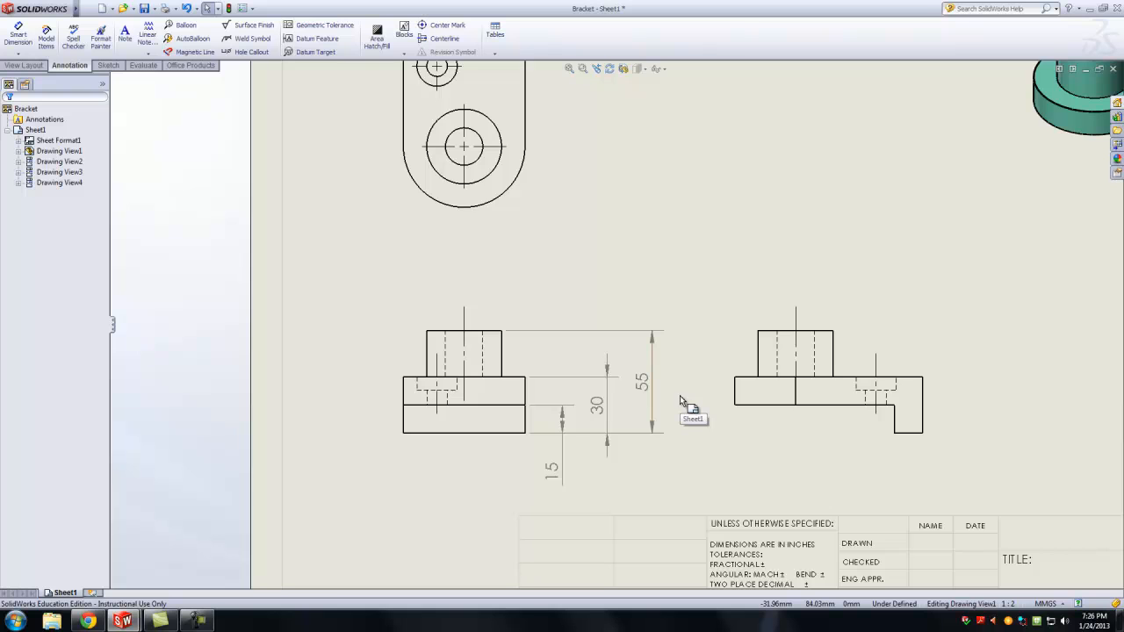
scroll(684, 401, down, 1)
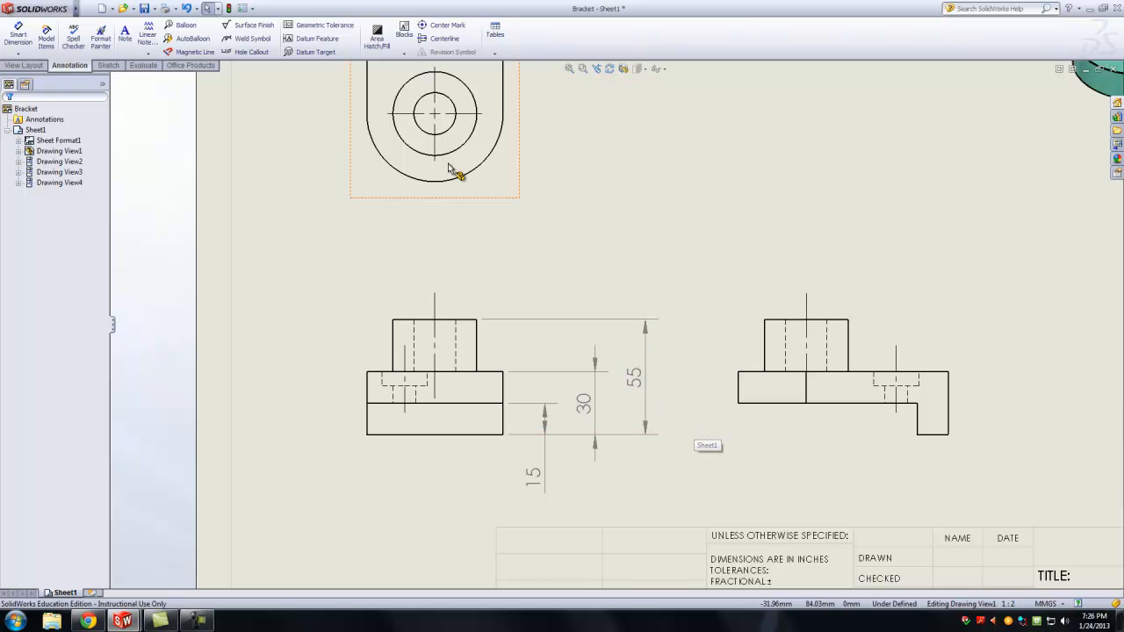
Set the document's linear dimensions to broken leaders with horizontal text and the base linear dimension standard to ANSI.
click(253, 8)
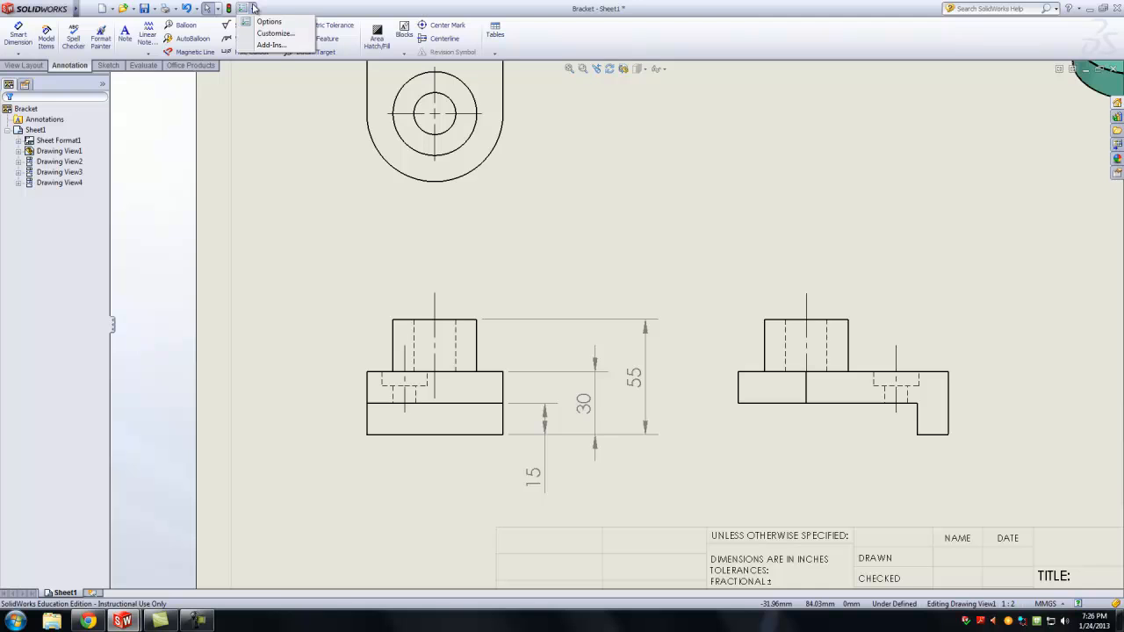
click(266, 26)
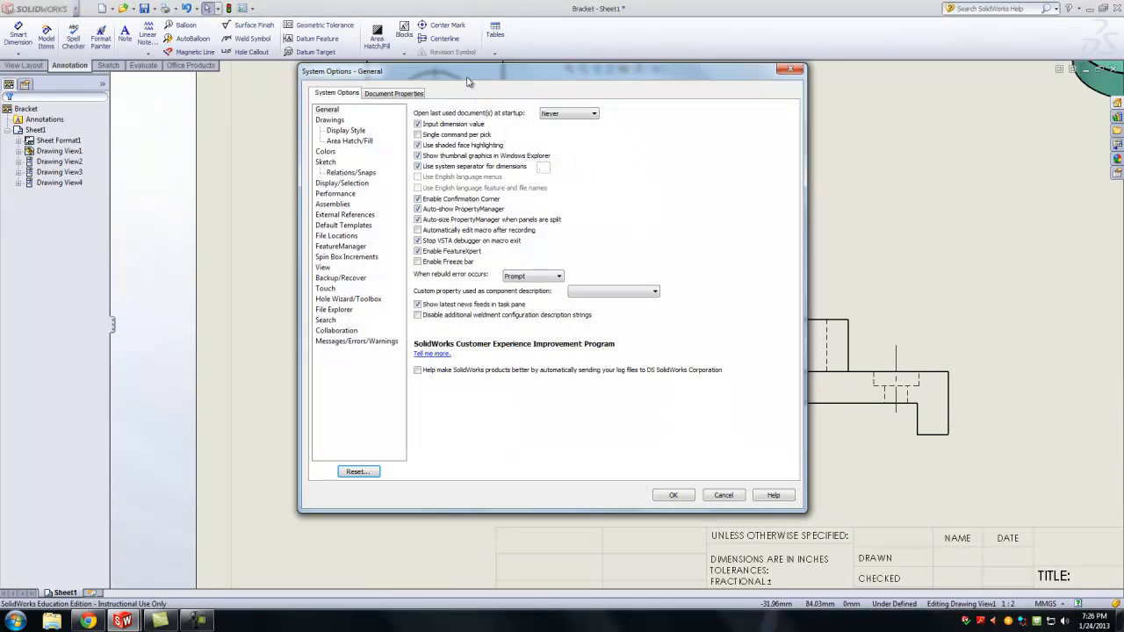
click(386, 95)
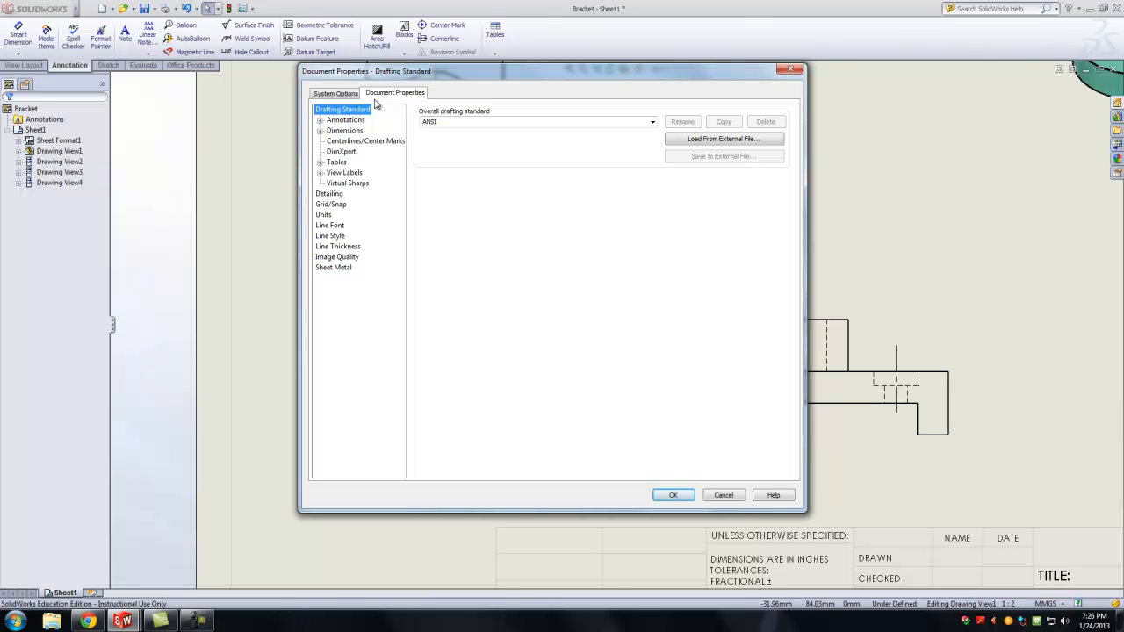
click(344, 131)
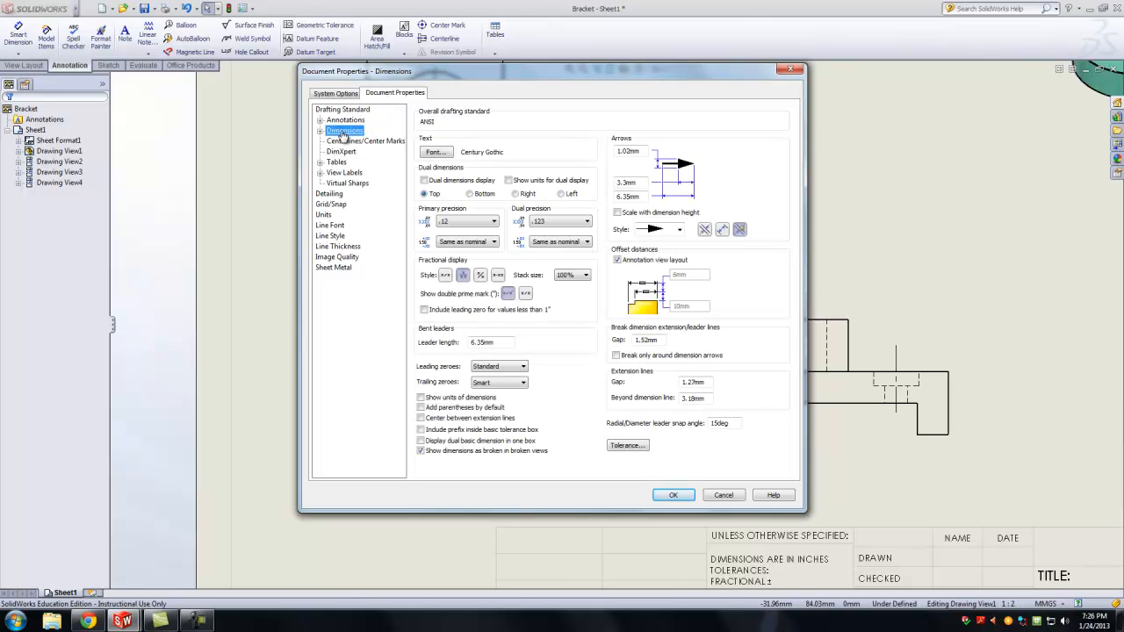
click(319, 131)
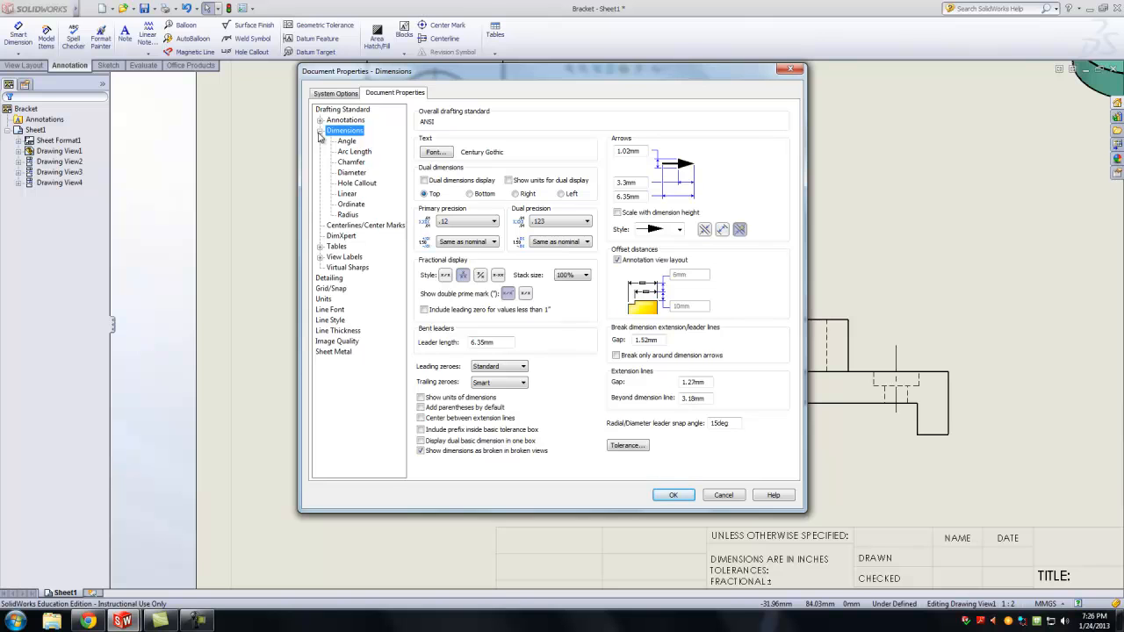
click(348, 194)
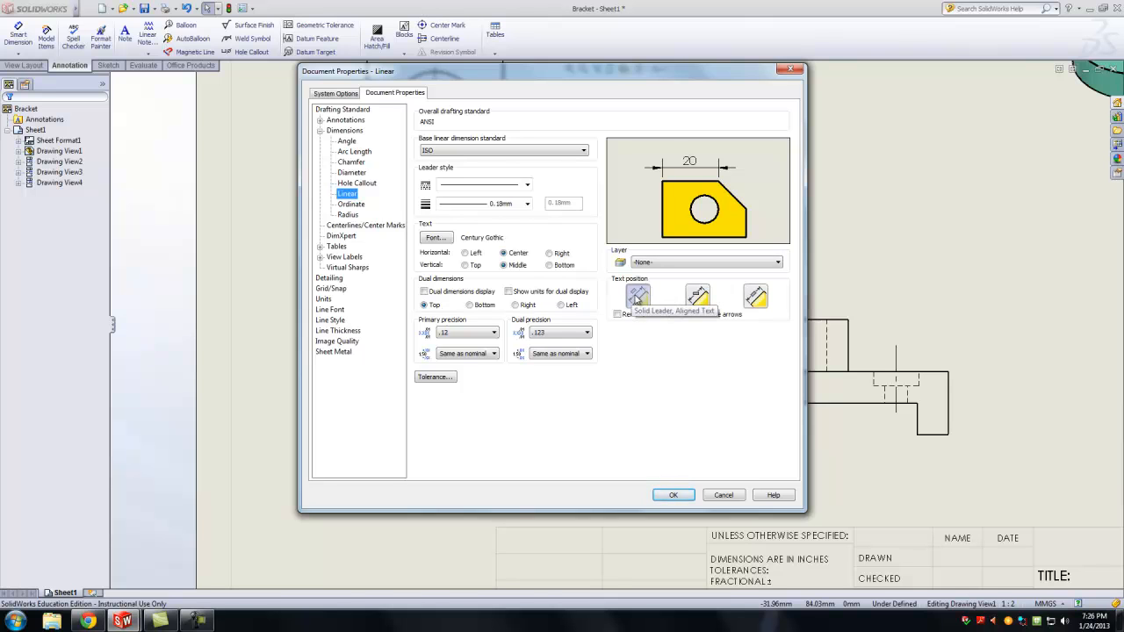
click(700, 299)
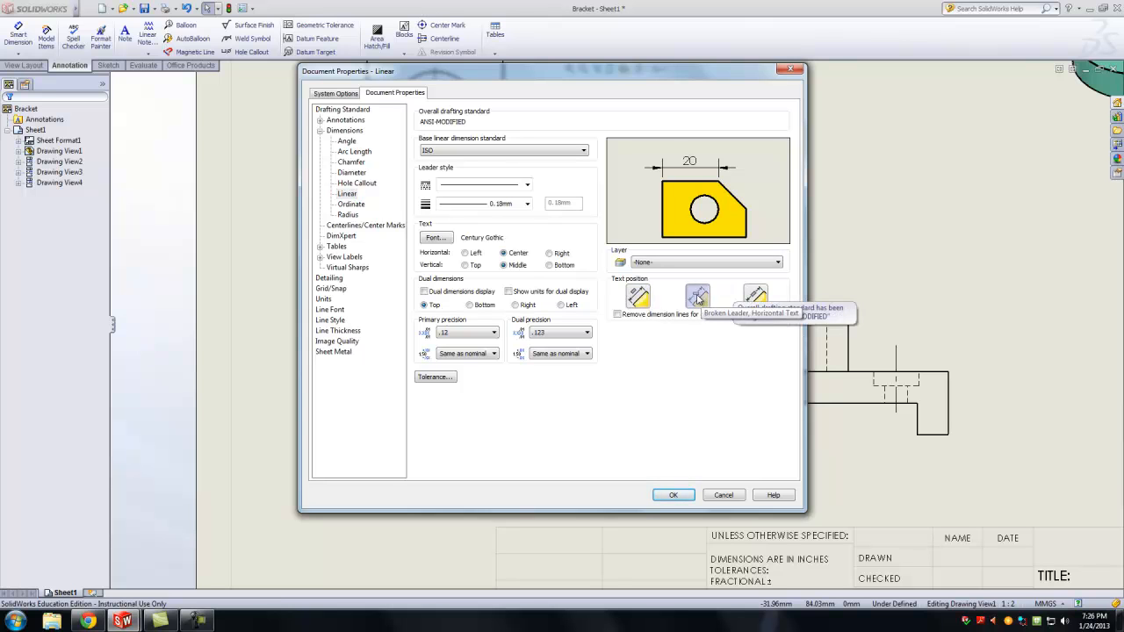
click(568, 153)
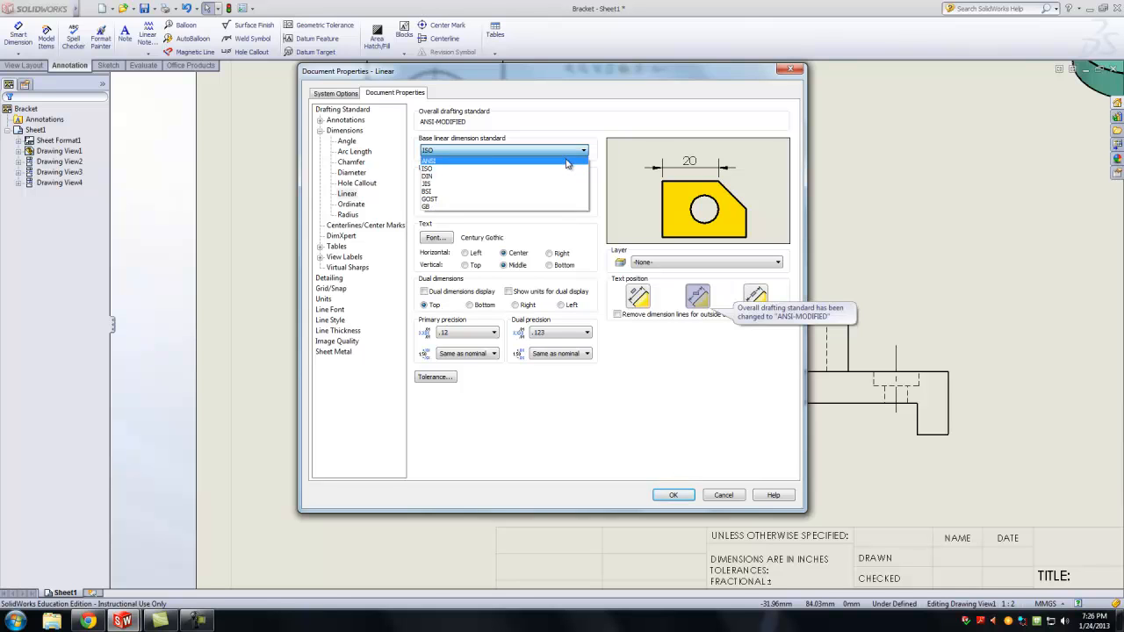
click(567, 162)
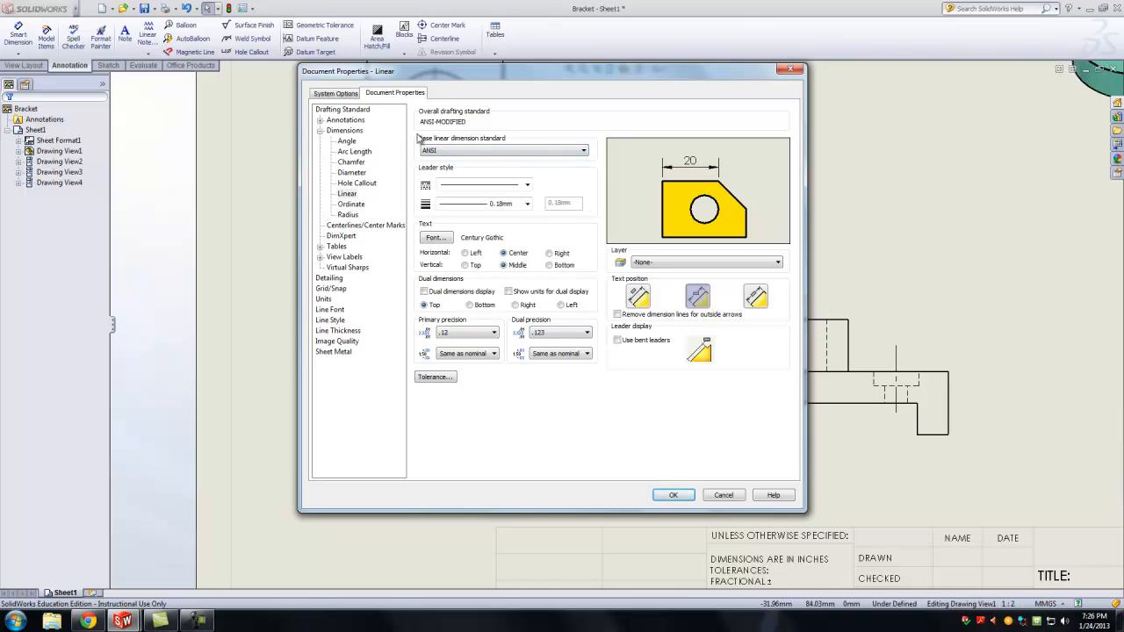
Set the drawing's overall drafting standard to ANSI and apply the document properties.
click(333, 94)
click(394, 92)
click(342, 109)
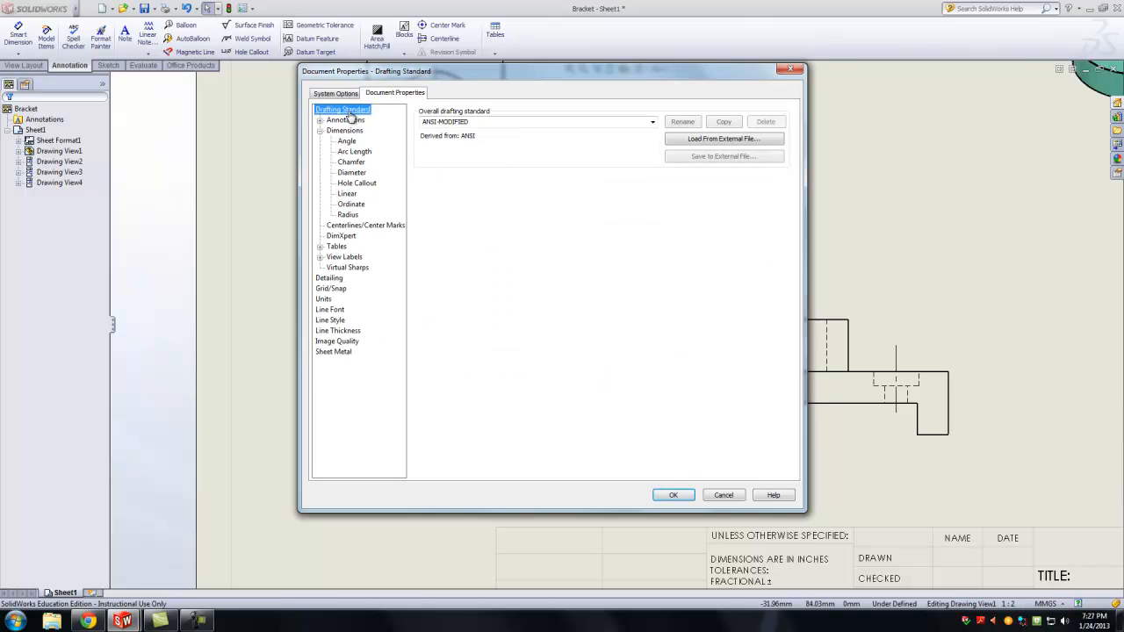
drag(420, 122, 469, 124)
click(652, 122)
click(652, 122)
click(650, 123)
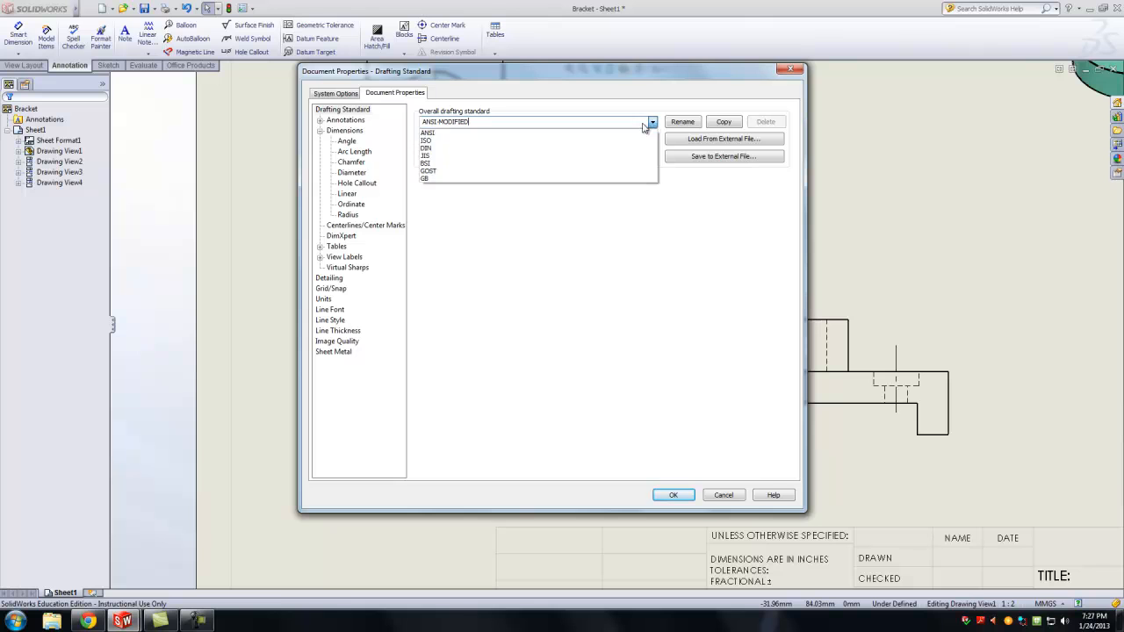
click(502, 134)
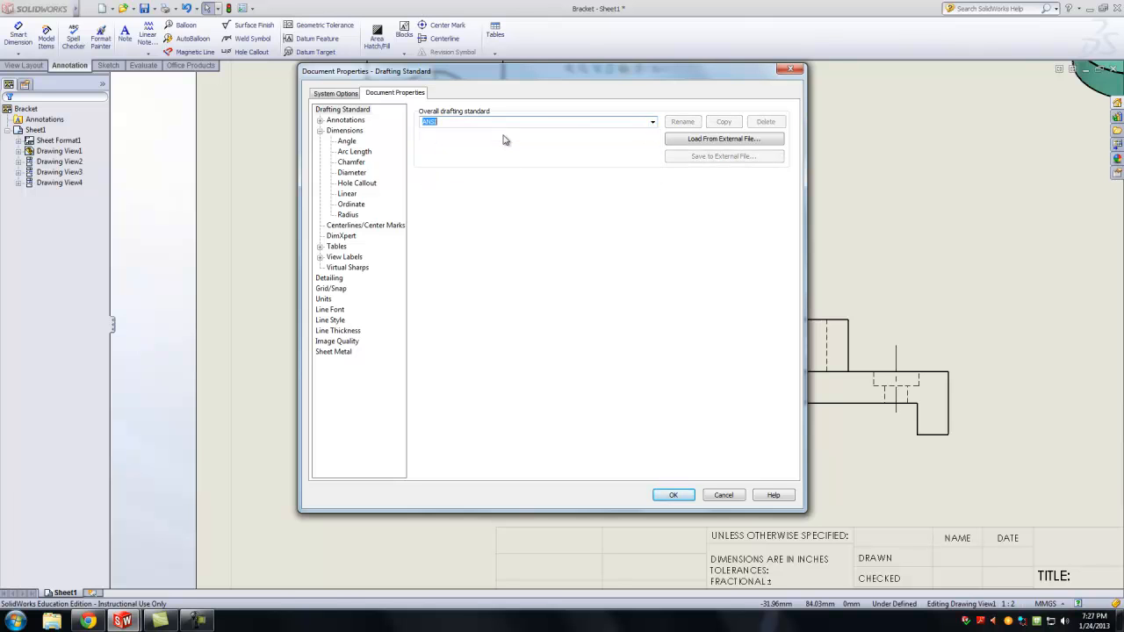
click(673, 495)
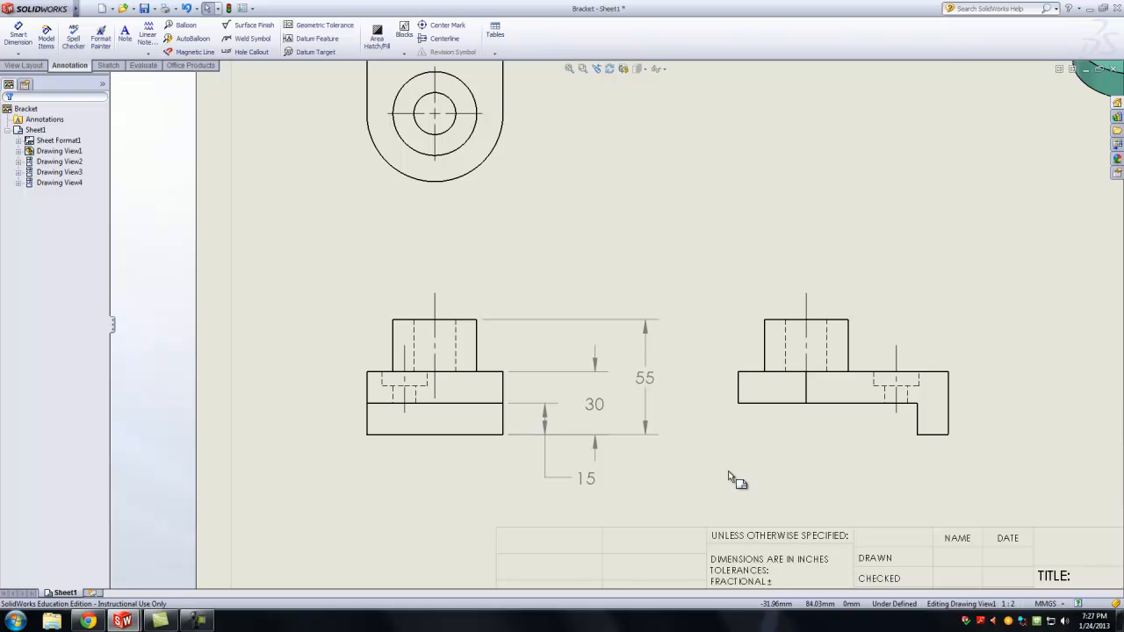
Shift the text of the 15 mm height dimension slightly outward below the front view.
scroll(579, 461, down, 3)
click(599, 474)
drag(599, 474, 614, 479)
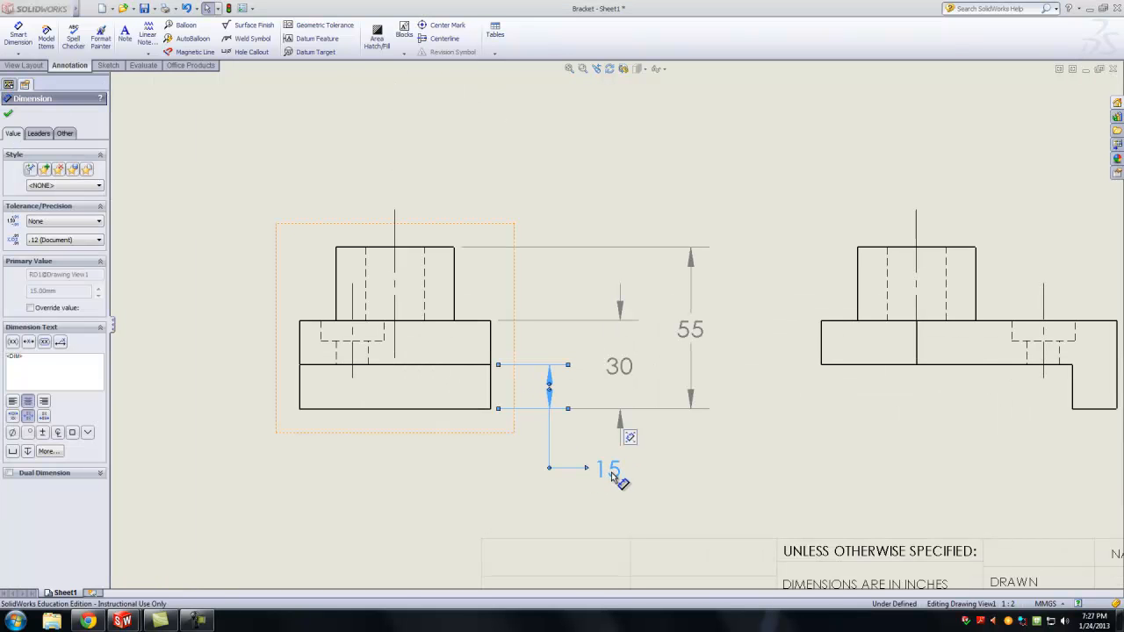
click(8, 113)
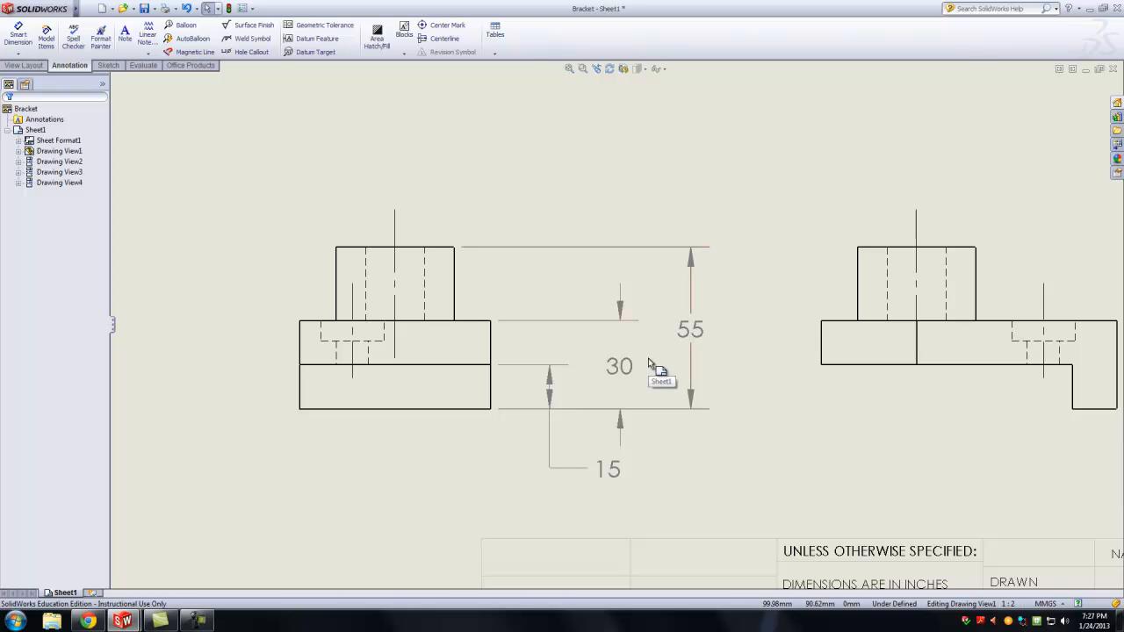
Dimension the base's overall width between its outer vertical edges, placed above the front view.
scroll(632, 347, up, 2)
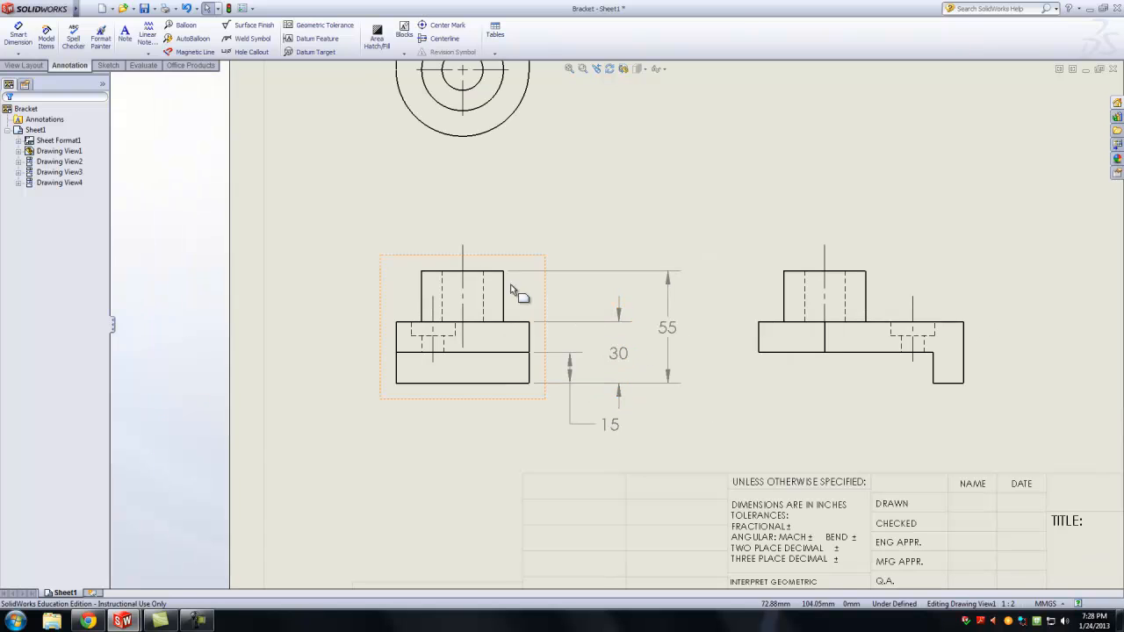
click(18, 35)
scroll(393, 226, down, 1)
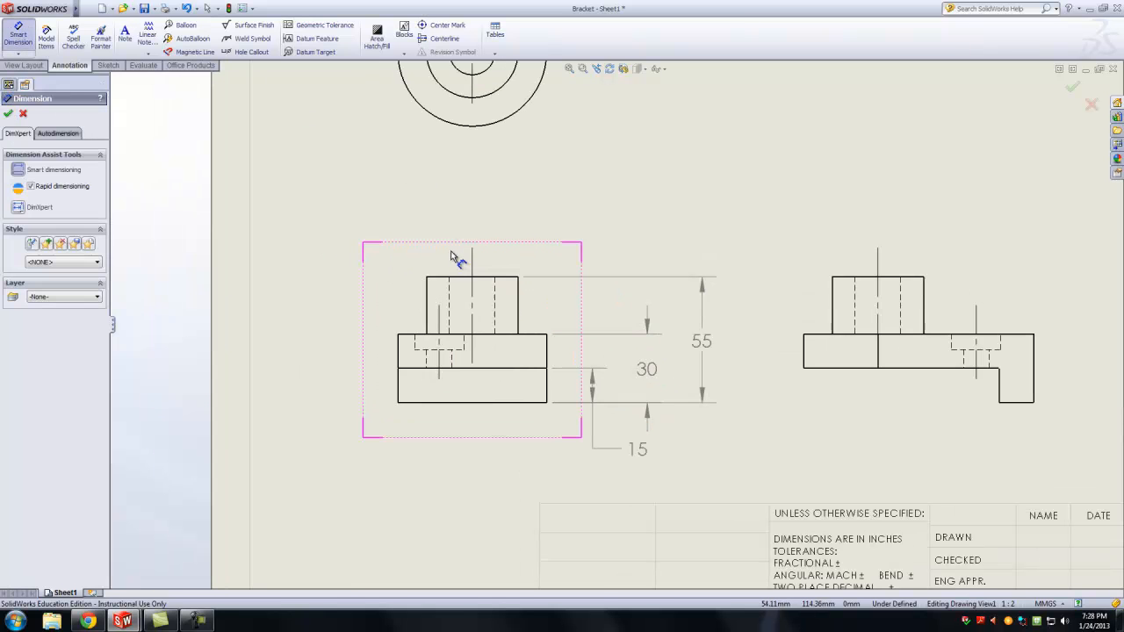
click(400, 352)
click(546, 351)
click(544, 343)
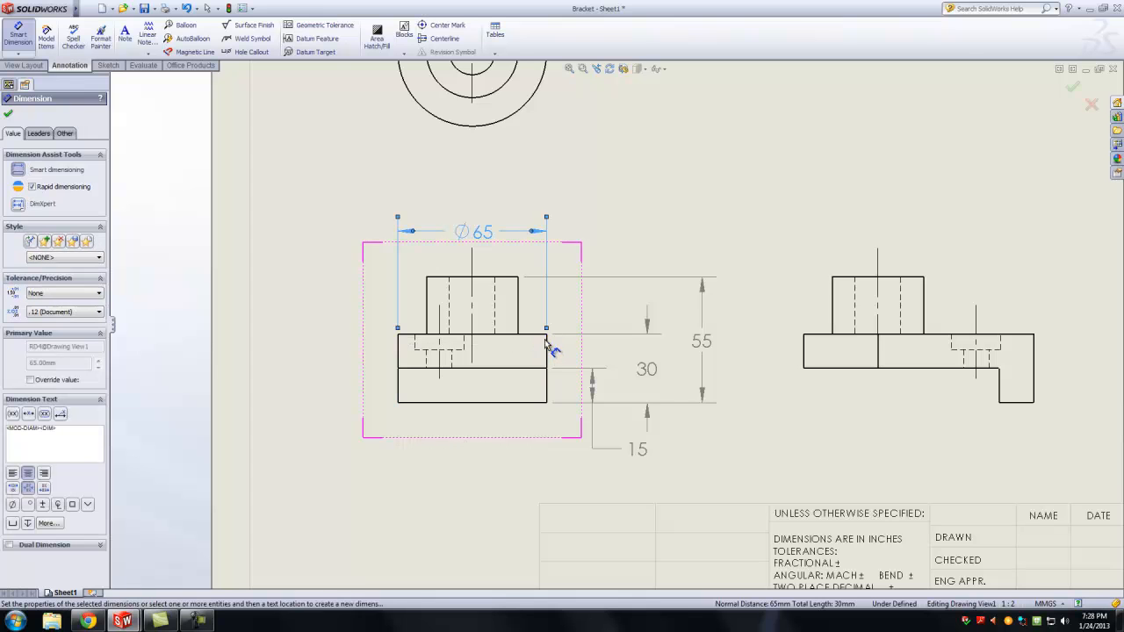
Dimension the boss's diameter between its two vertical edges, placed above the front view inside the base width dimension.
click(427, 304)
click(518, 300)
click(518, 298)
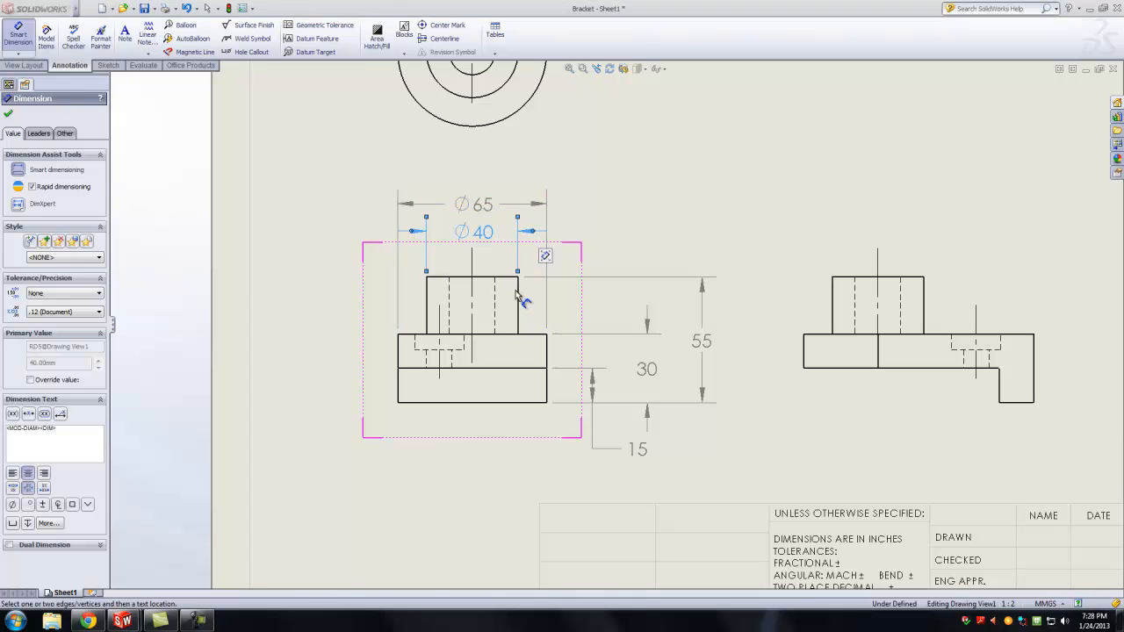
click(9, 114)
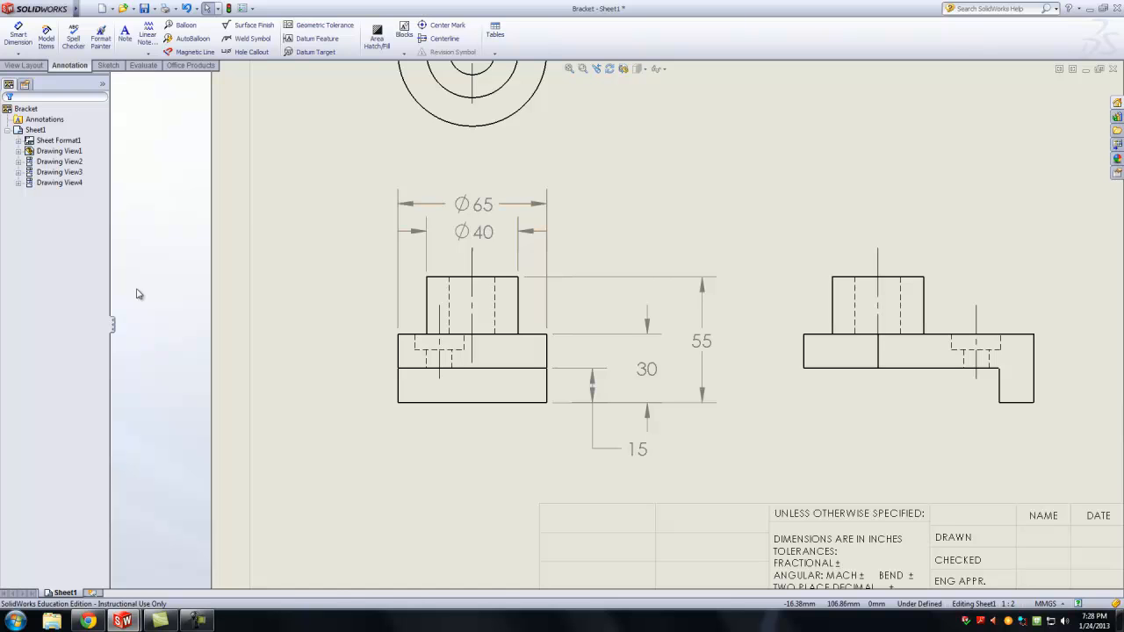
Add a hole callout to the inner circle of the counterbored hole, placed to the upper right of the top view.
scroll(216, 228, up, 3)
scroll(535, 173, down, 2)
scroll(527, 341, down, 2)
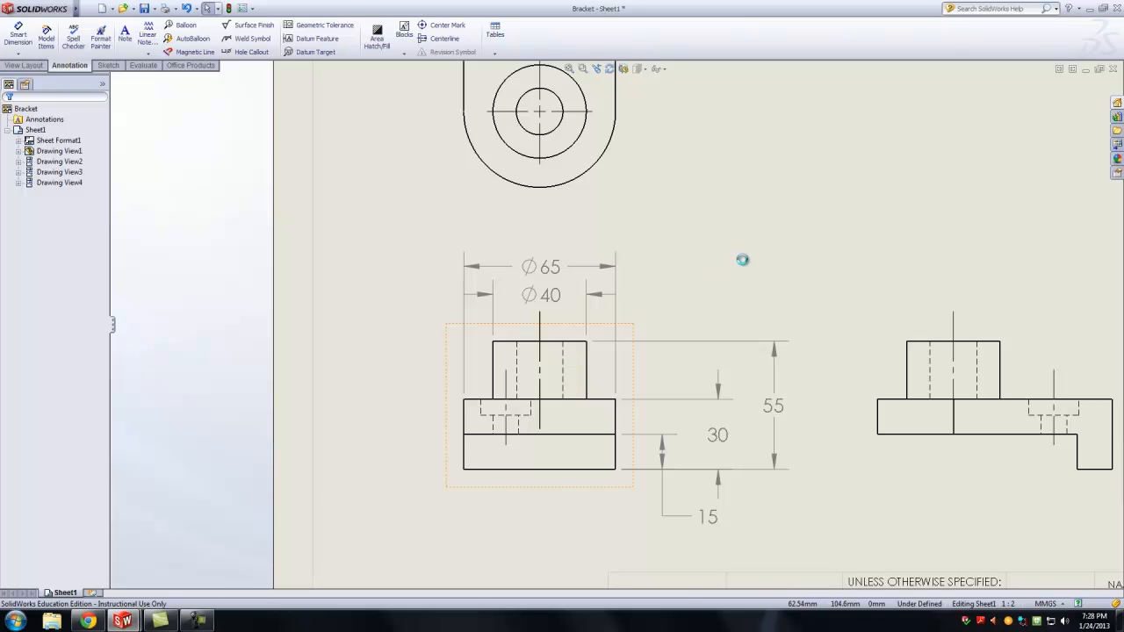
scroll(753, 256, up, 1)
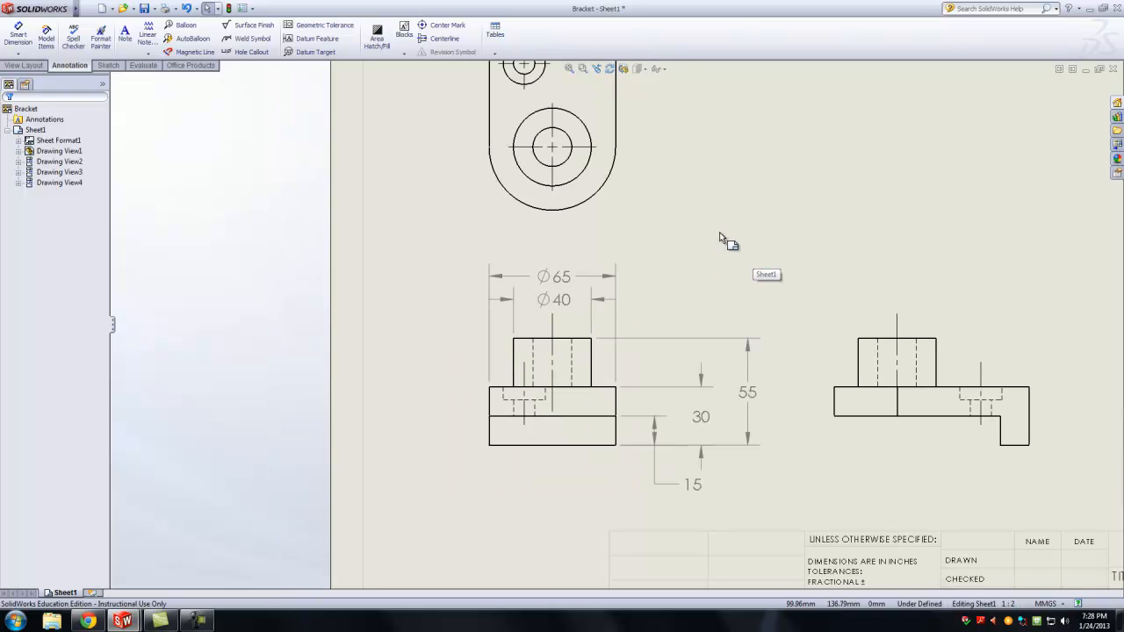
scroll(682, 188, up, 1)
scroll(601, 147, down, 2)
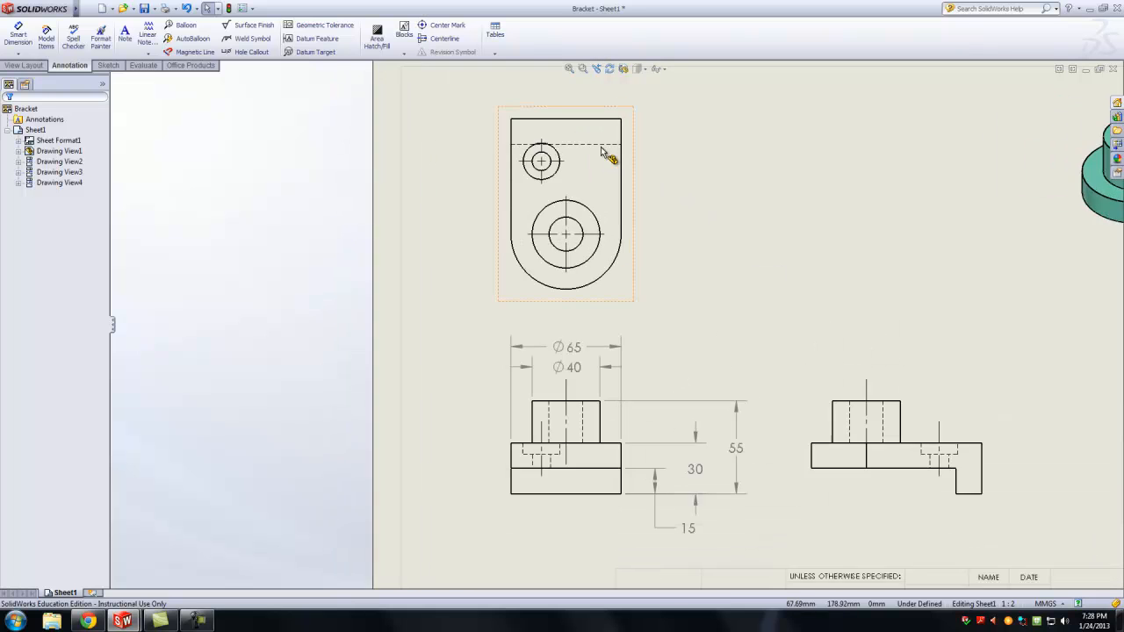
scroll(645, 263, down, 1)
scroll(607, 250, up, 1)
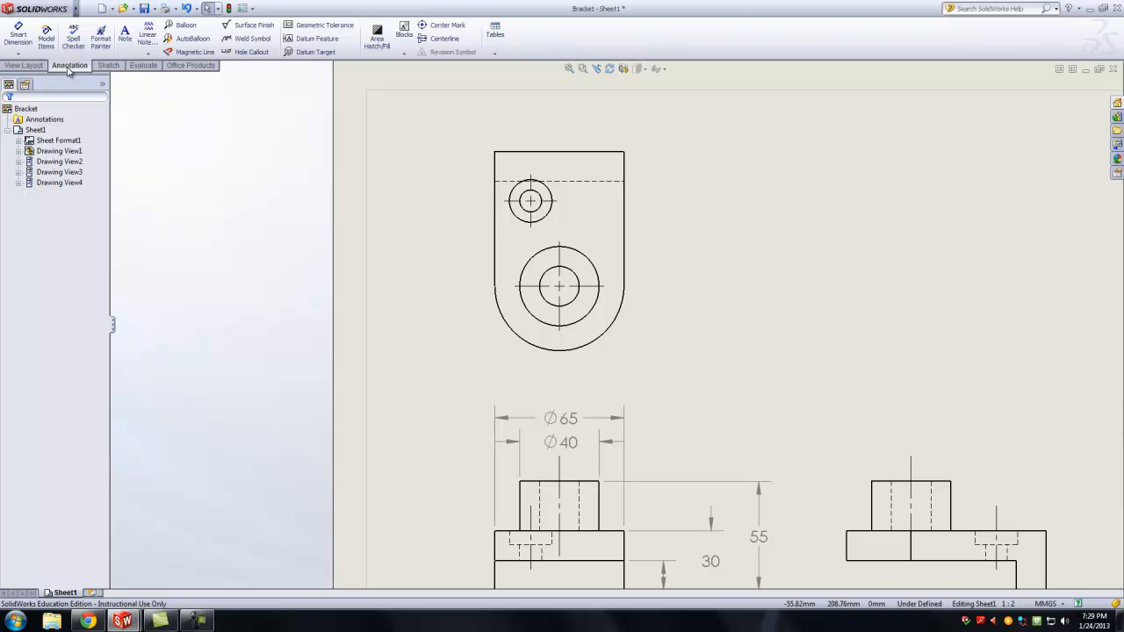
click(246, 52)
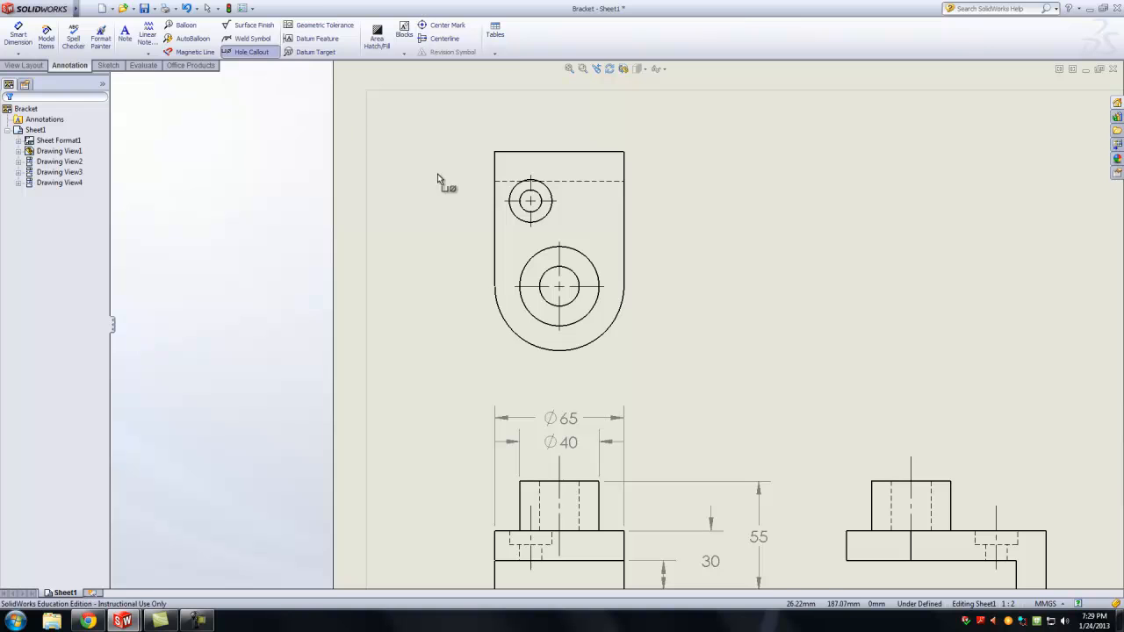
click(544, 201)
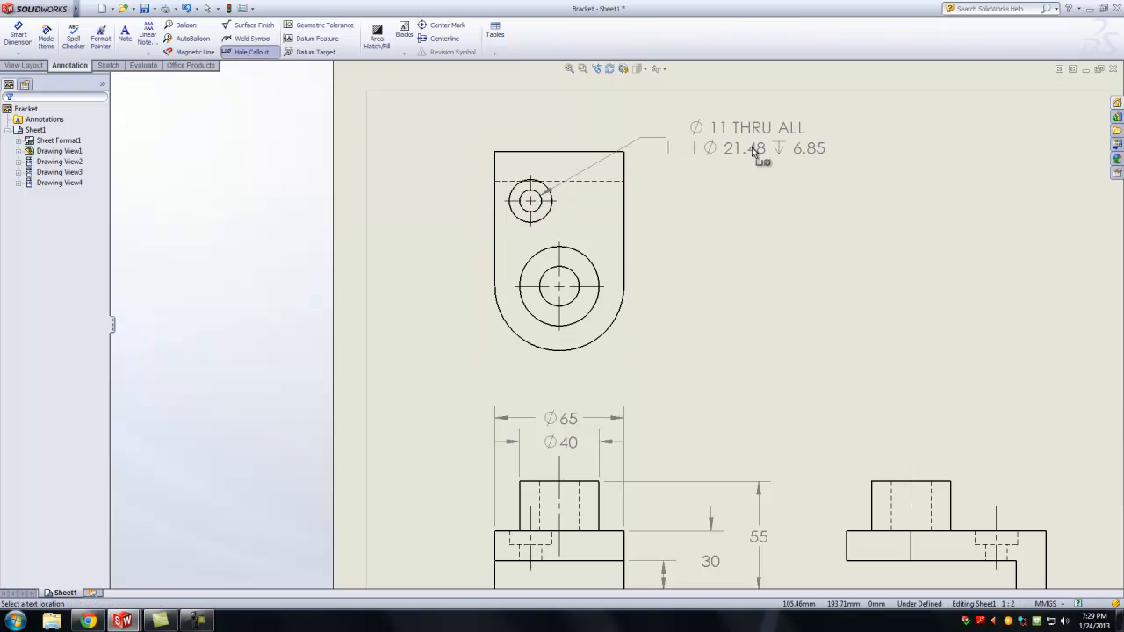
click(751, 146)
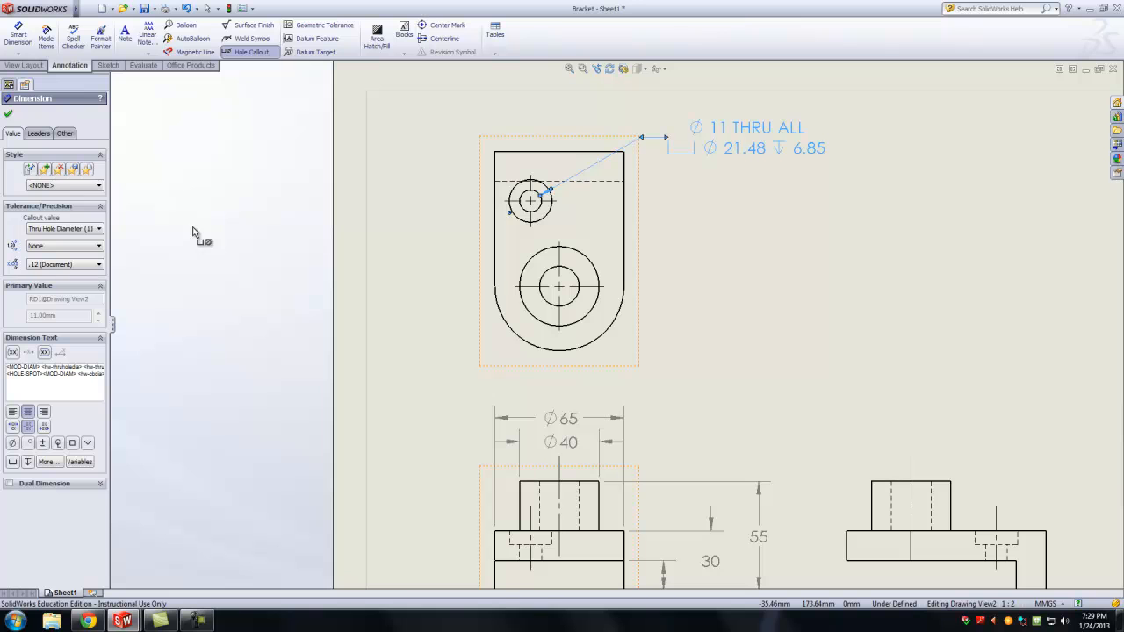
click(8, 117)
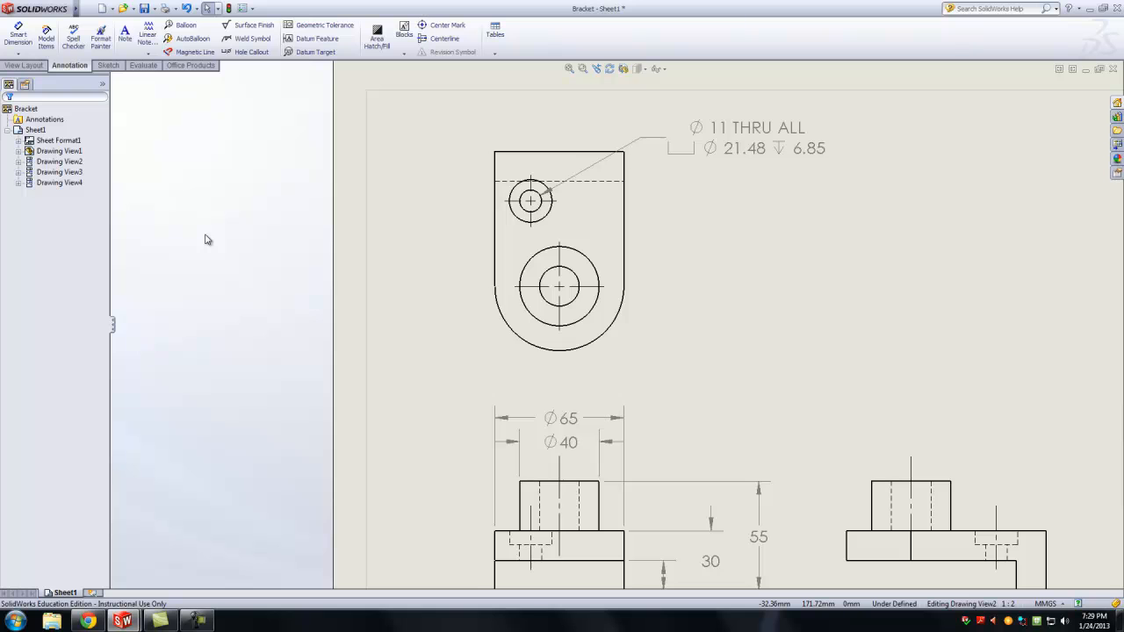
Add a second hole callout to the outer circle of the counterbored hole, placed above the existing callout, accepting multiple callouts on the hole.
click(250, 52)
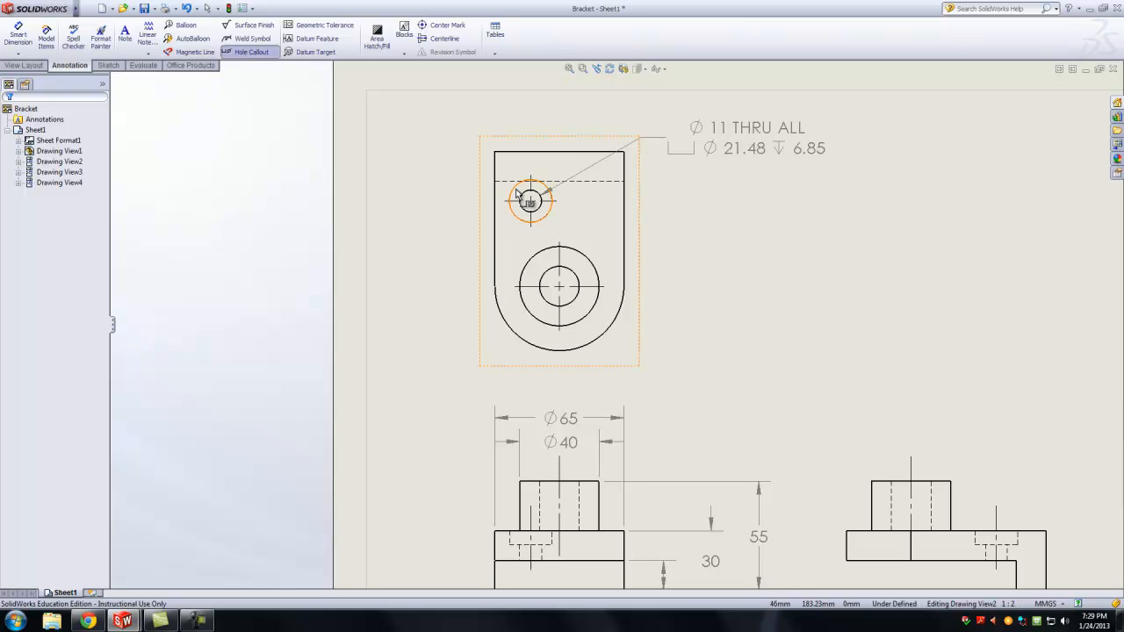
click(552, 212)
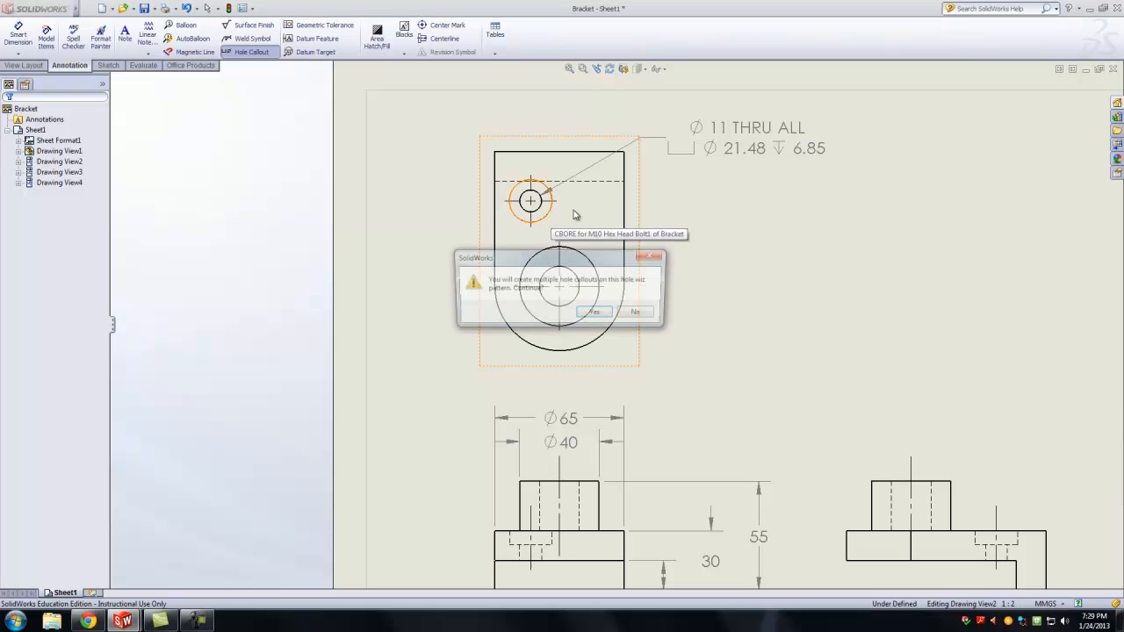
click(595, 314)
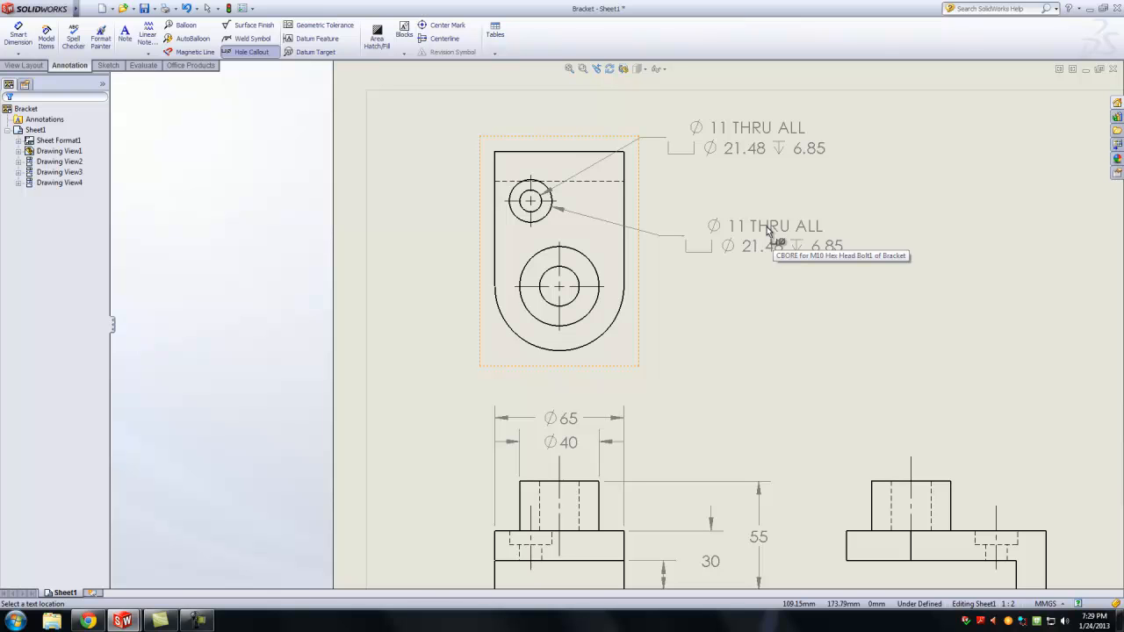
click(729, 81)
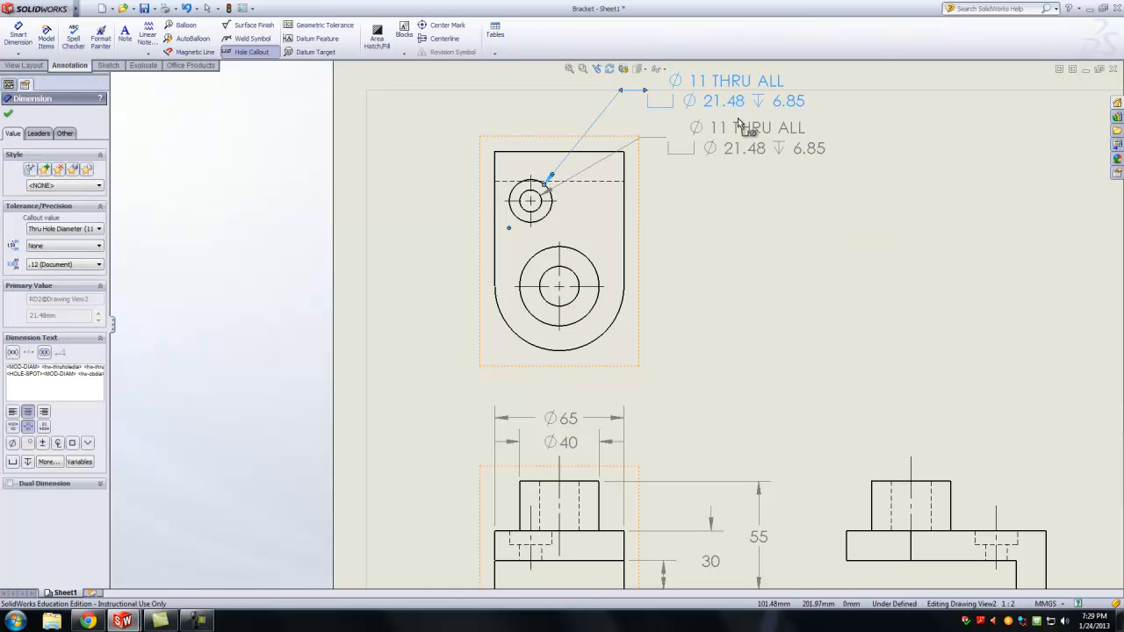
key(Escape)
click(742, 132)
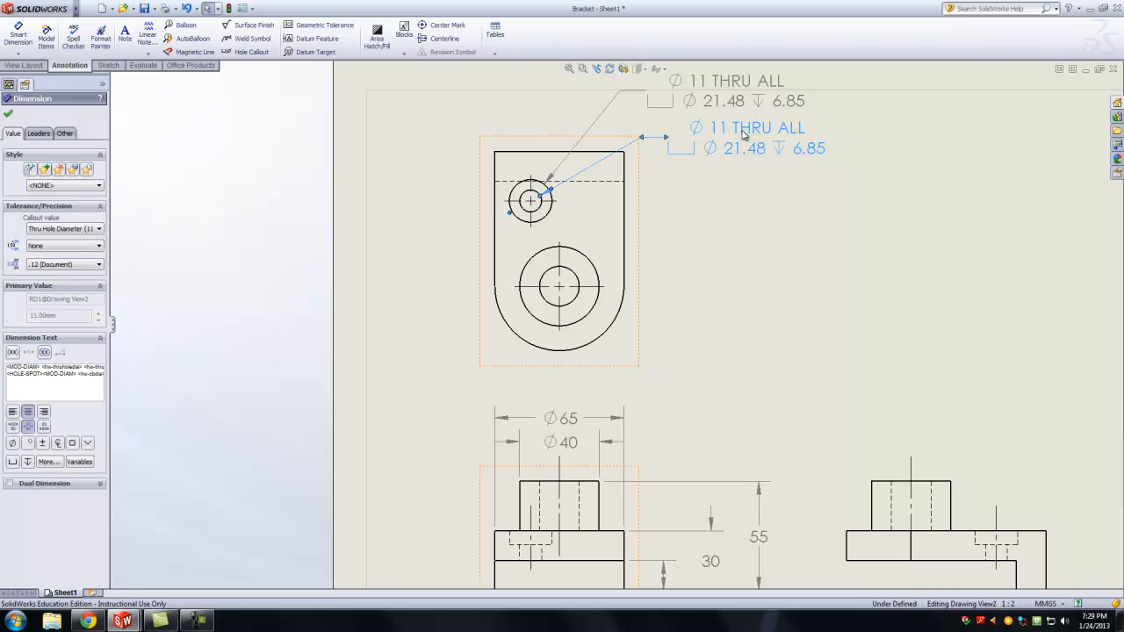
click(717, 266)
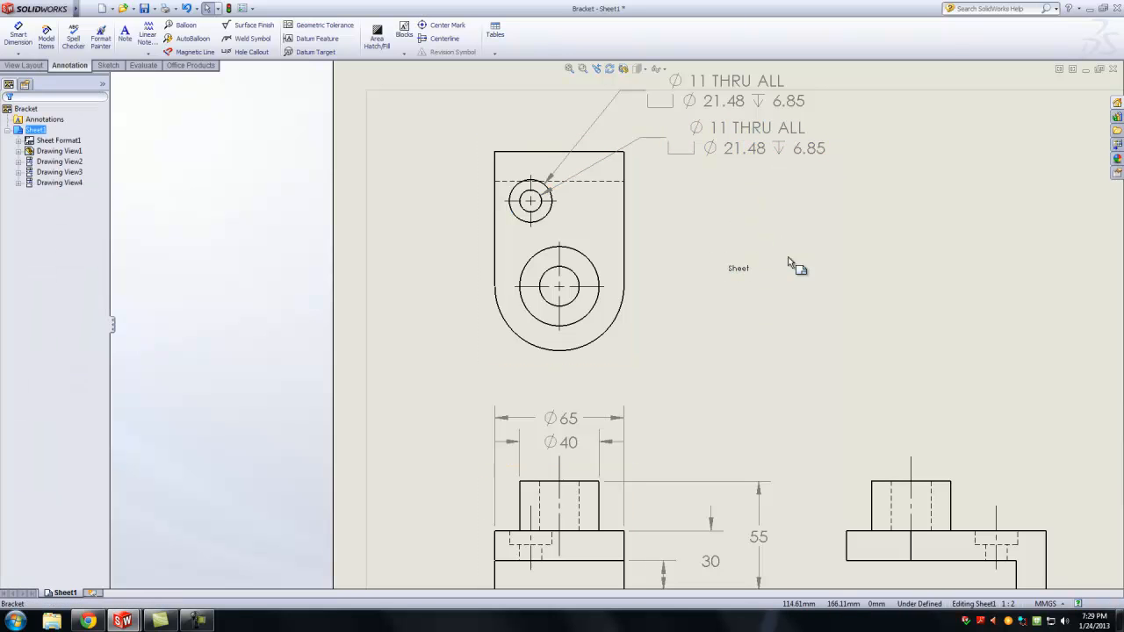
Delete the callout attached to the counterbored hole's inner circle and move the outer circle's callout down into its place.
scroll(746, 274, up, 3)
scroll(707, 216, down, 2)
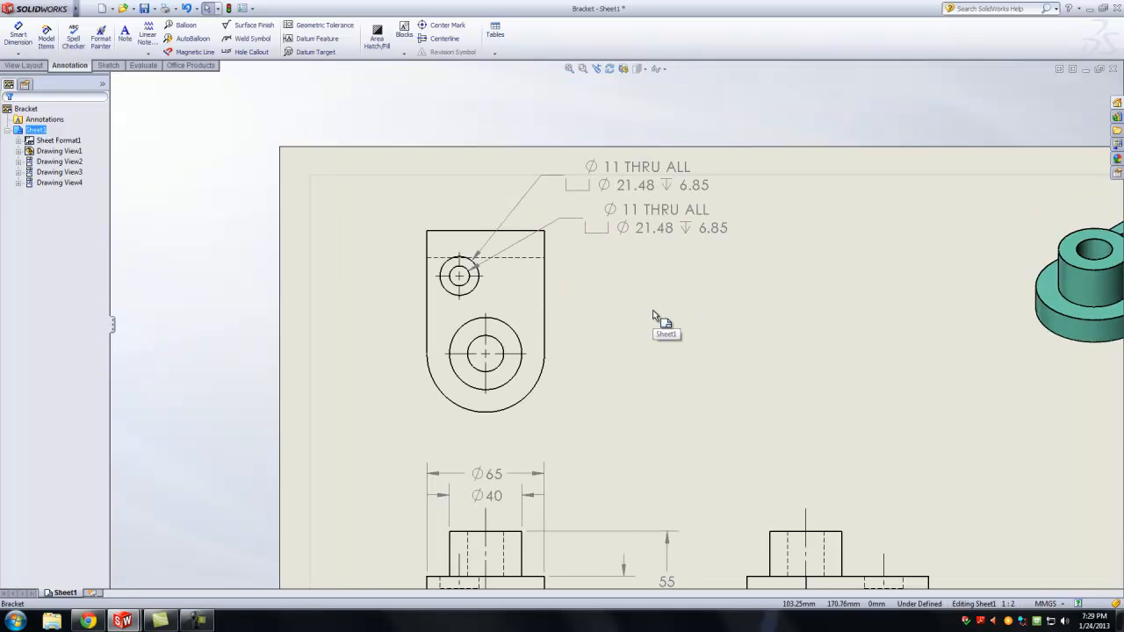
click(652, 228)
mouse_move(652, 228)
mouse_down()
mouse_move(657, 195)
mouse_move(676, 235)
mouse_move(667, 211)
mouse_move(652, 210)
mouse_move(666, 235)
mouse_up()
click(702, 285)
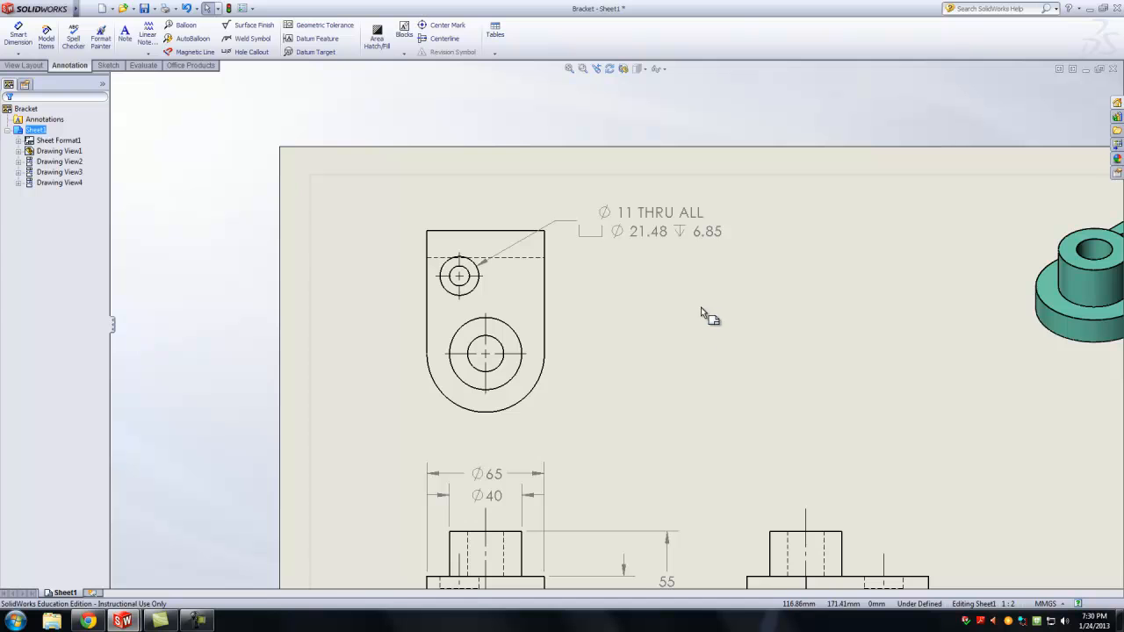
Add a hole callout to the boss's central hole, placed to the right of the top view below the counterbore callout.
scroll(592, 404, down, 1)
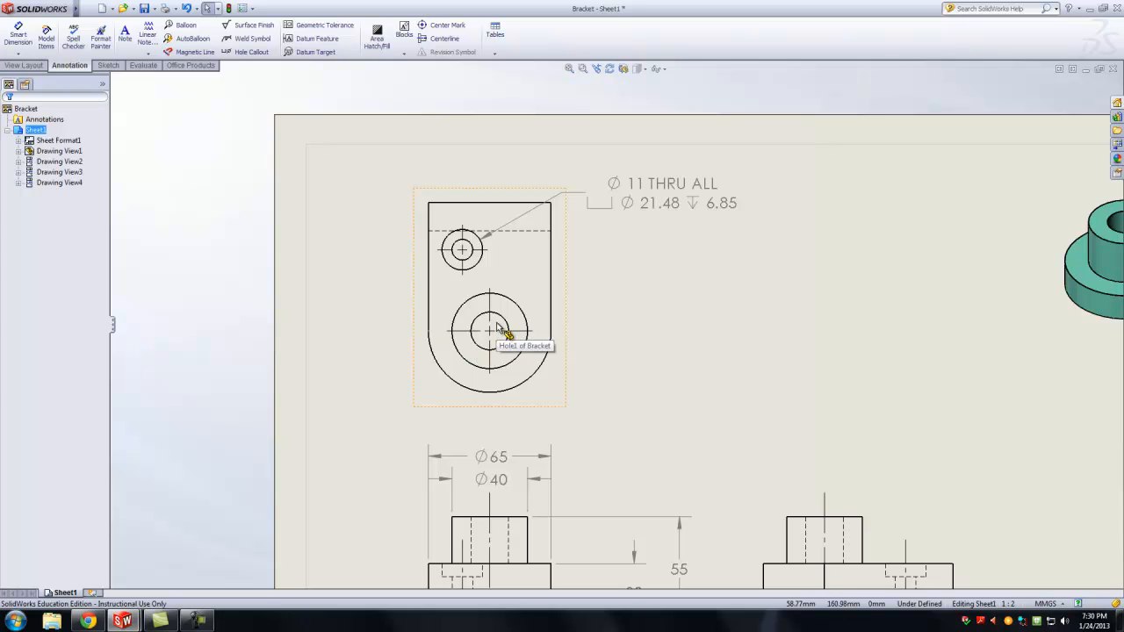
click(252, 52)
click(511, 328)
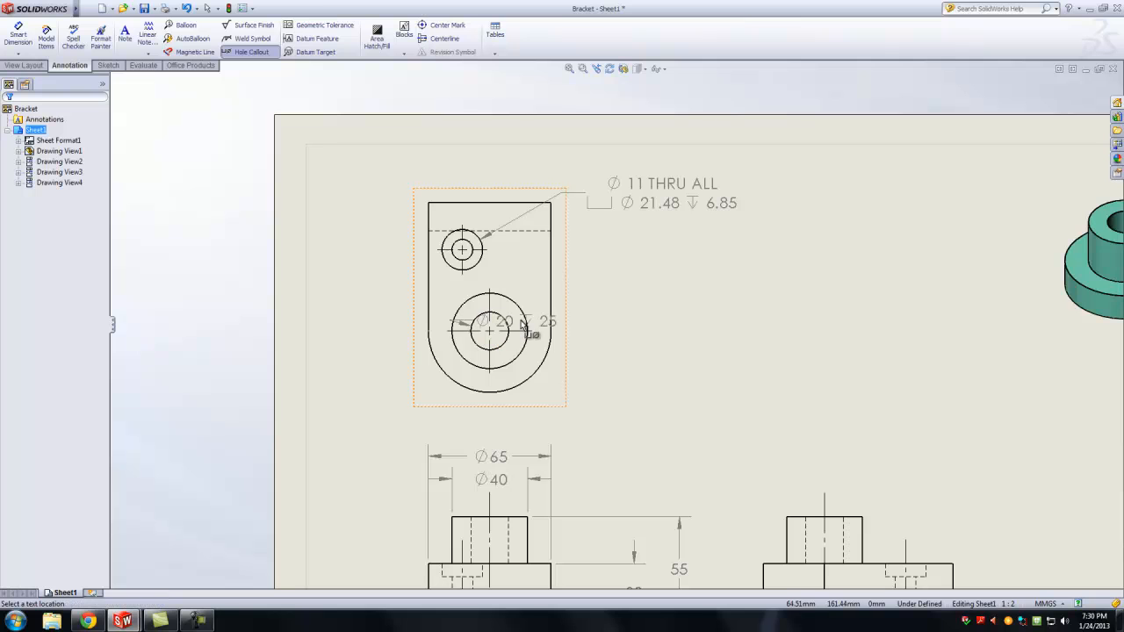
click(647, 295)
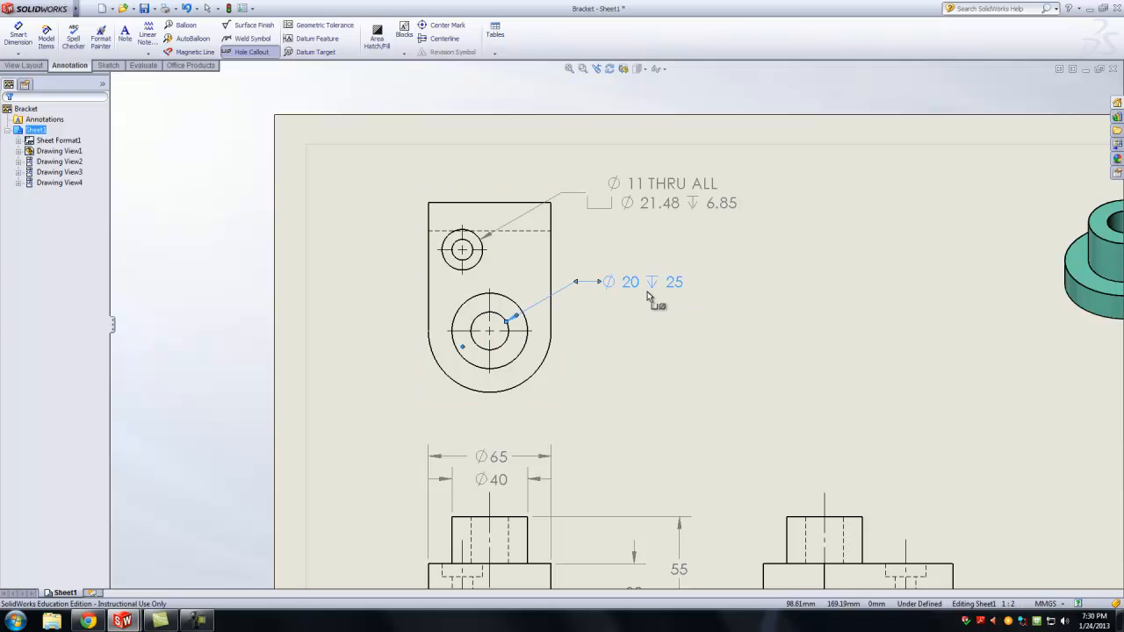
click(8, 112)
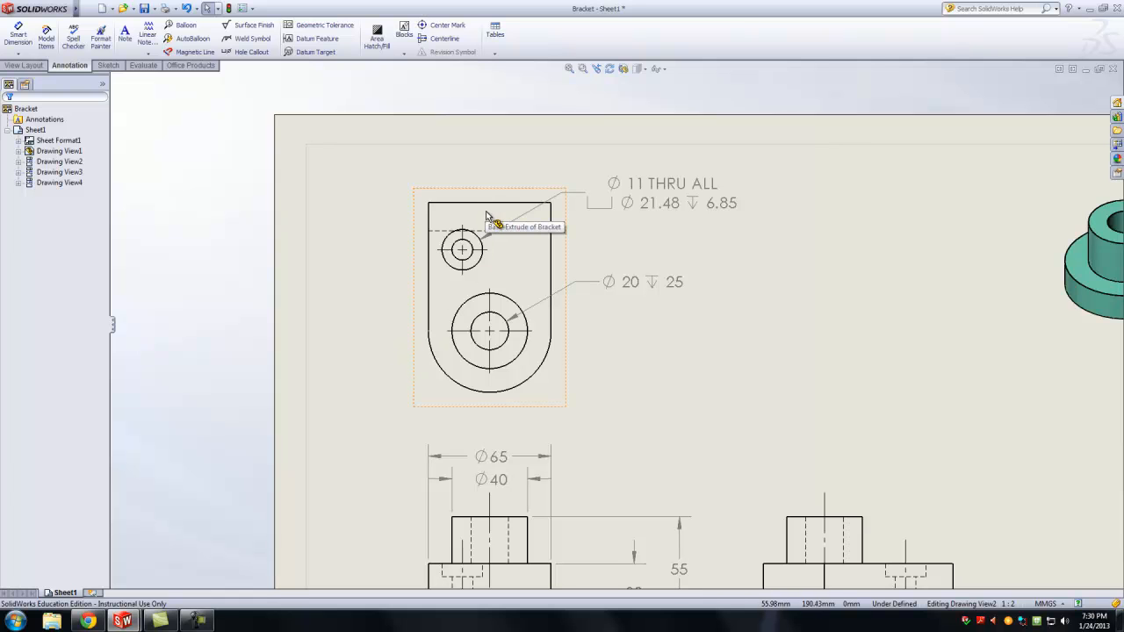
Dimension the vertical distance from the top view's upper edge to the counterbored hole's center, placed left of the view.
scroll(422, 258, down, 1)
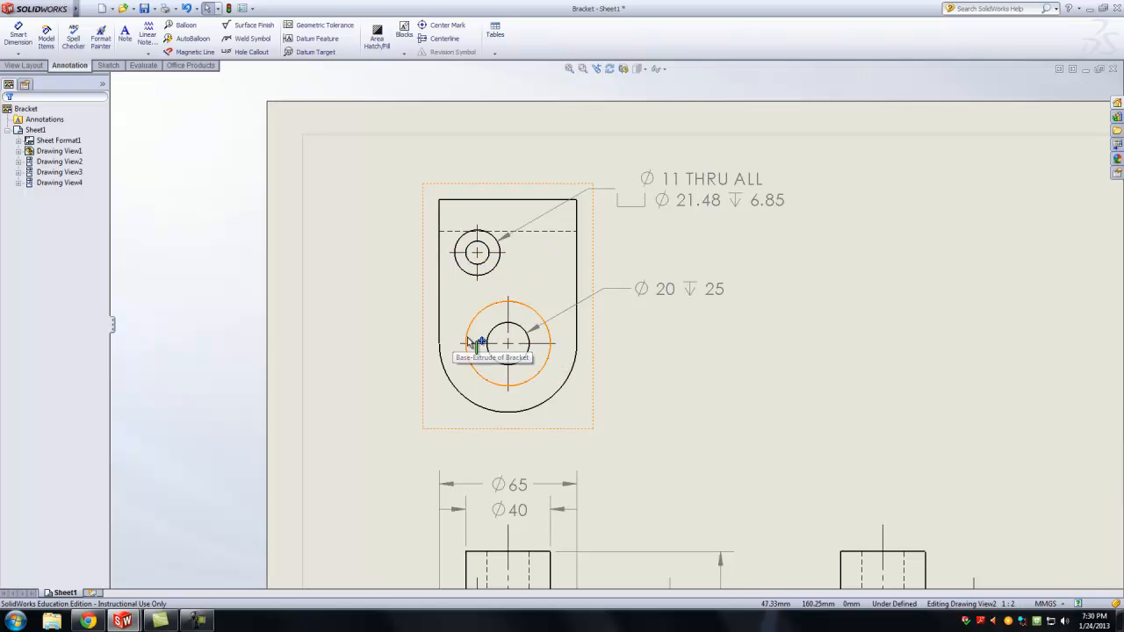
click(18, 37)
scroll(409, 298, down, 1)
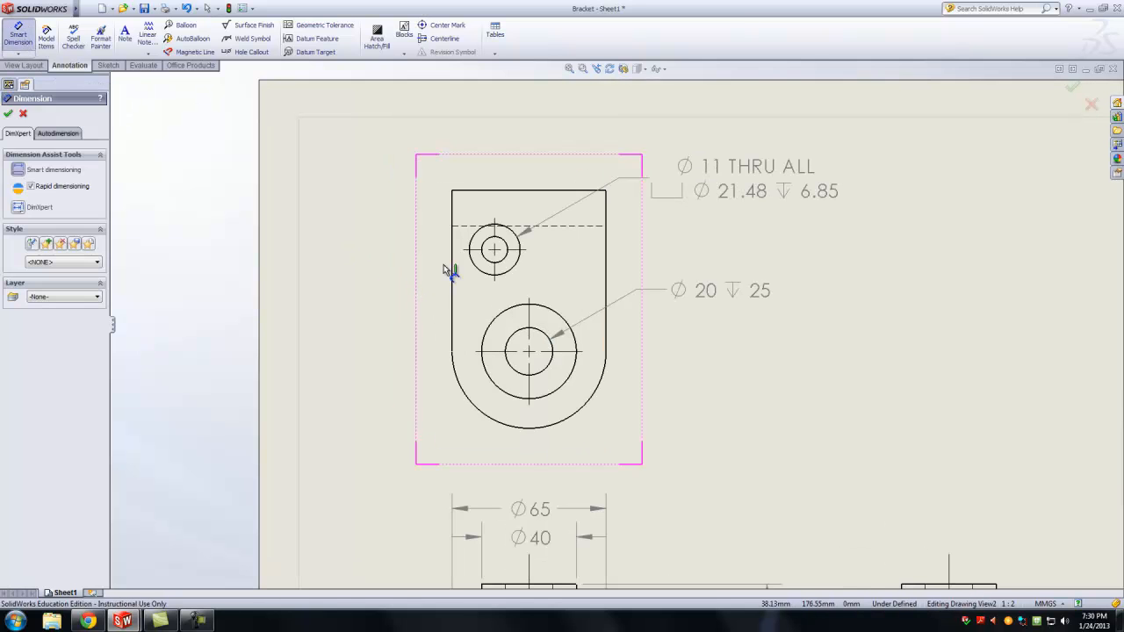
click(475, 191)
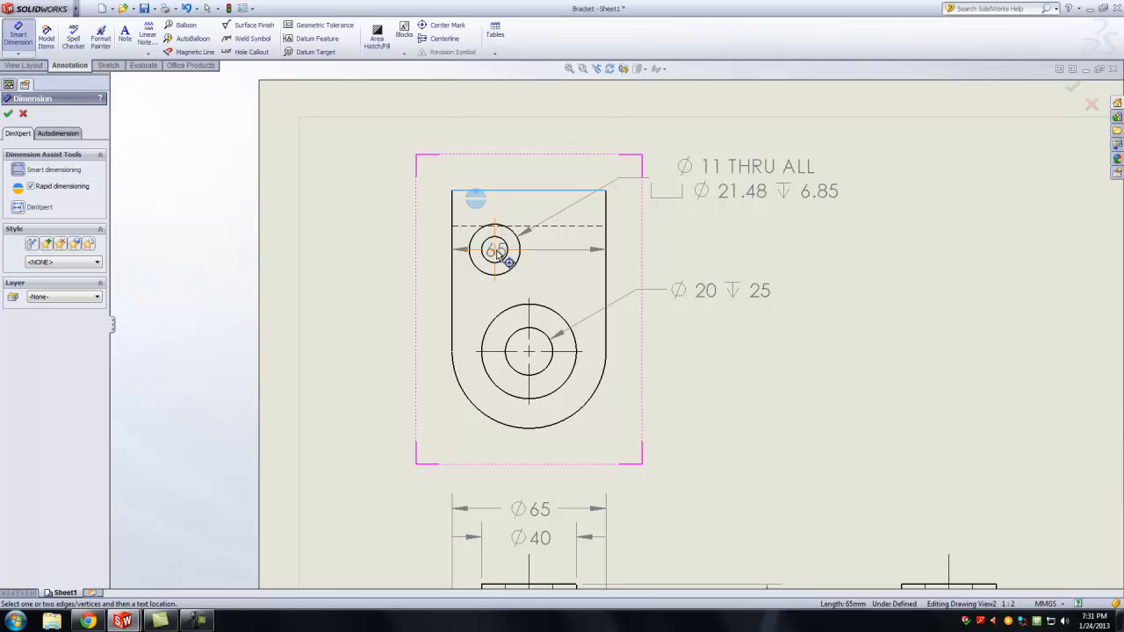
scroll(497, 252, down, 4)
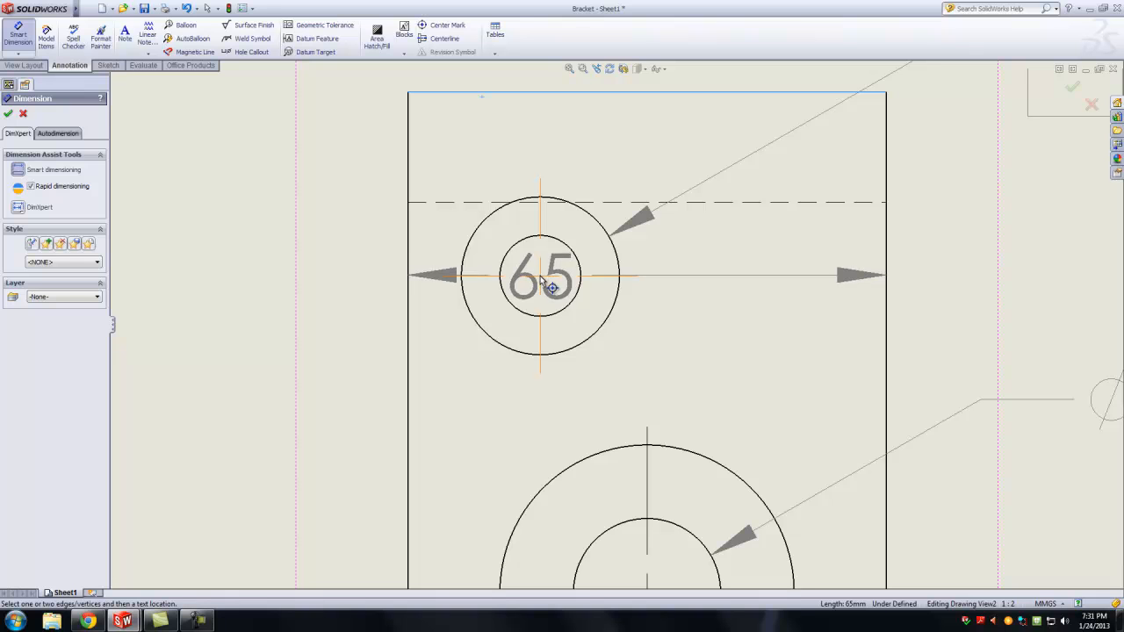
click(499, 276)
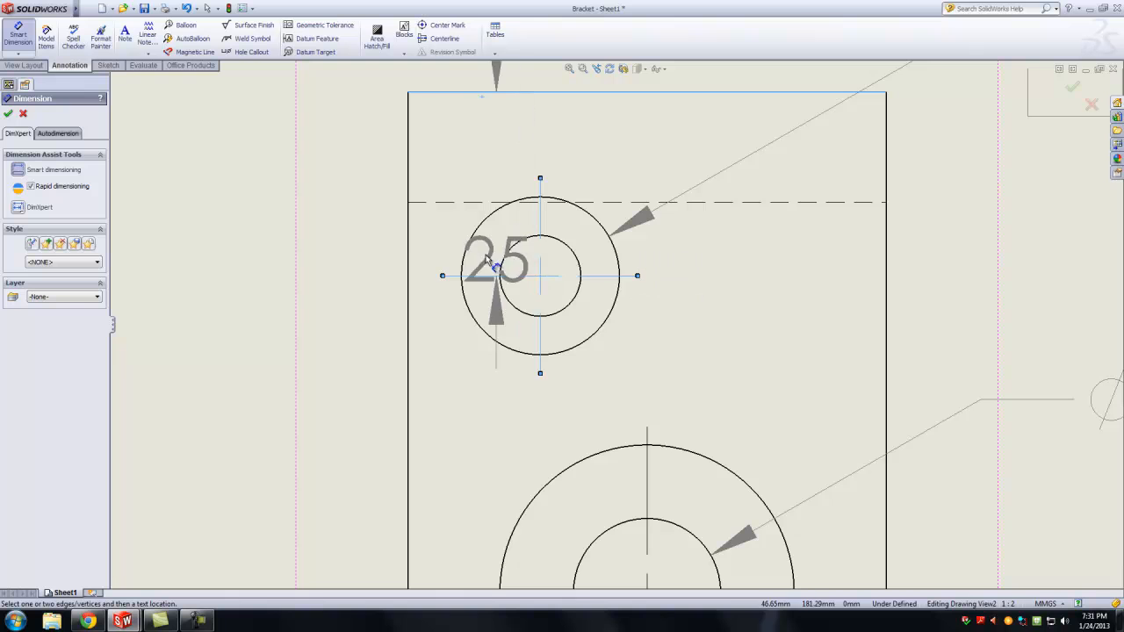
click(305, 176)
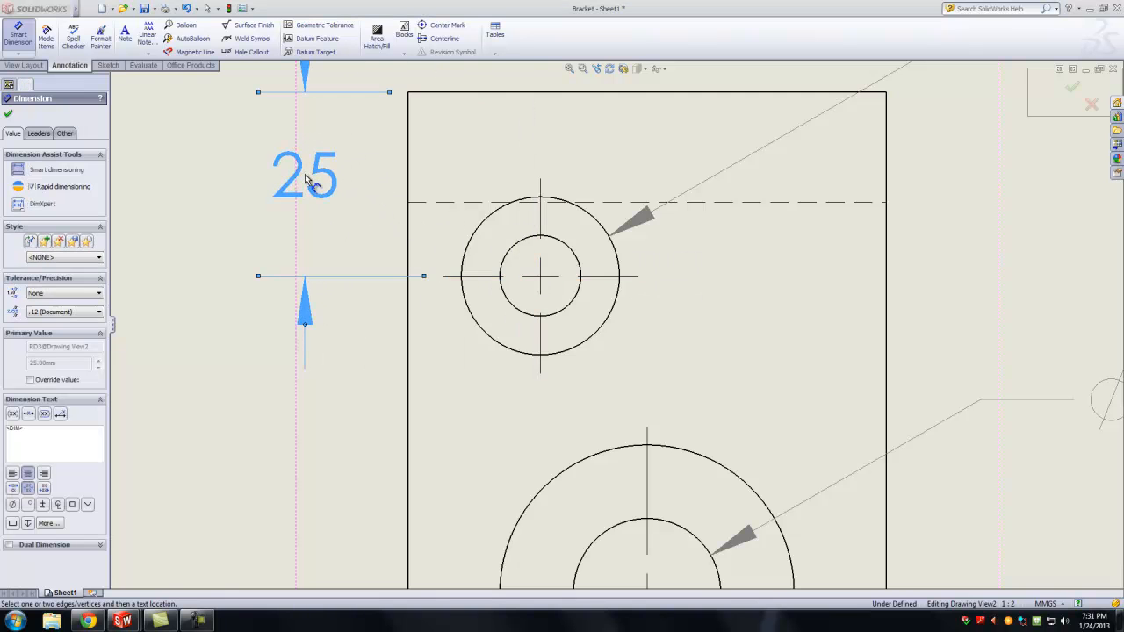
Dimension from the top view's upper edge to the boss hole's center on the left side, and space it outside the counterbored hole's dimension.
key(z)
click(525, 194)
click(615, 482)
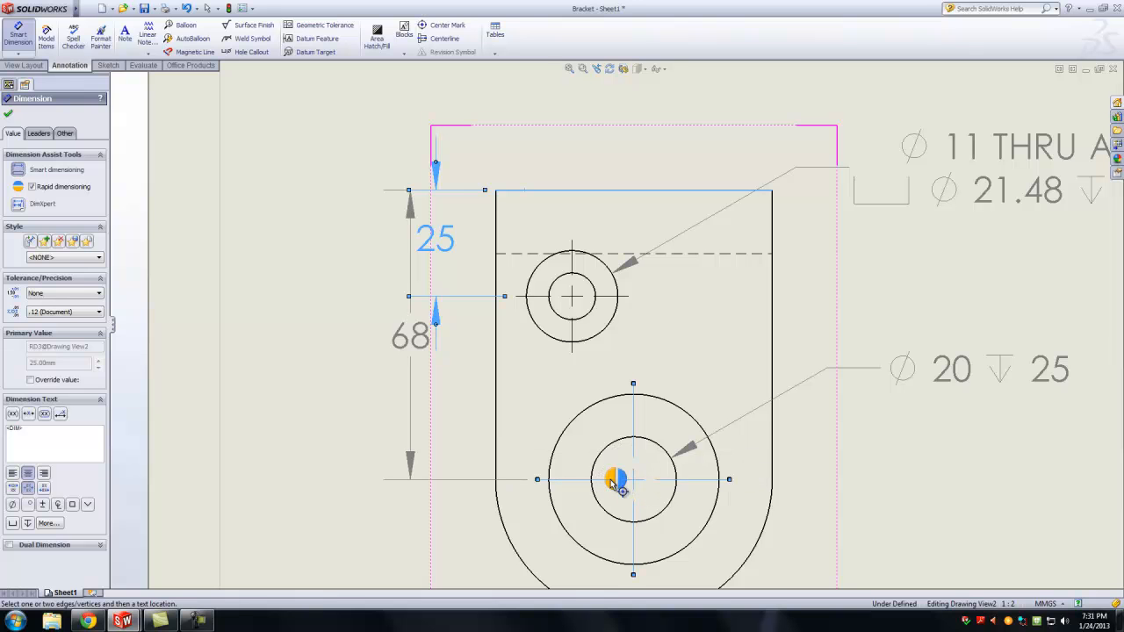
click(613, 479)
drag(420, 343, 389, 337)
drag(439, 243, 446, 243)
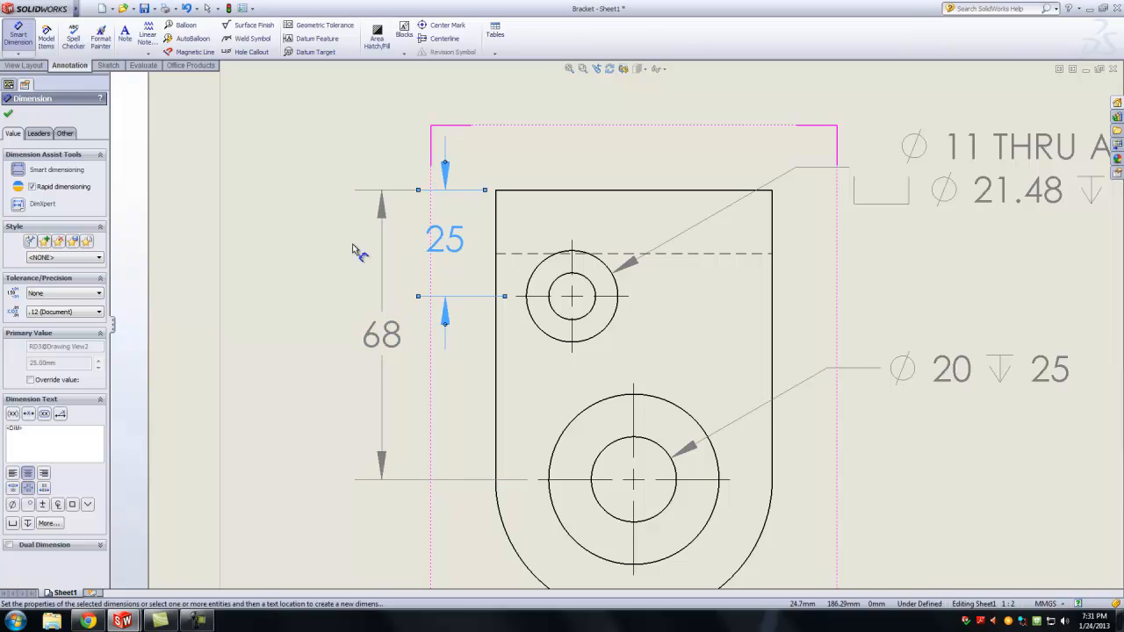
click(9, 116)
Dimension the horizontal distance from the top view's left edge to the counterbored hole's center, placed below the view.
scroll(457, 364, up, 3)
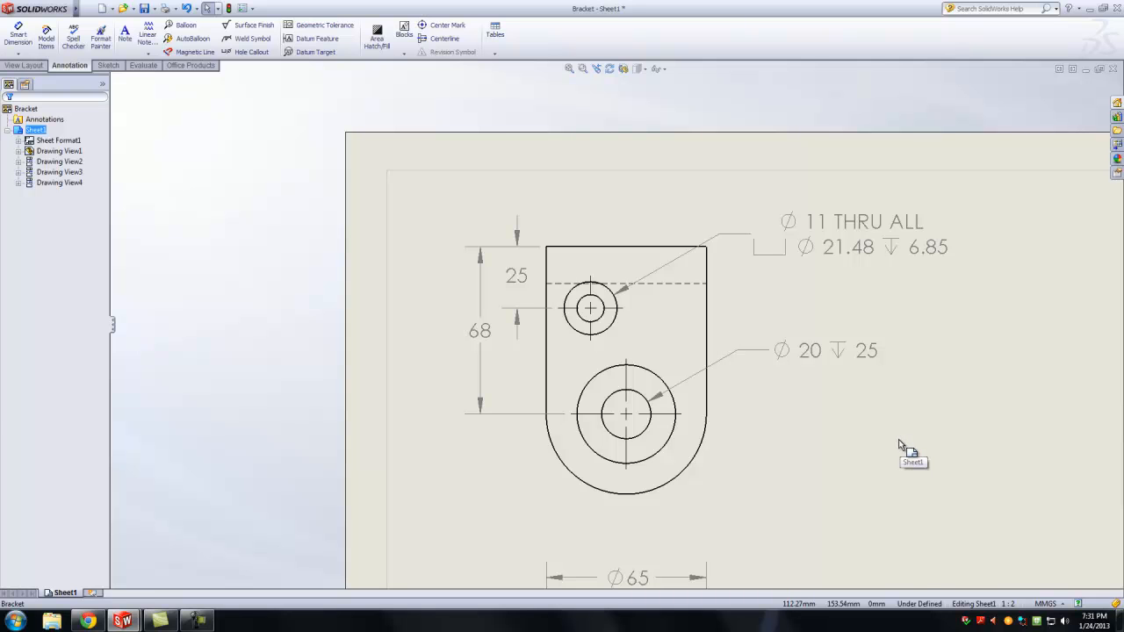
scroll(900, 444, up, 3)
scroll(834, 418, down, 1)
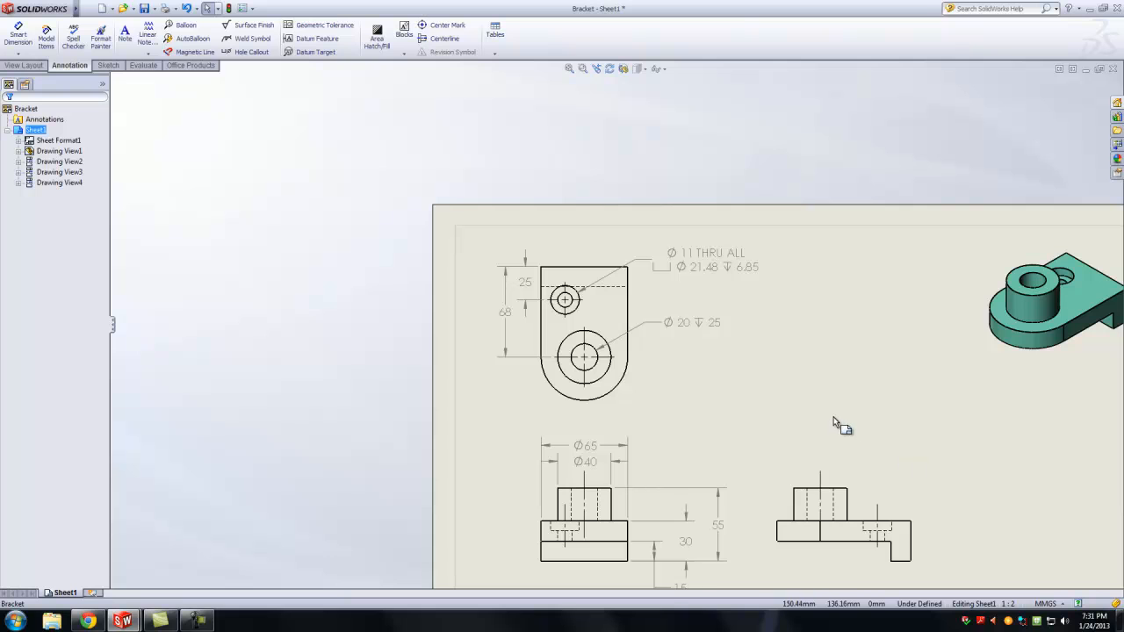
scroll(680, 391, down, 2)
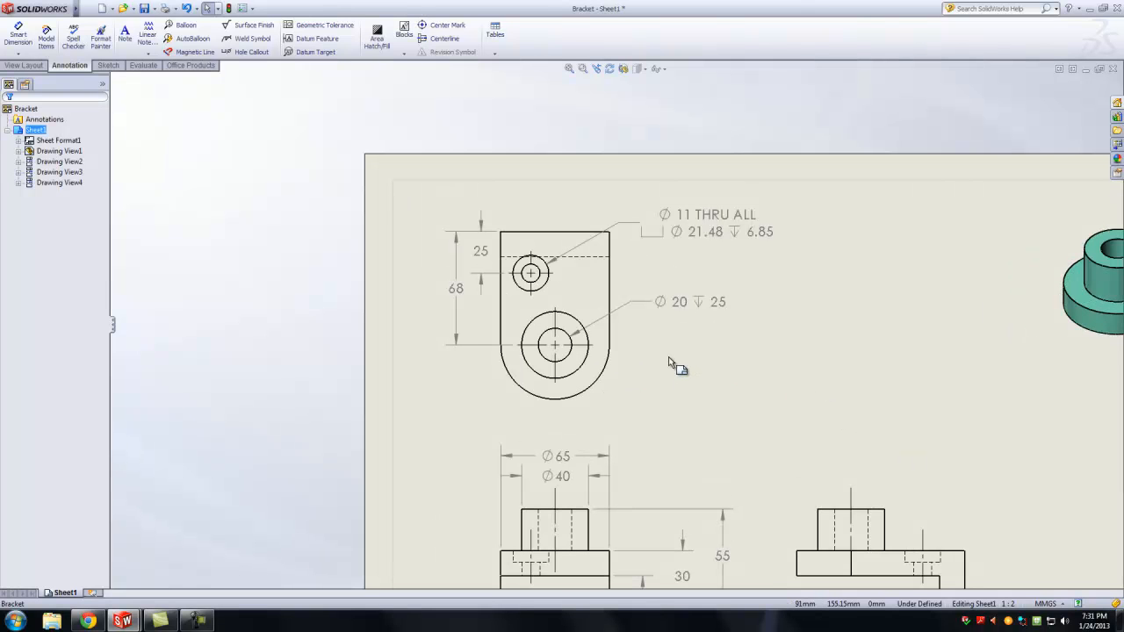
scroll(662, 347, down, 1)
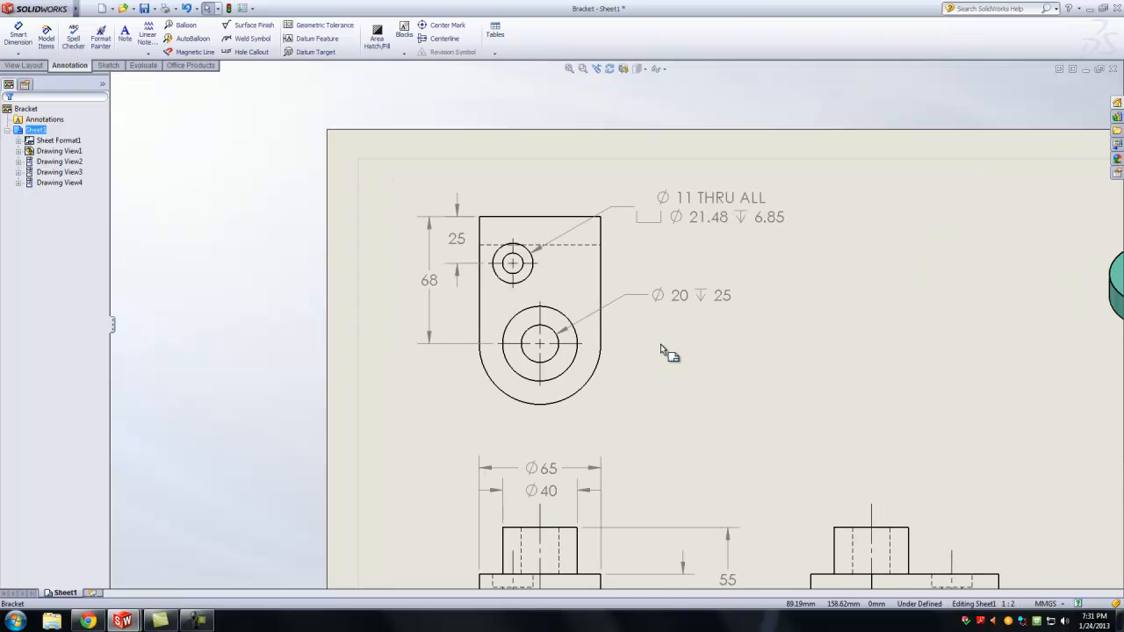
scroll(664, 344, down, 1)
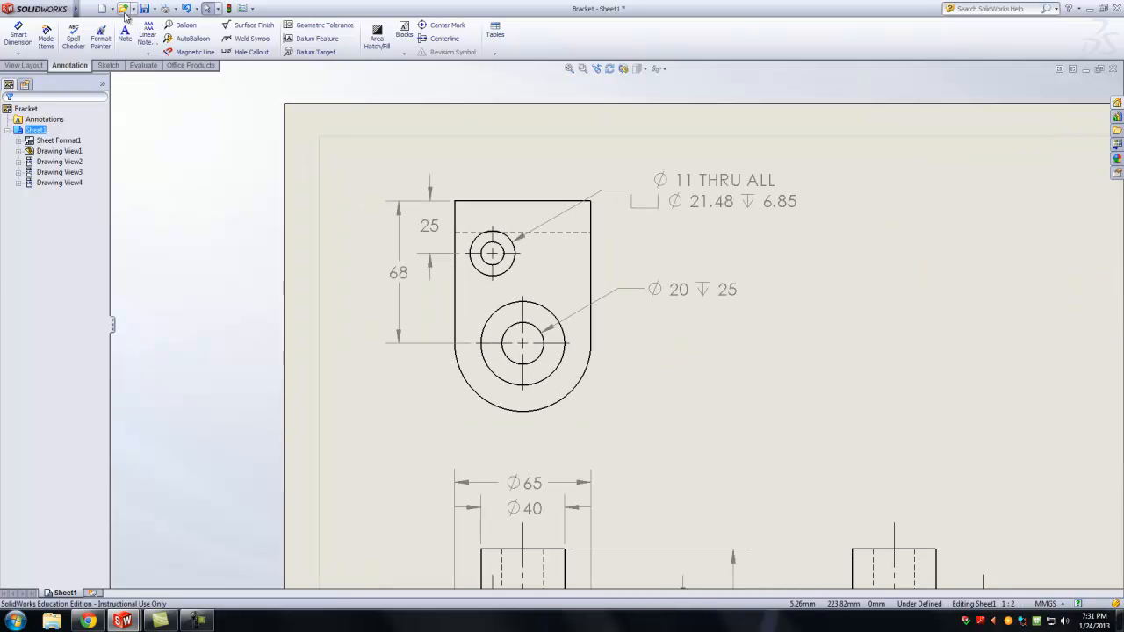
click(18, 35)
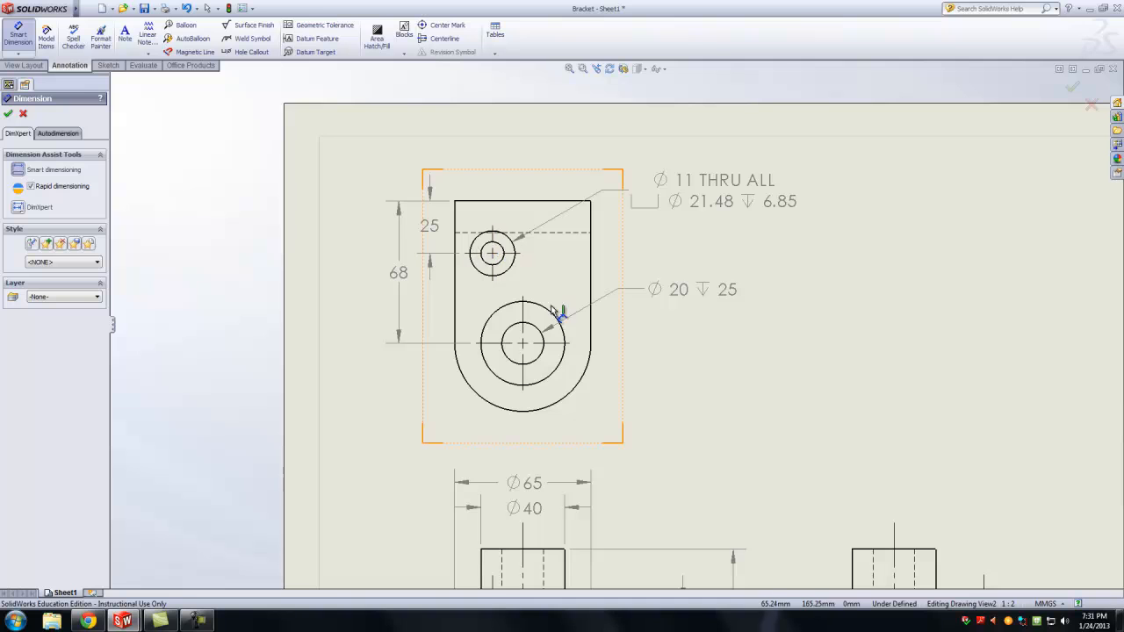
click(455, 314)
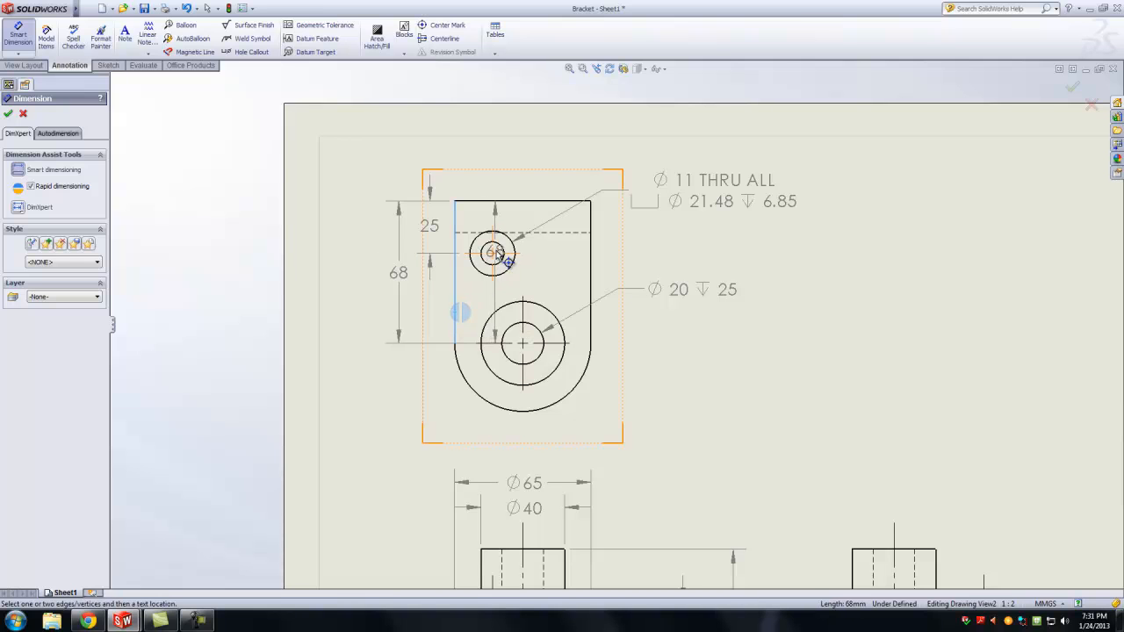
click(494, 274)
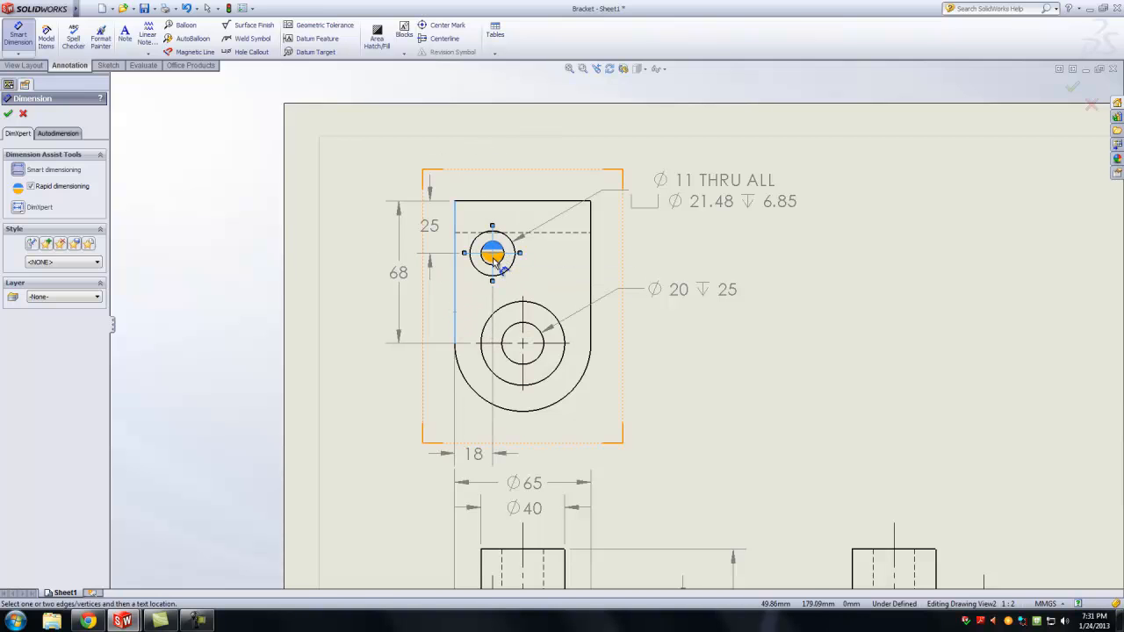
click(465, 279)
Dimension the horizontal distance from the top view's left edge to the boss hole's center, below the counterbored hole's dimension.
click(454, 280)
click(523, 311)
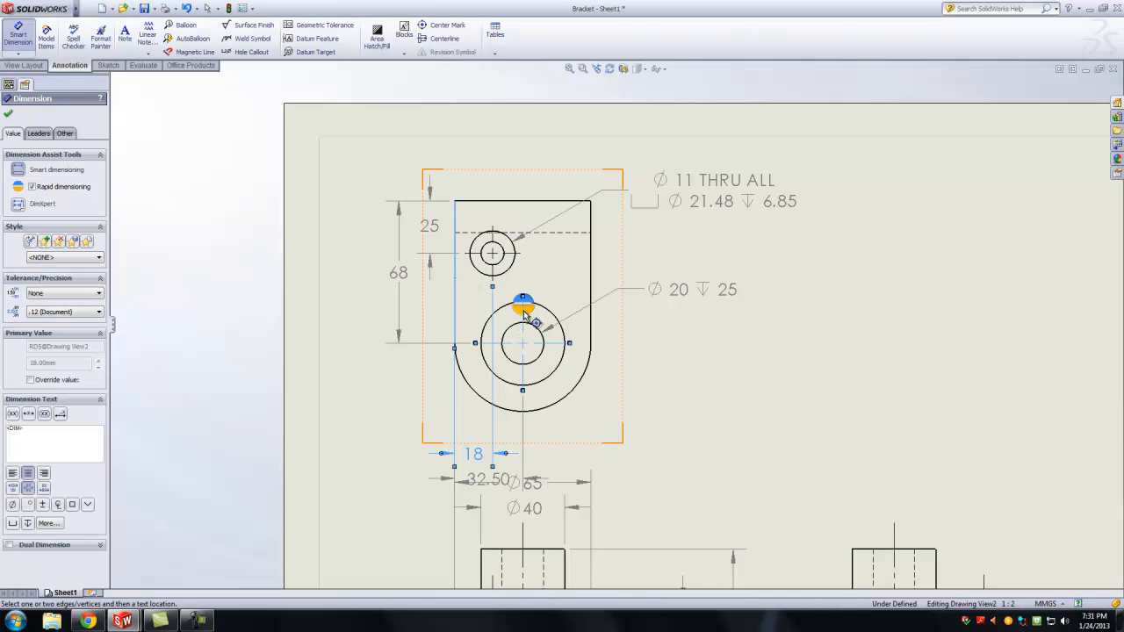
click(488, 478)
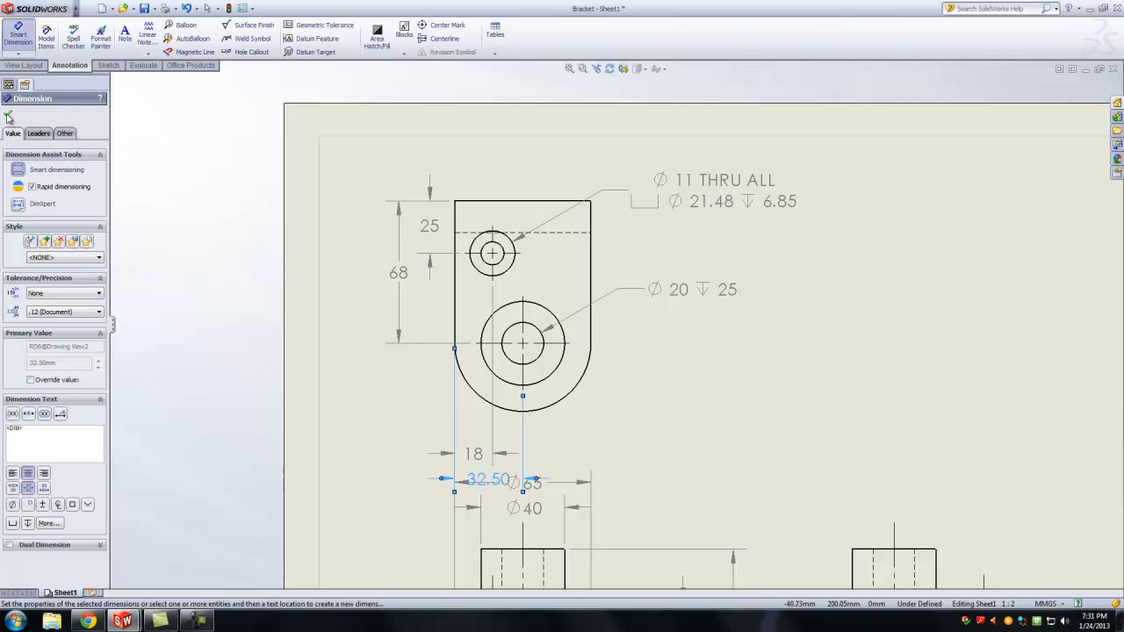
key(Escape)
Move the front view down so its diameter dimensions clear the horizontal dimensions below the top view.
scroll(233, 398, up, 5)
scroll(532, 346, down, 1)
scroll(561, 360, up, 2)
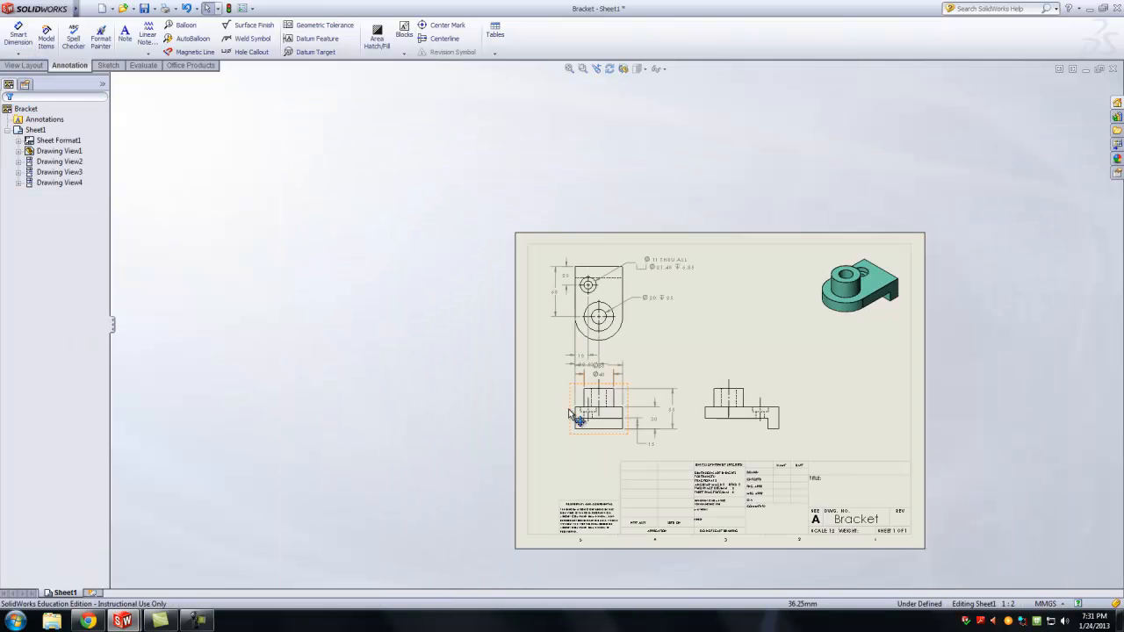
scroll(599, 366, down, 3)
scroll(588, 364, down, 2)
scroll(590, 362, up, 1)
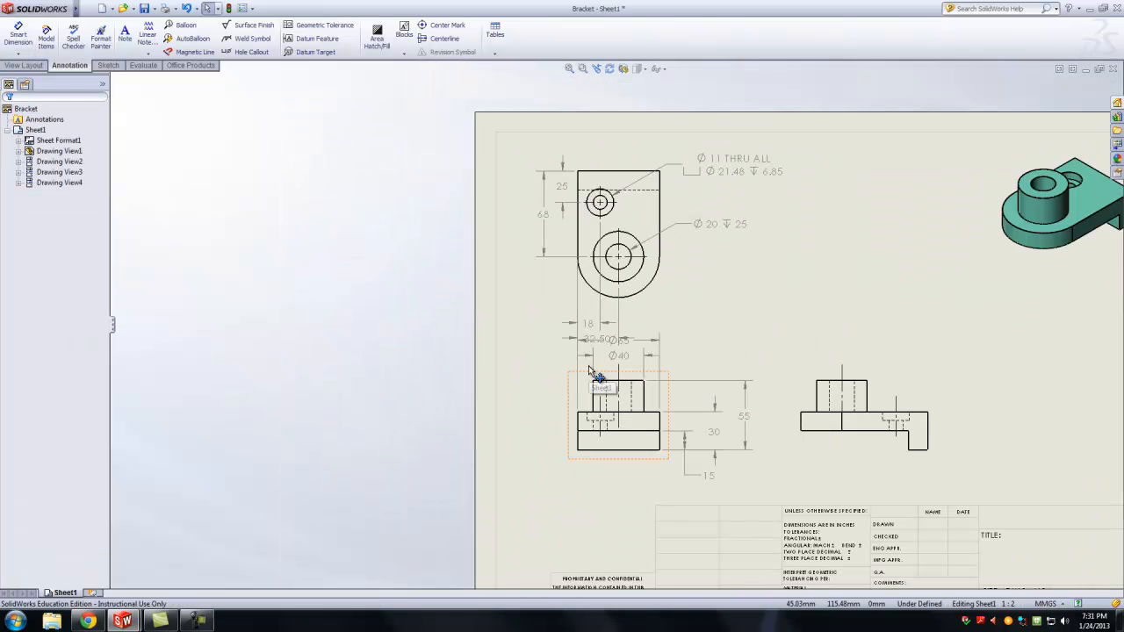
scroll(593, 364, down, 2)
drag(643, 499, 649, 538)
click(760, 366)
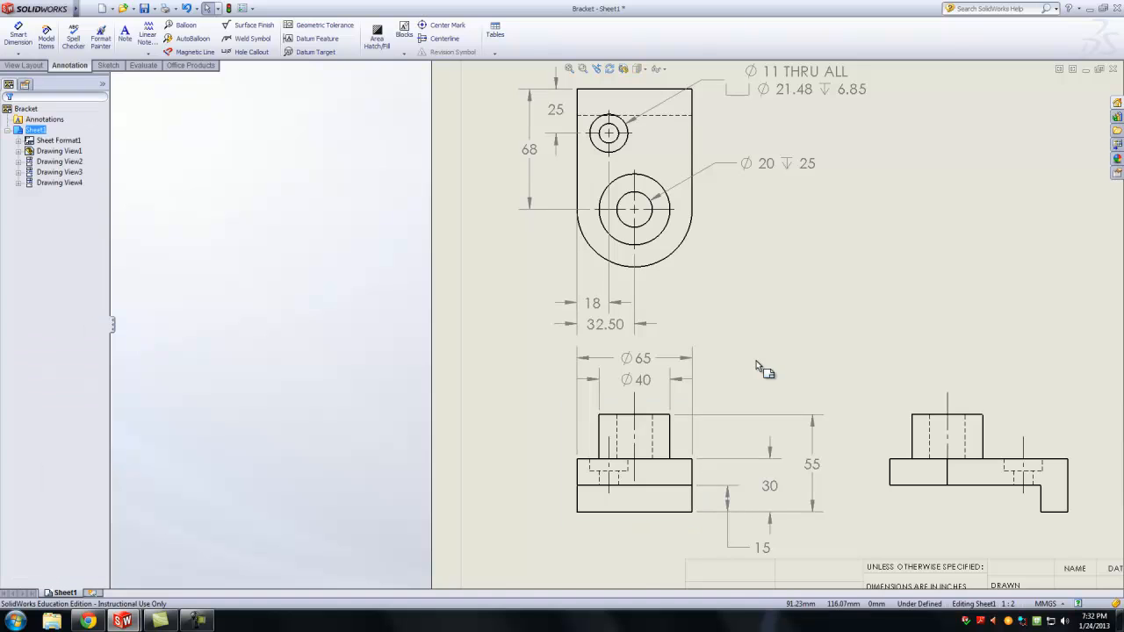
Shift the side view farther right, away from the front view's height dimensions.
key(f)
drag(810, 376, 833, 376)
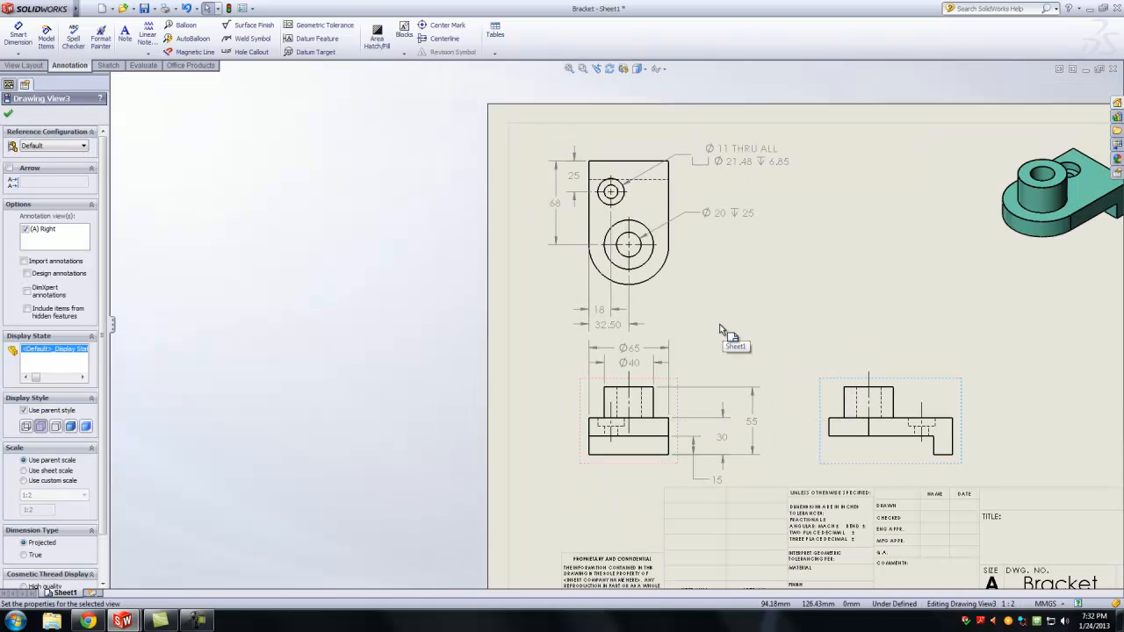
scroll(729, 325, down, 2)
key(Escape)
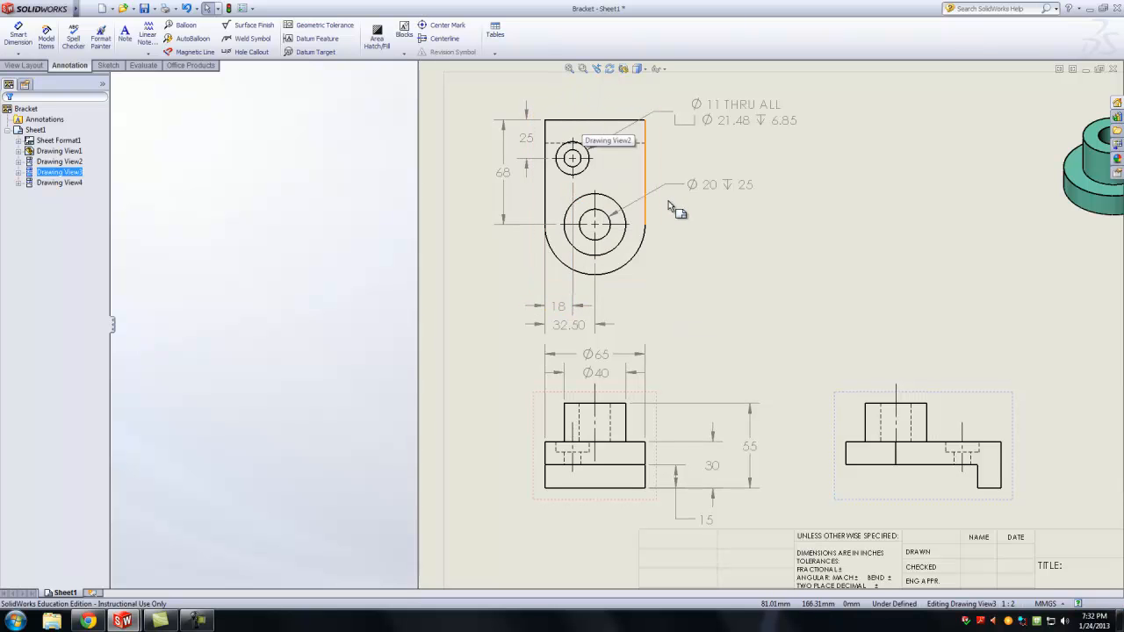
Delete the horizontal dimension between the top view's left edge and the boss hole's center.
scroll(674, 211, up, 2)
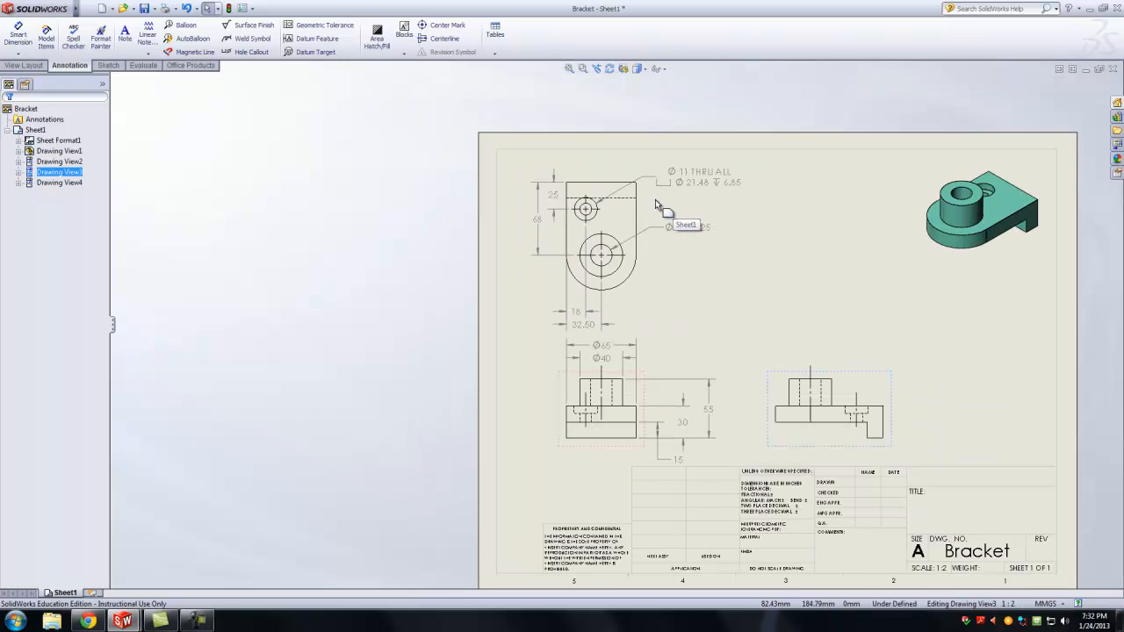
scroll(655, 199, down, 5)
scroll(644, 319, down, 2)
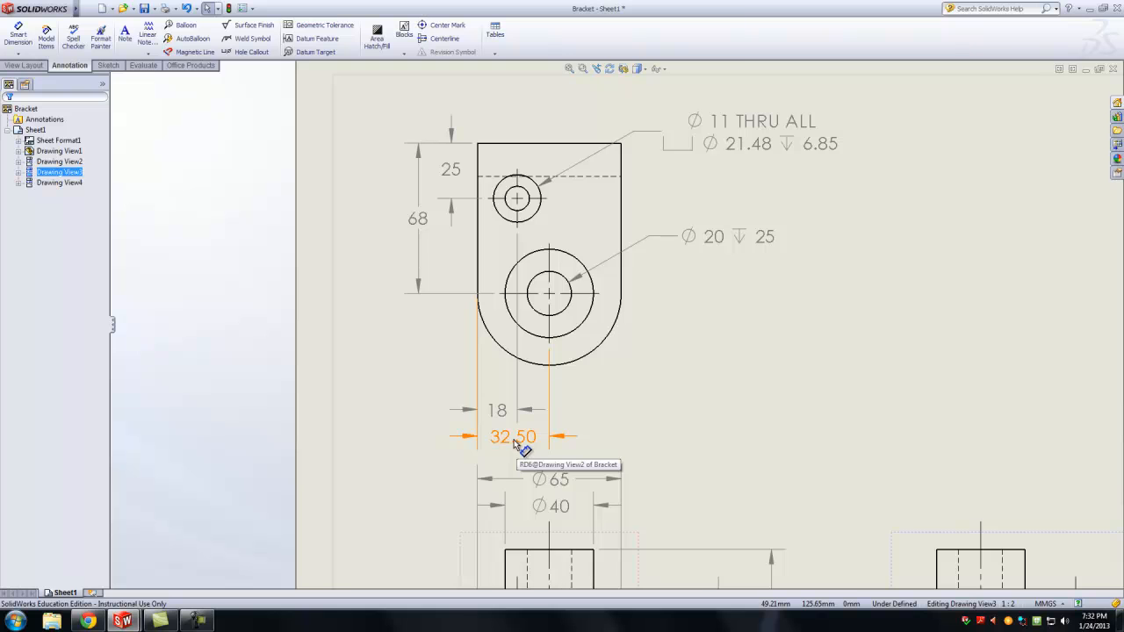
scroll(516, 443, up, 1)
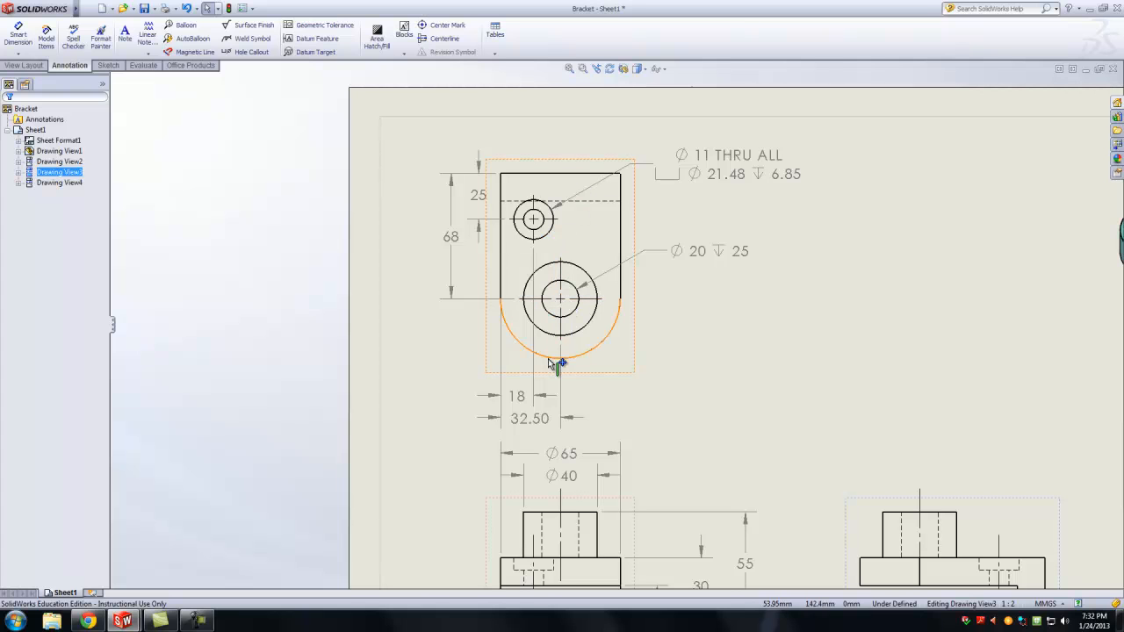
click(536, 420)
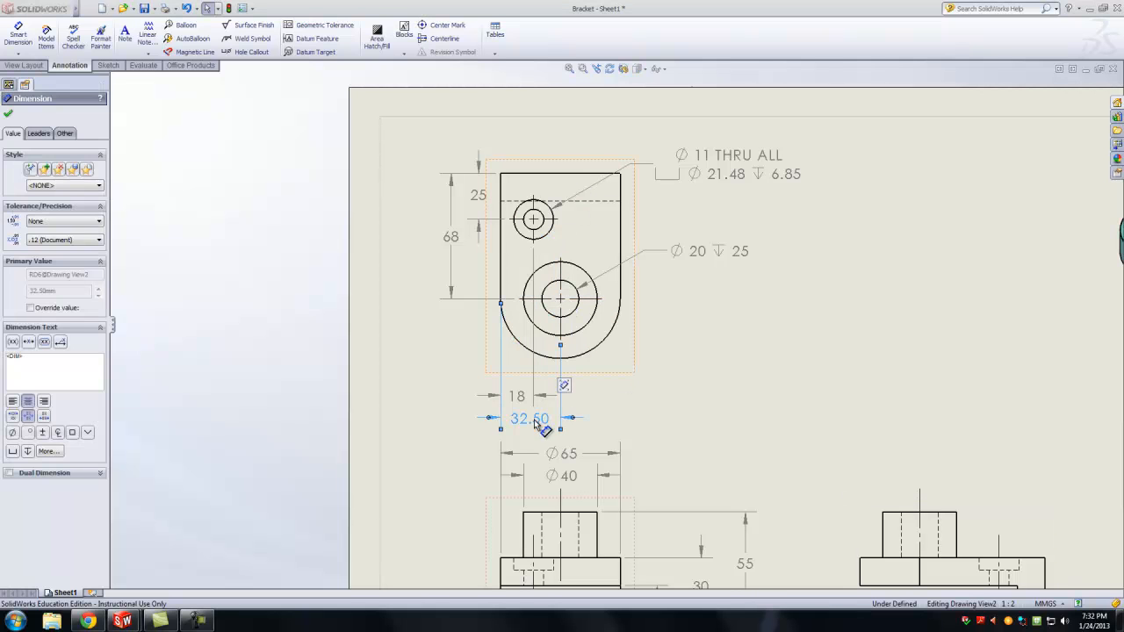
key(Delete)
scroll(589, 260, down, 1)
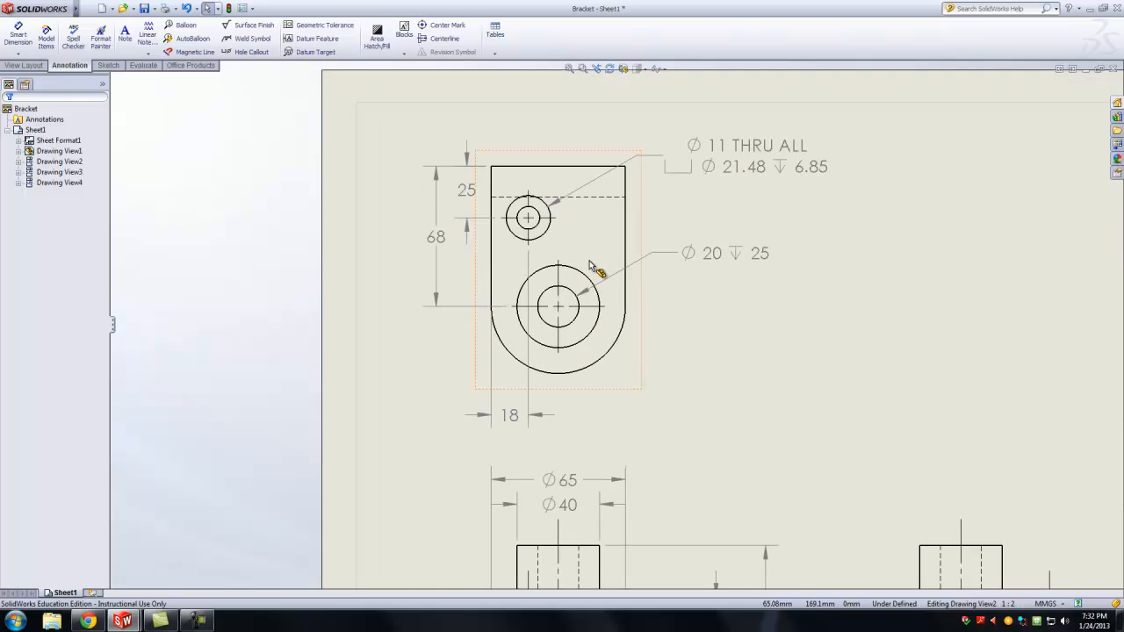
Sketch a vertical construction line about 131 mm long through the boss hole's center, extending past both ends of the top view.
click(25, 67)
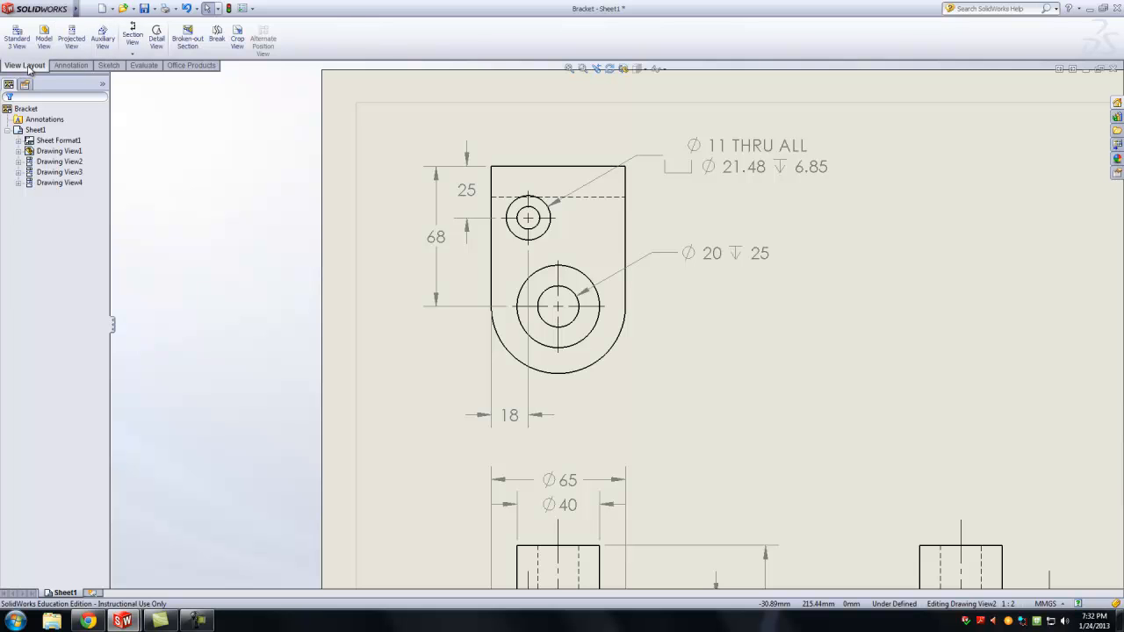
click(109, 66)
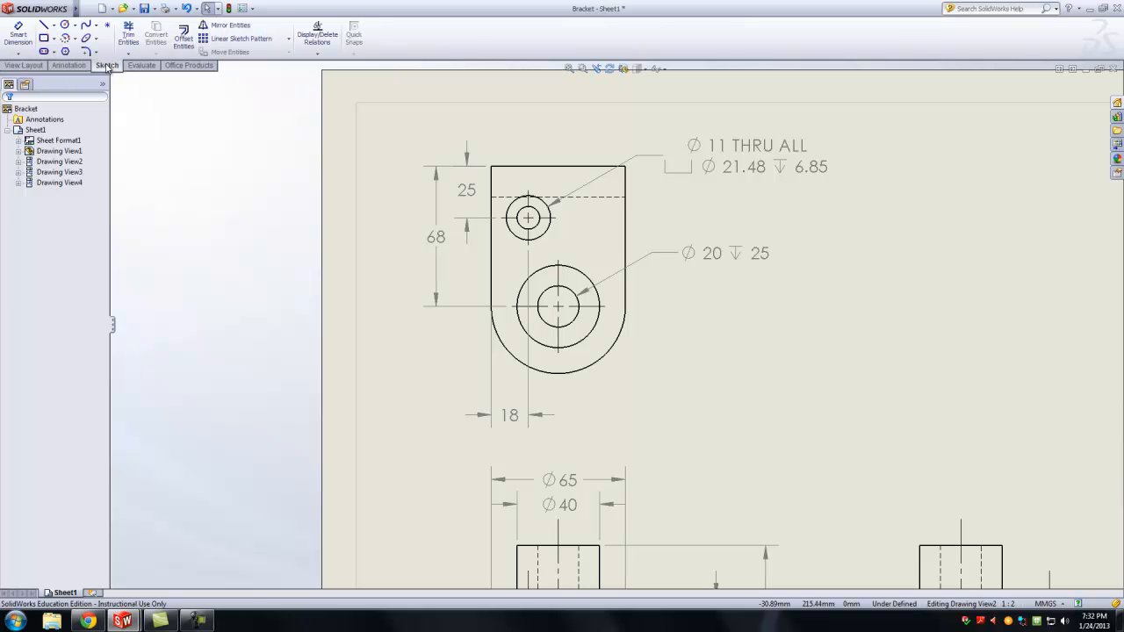
click(43, 26)
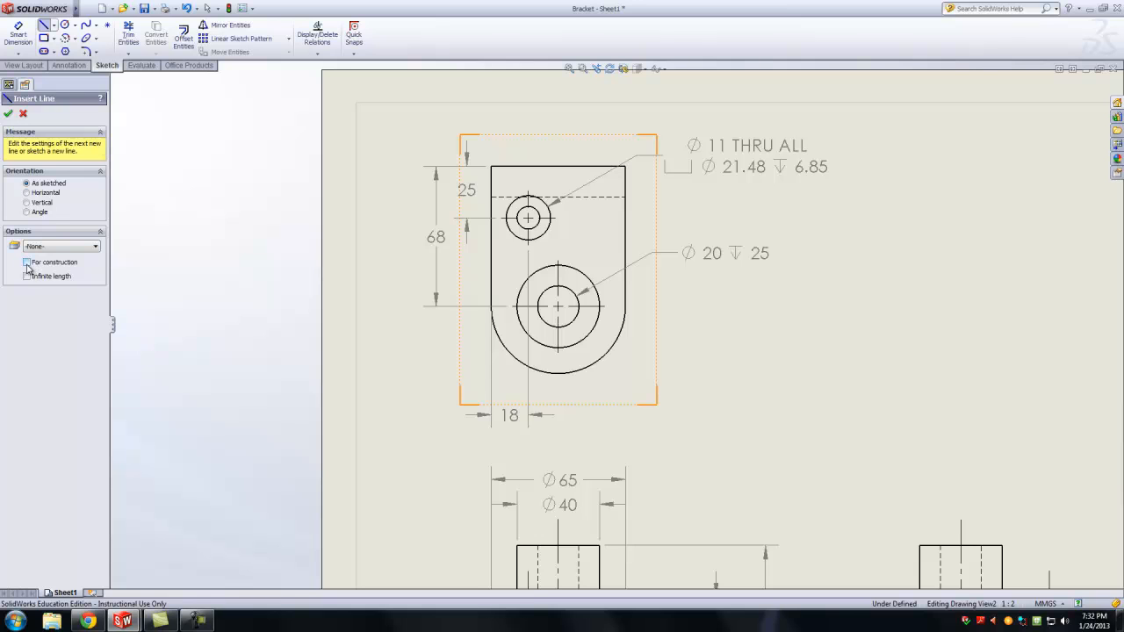
click(557, 165)
click(558, 165)
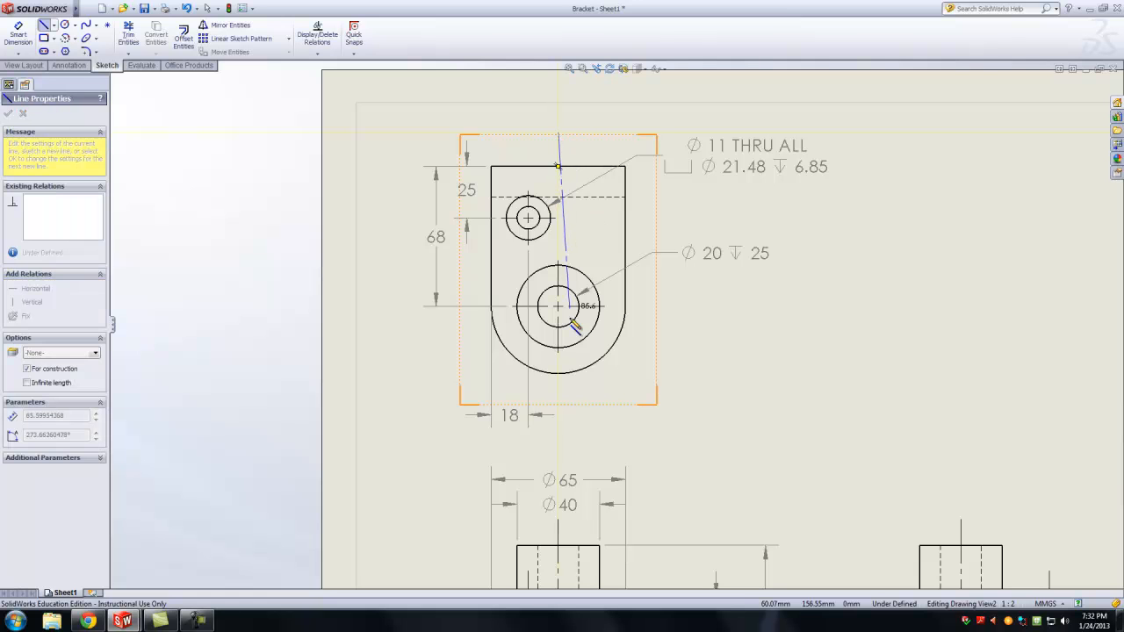
click(558, 404)
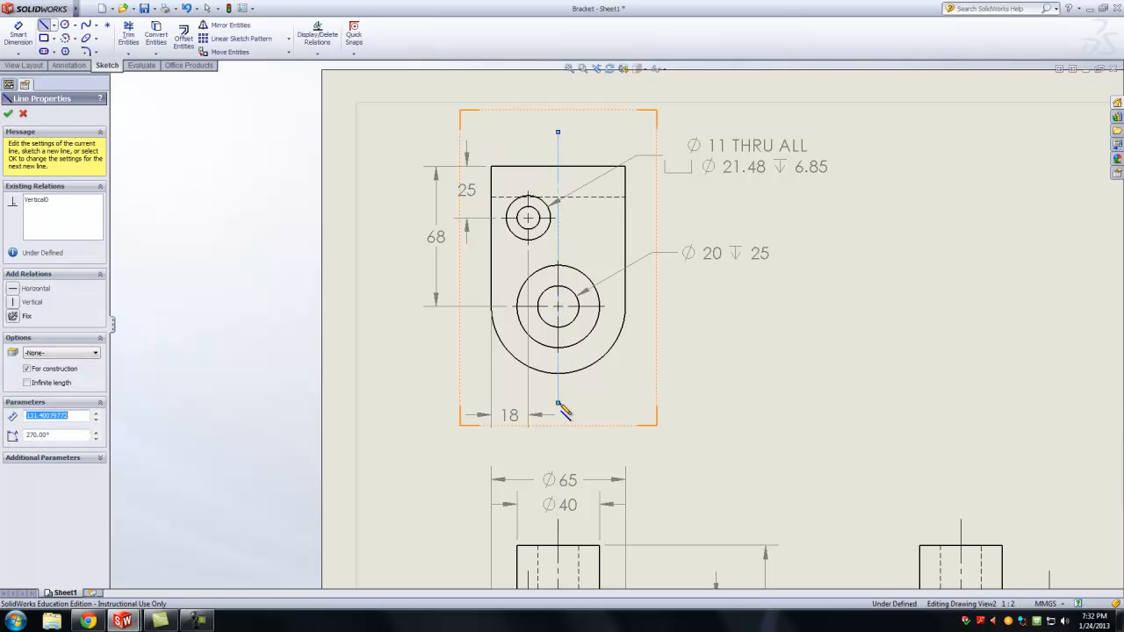
key(Escape)
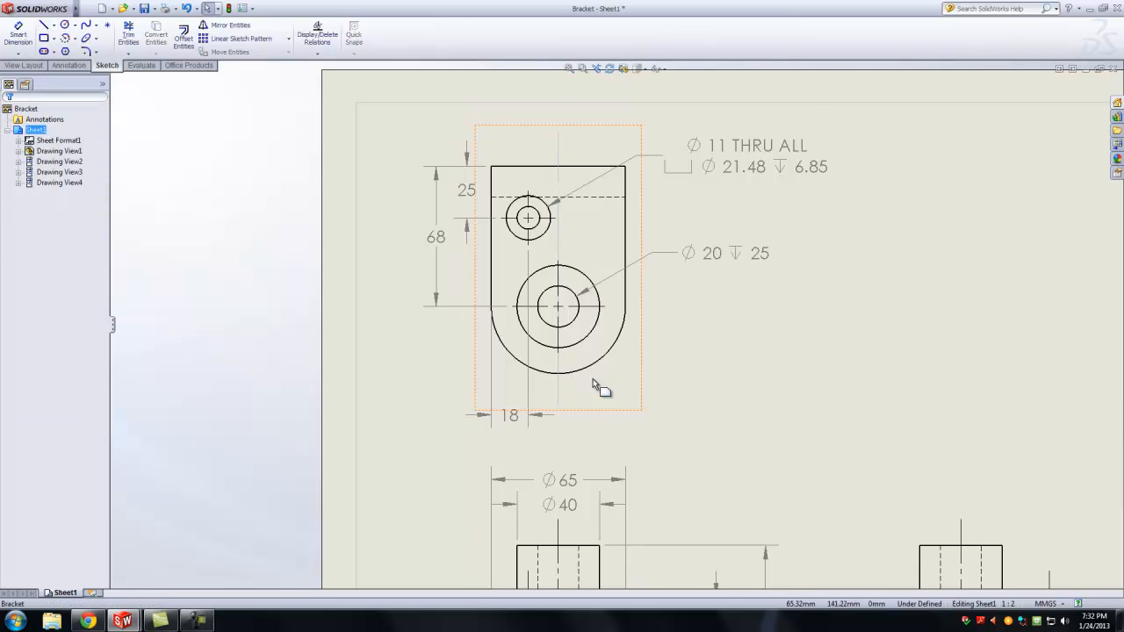
Place a note without a leader below the top view, just right of the construction line's lower end.
scroll(576, 414, down, 2)
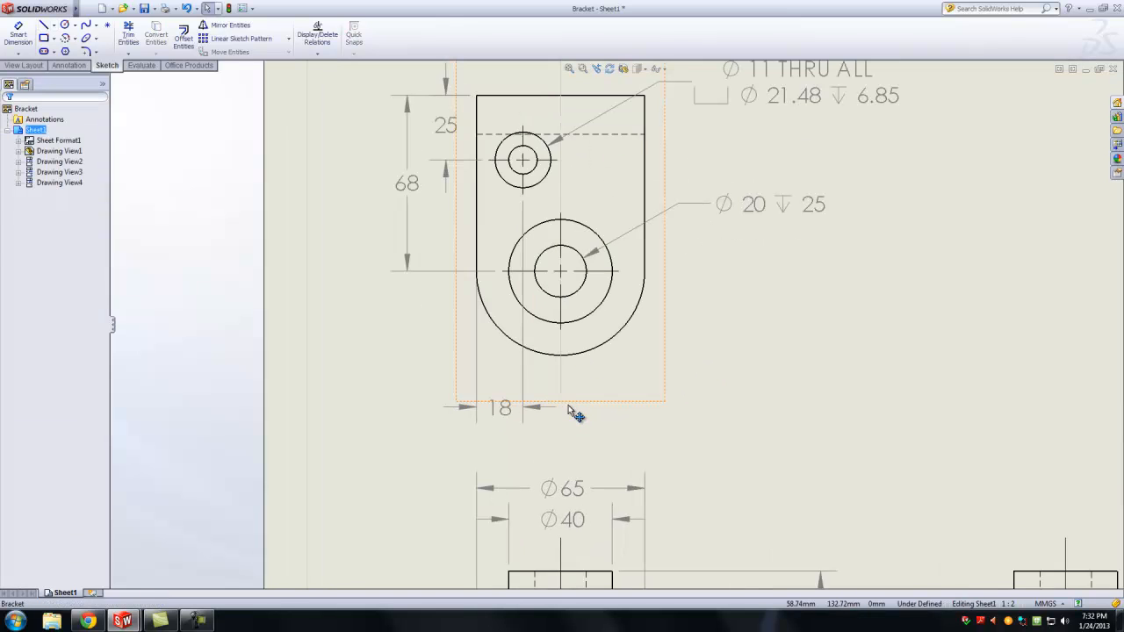
click(69, 66)
click(128, 45)
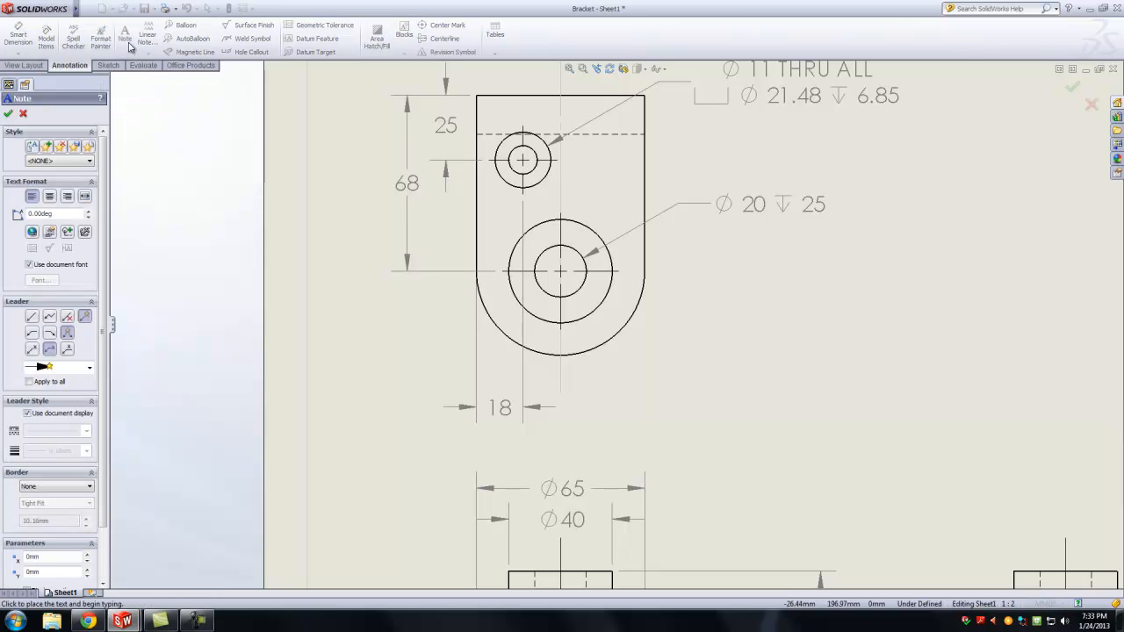
click(580, 387)
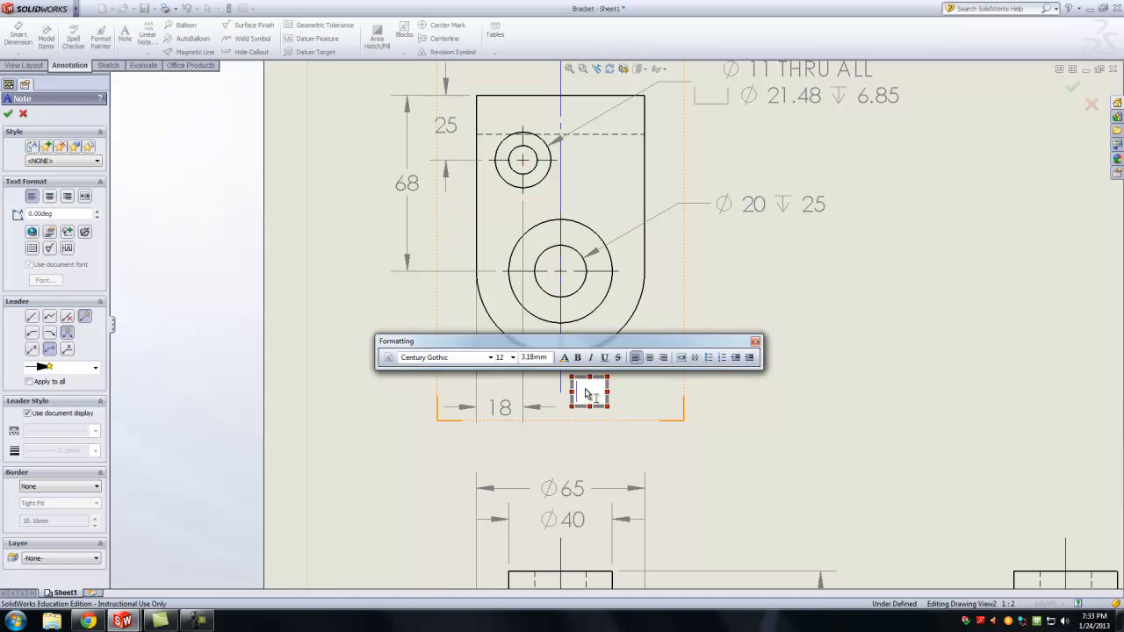
Insert the CenterLine symbol from the Modifying Symbols library into the note and finish it.
click(68, 233)
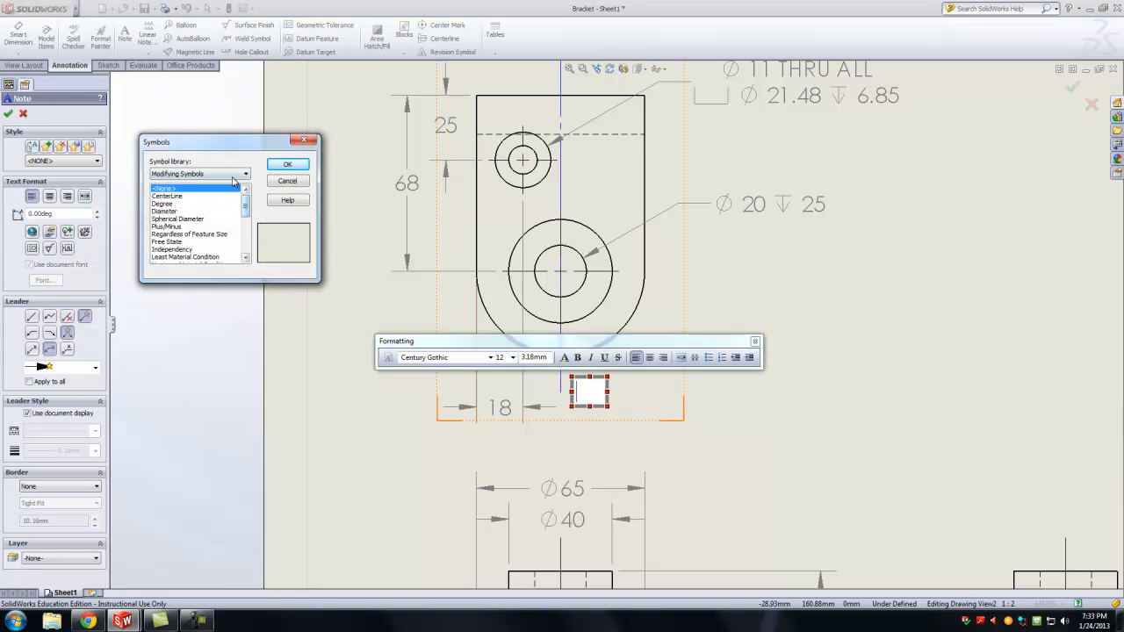
scroll(243, 207, down, 5)
scroll(228, 202, up, 5)
click(242, 176)
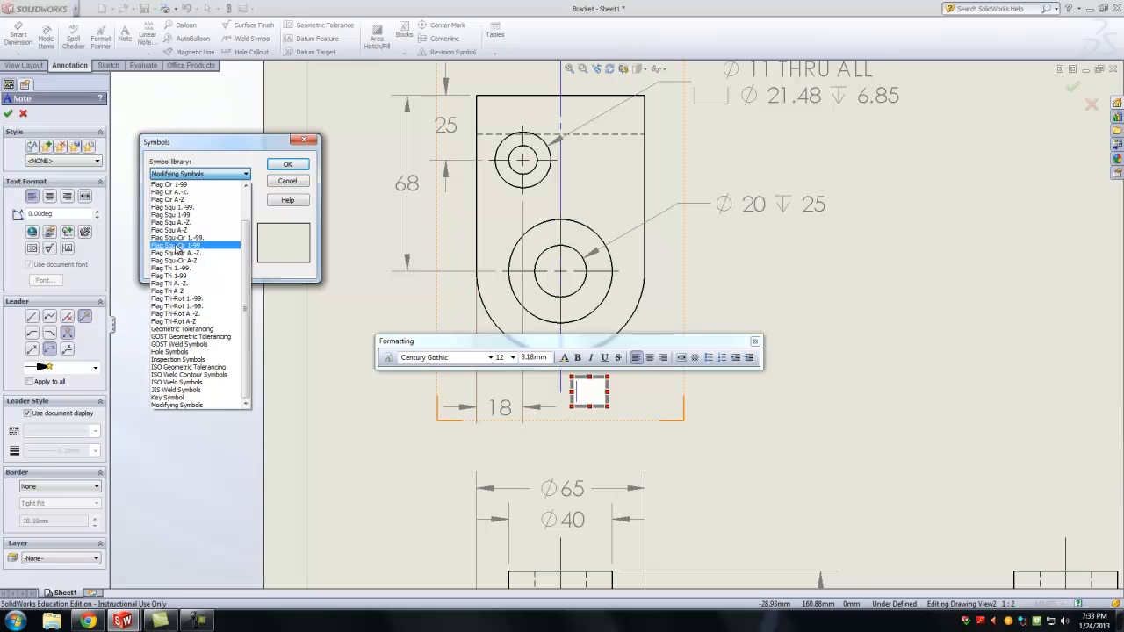
click(211, 162)
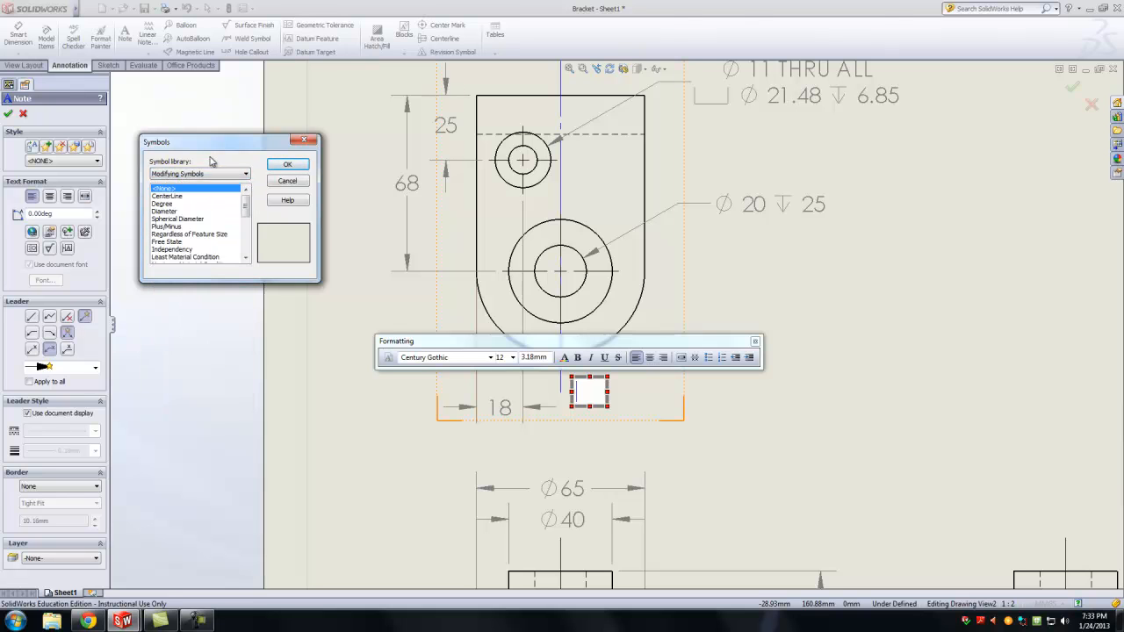
click(176, 196)
click(286, 167)
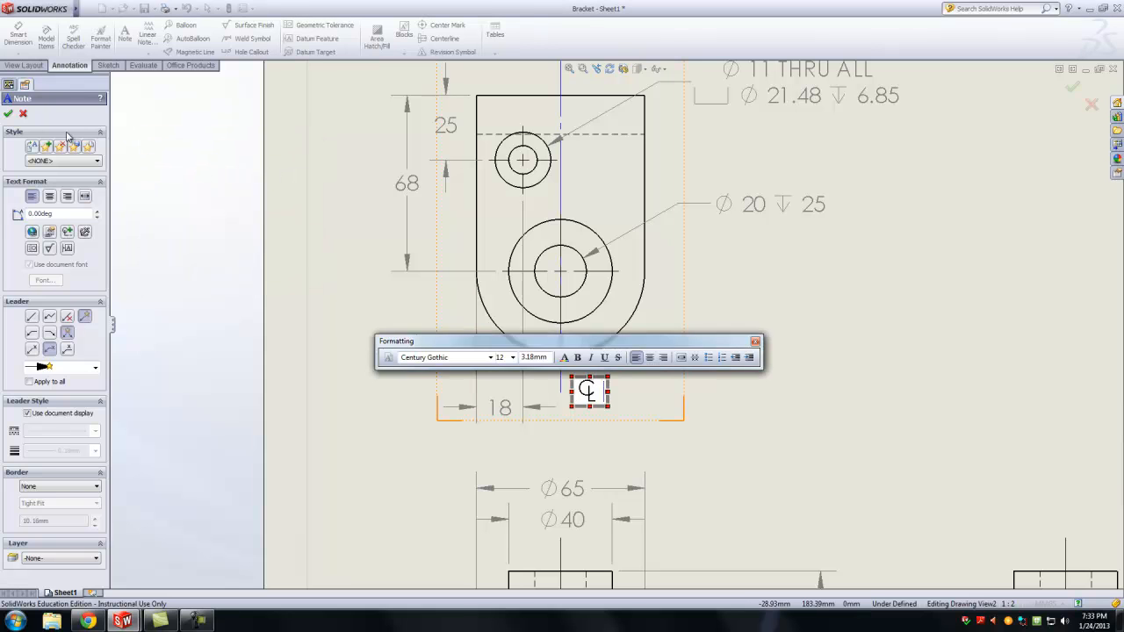
click(10, 115)
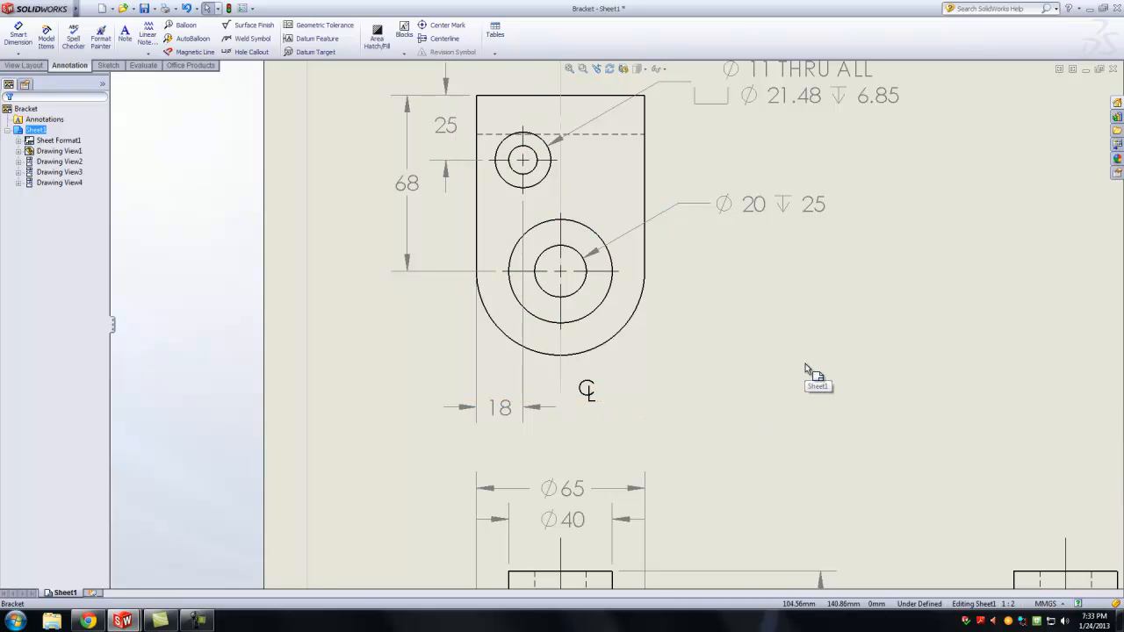
key(z)
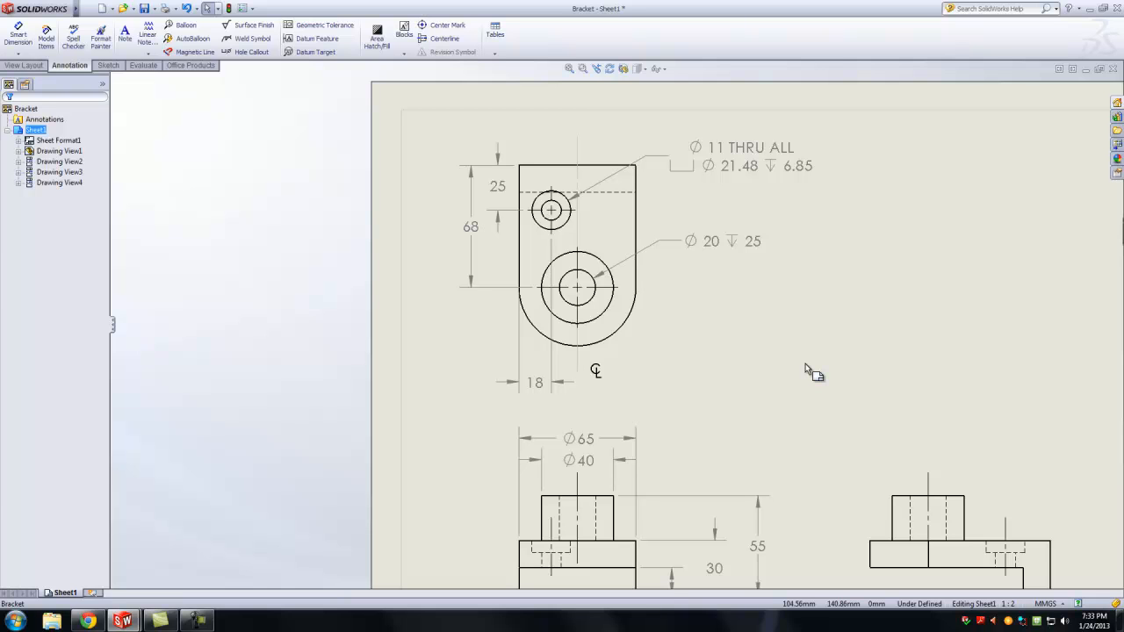
Dimension the width of the downward leg in the side view and place the dimension close below the view.
scroll(802, 400, up, 5)
scroll(778, 409, down, 4)
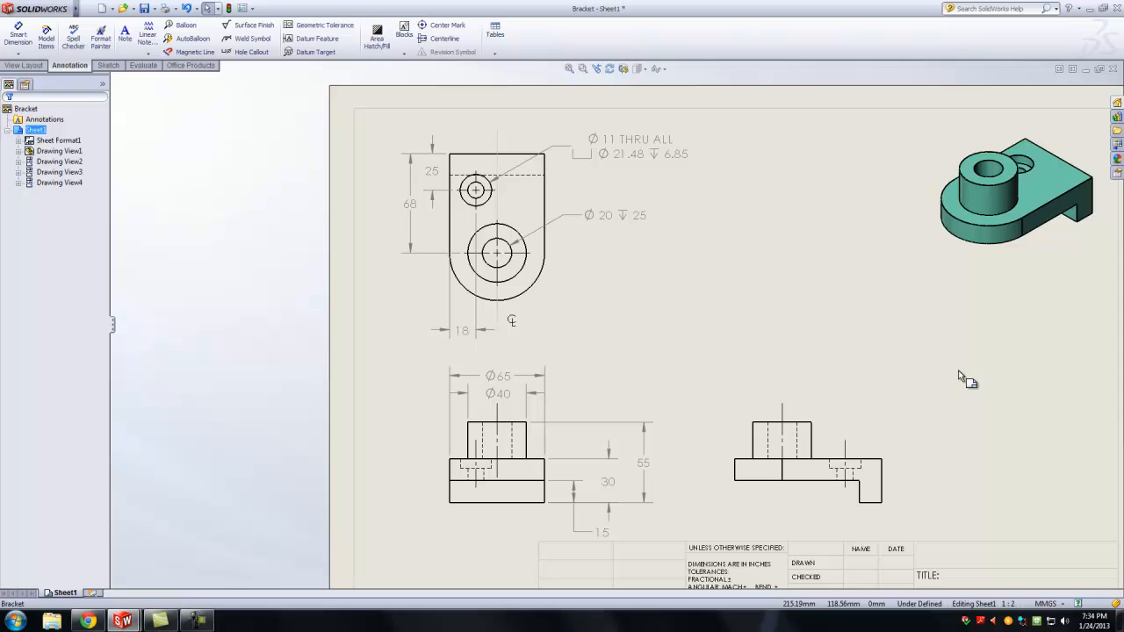
scroll(708, 348, down, 1)
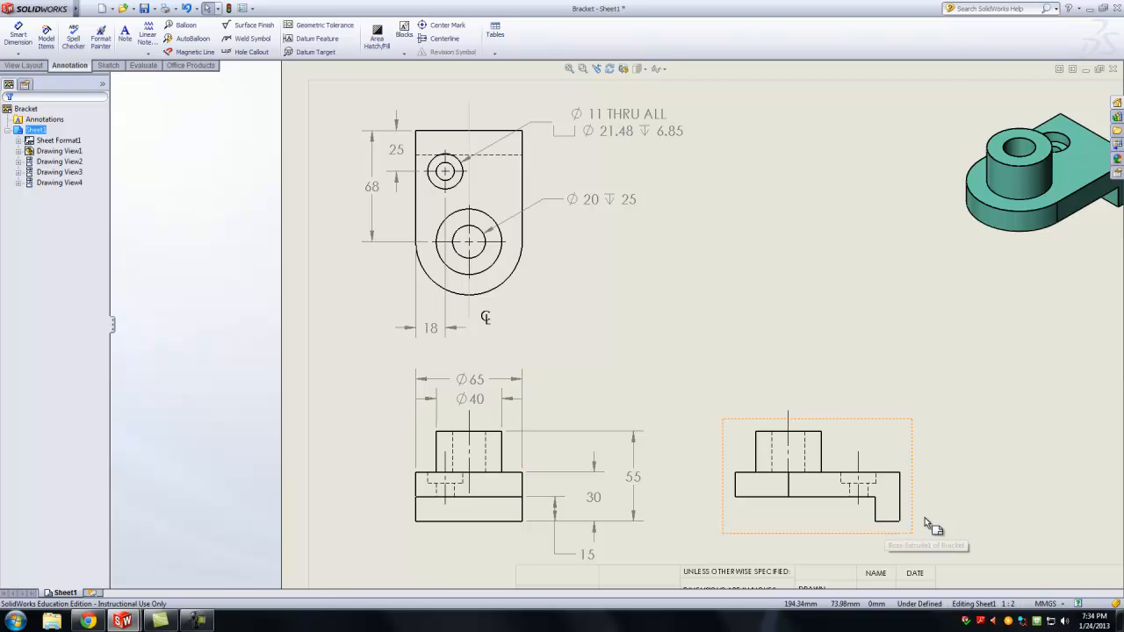
scroll(956, 534, down, 5)
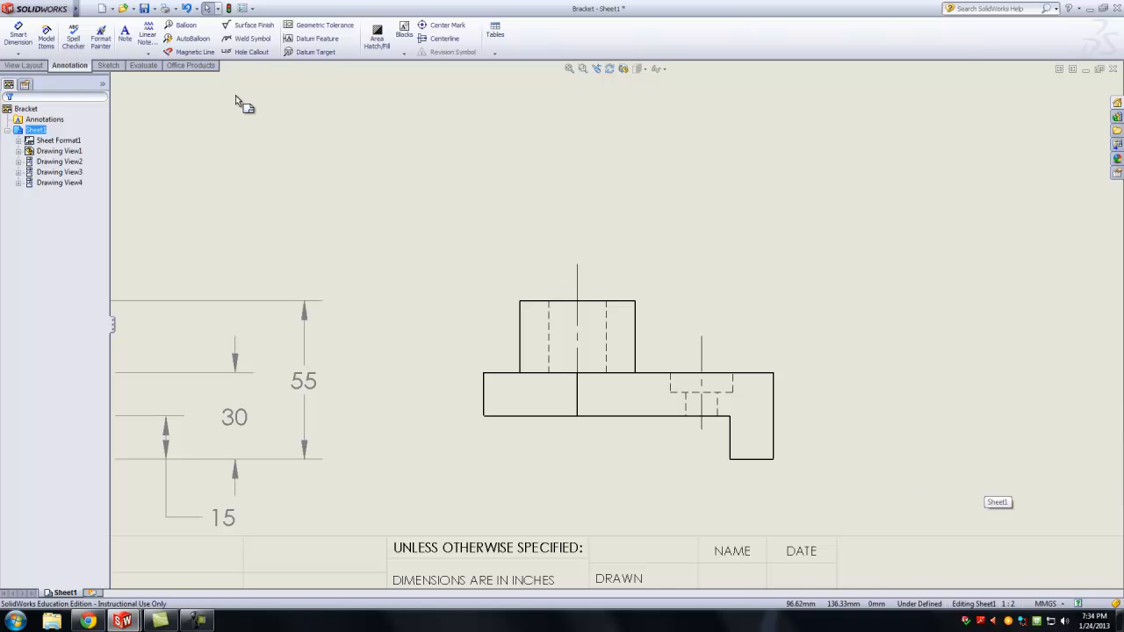
click(18, 35)
click(749, 459)
click(752, 467)
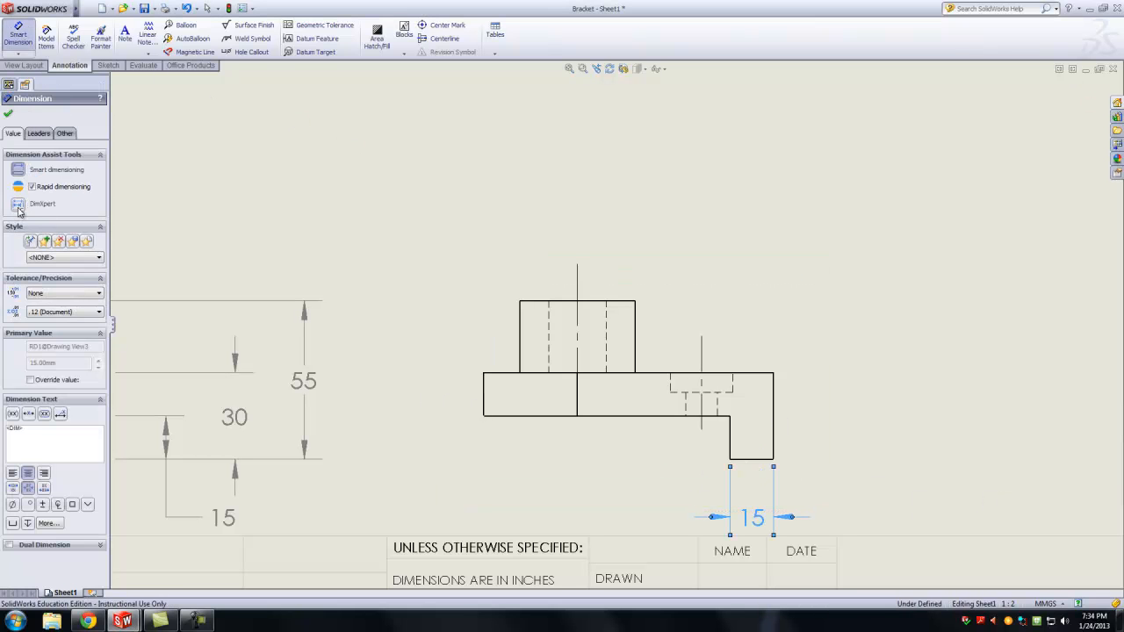
key(Escape)
drag(755, 519, 755, 502)
click(860, 493)
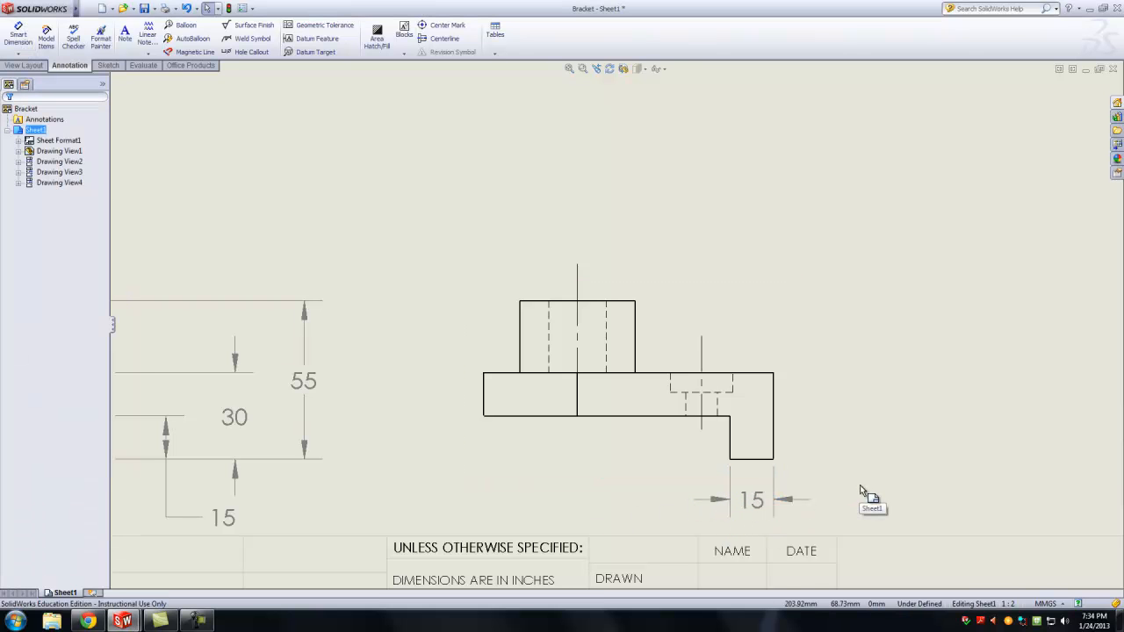
Review the whole drawing sheet, including the title block and the front view's dimension layout.
key(f)
scroll(538, 244, down, 5)
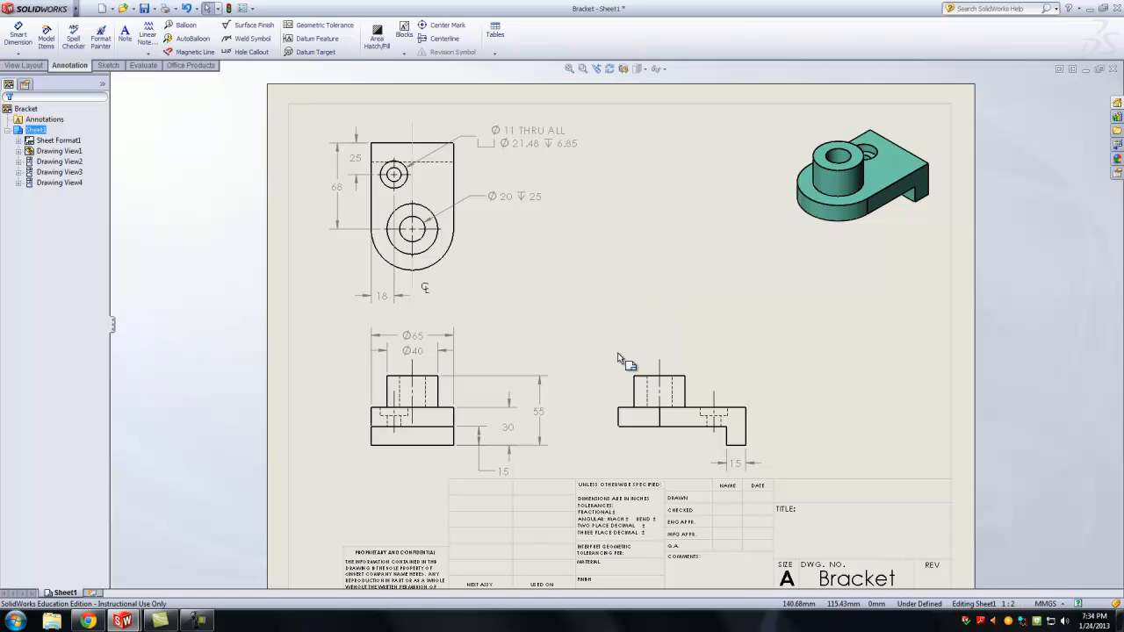
scroll(588, 457, down, 1)
scroll(583, 439, up, 1)
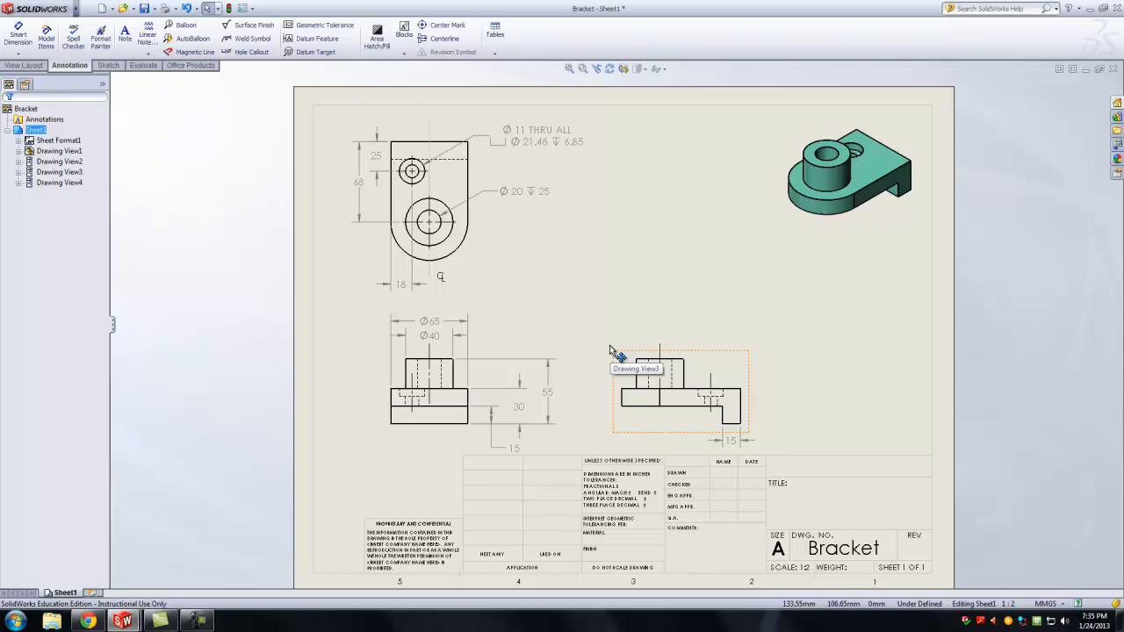
scroll(615, 474, down, 3)
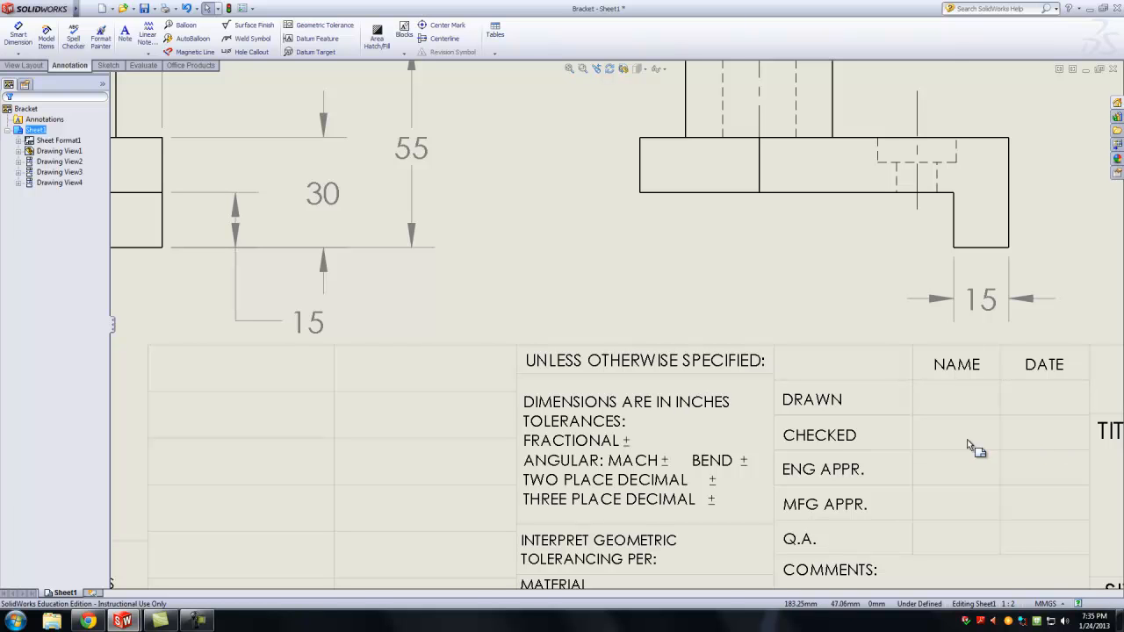
key(f)
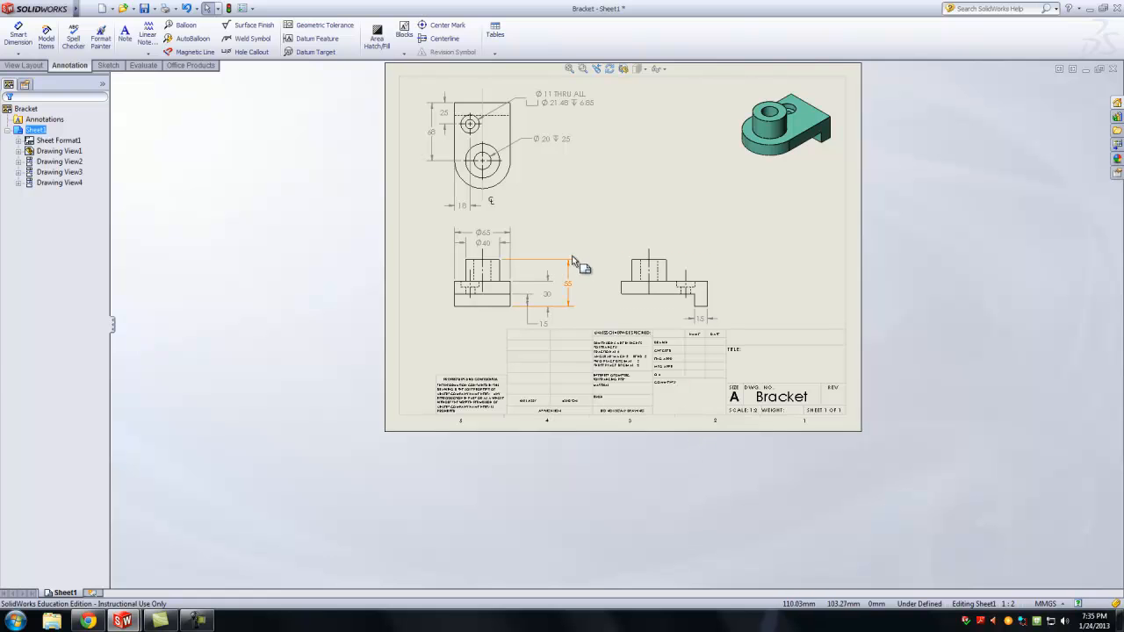
scroll(534, 282, up, 2)
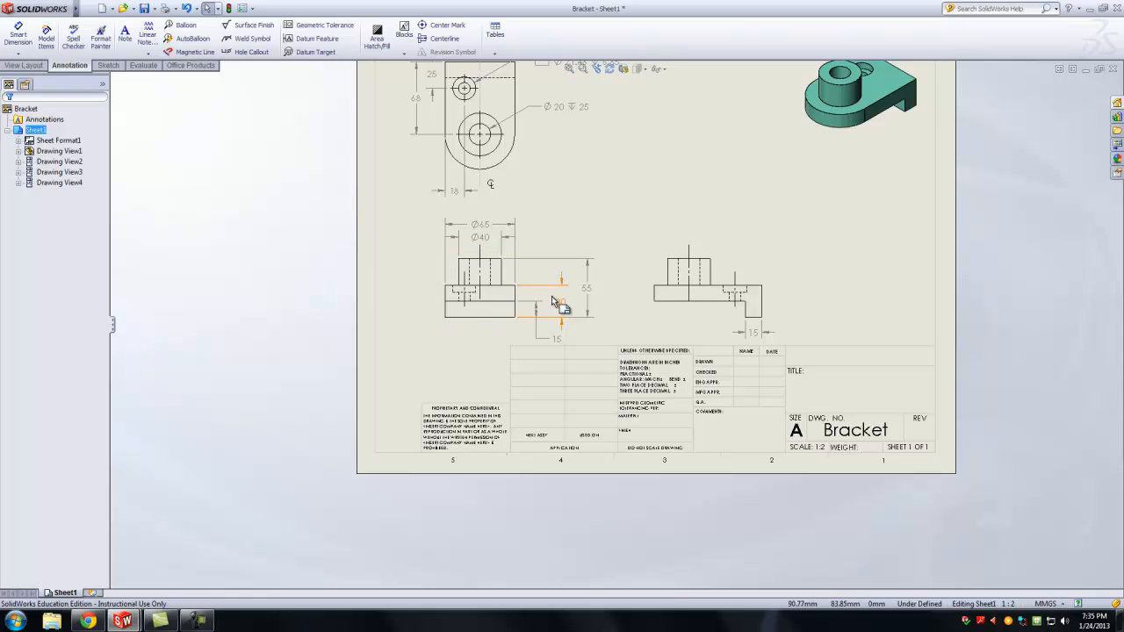
scroll(521, 316, down, 2)
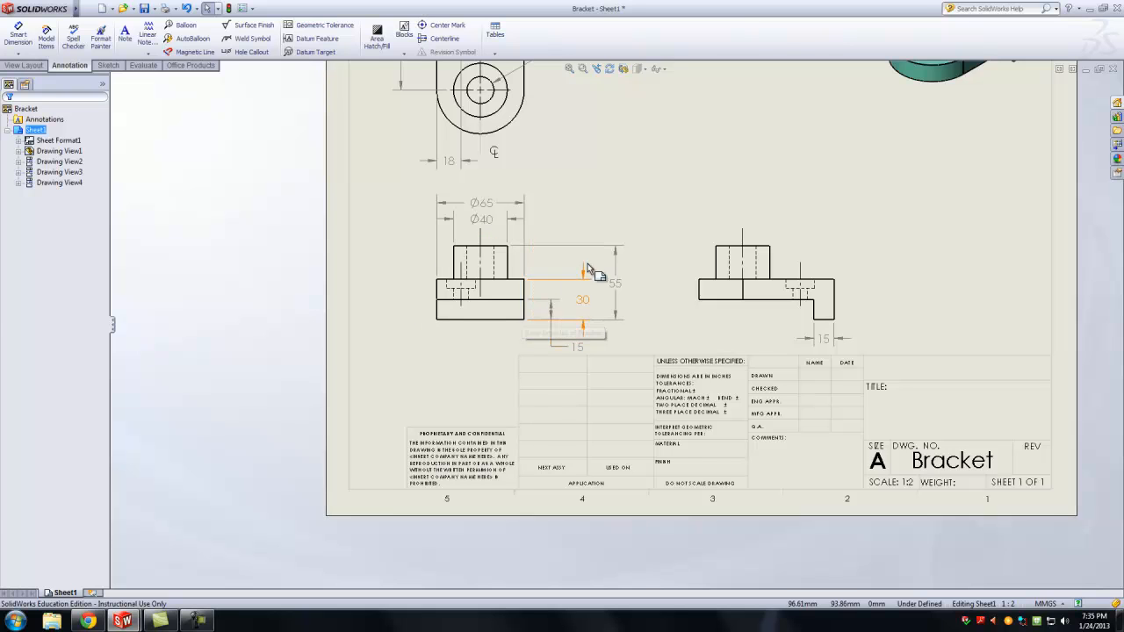
Delete the front view's three vertical height dimensions.
scroll(586, 268, down, 1)
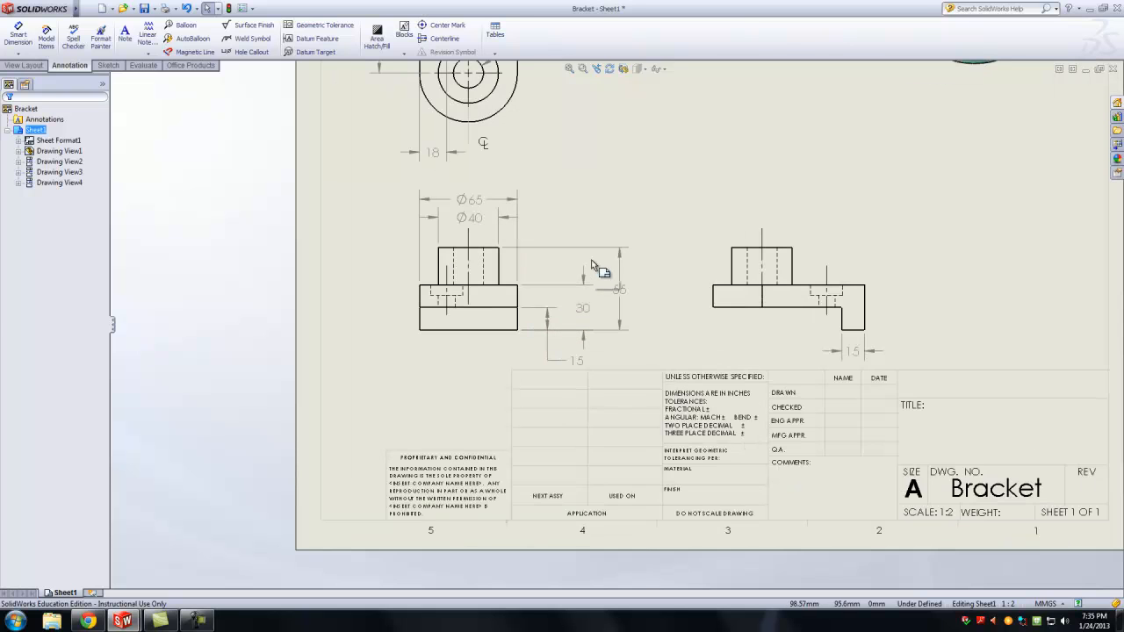
click(572, 360)
key(Delete)
drag(582, 307, 547, 312)
key(Delete)
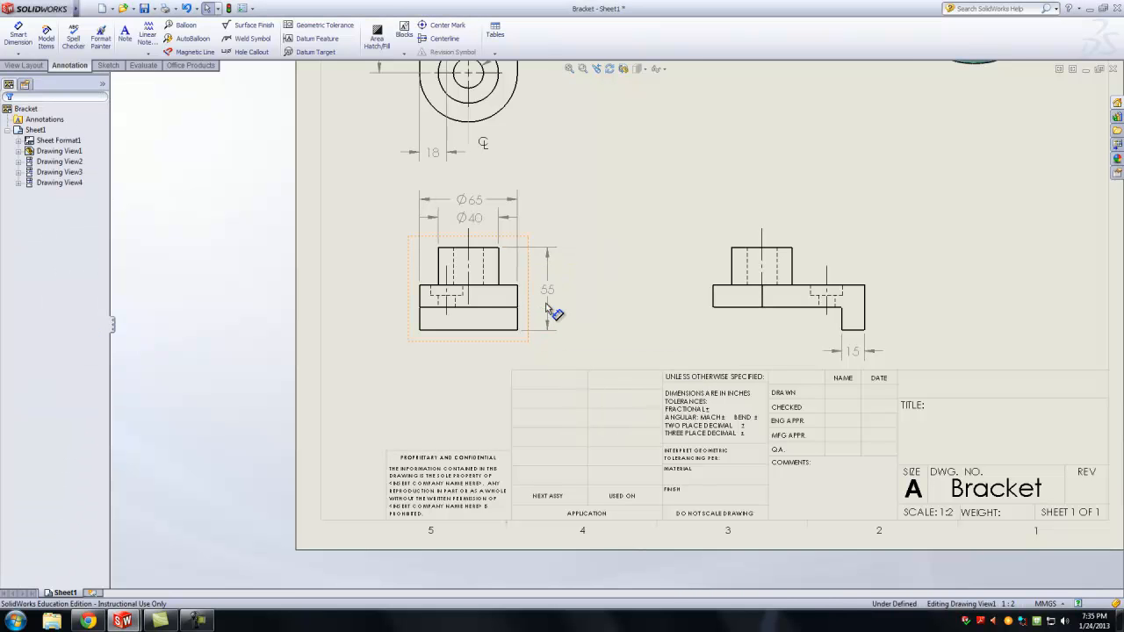
click(546, 285)
key(Delete)
Delete the two diameter dimensions above the front view.
click(473, 221)
key(Delete)
click(471, 204)
key(Delete)
click(595, 295)
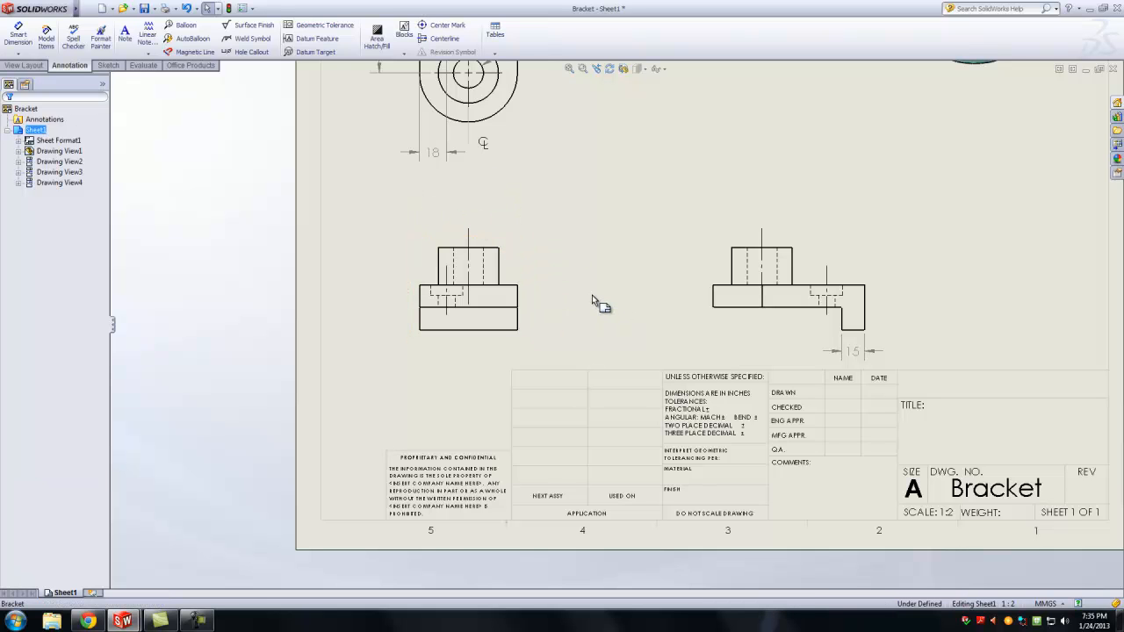
Place a vertical ordinate zero on the front view's bottom edge, with its text to the right of the view.
scroll(591, 295, up, 2)
scroll(564, 274, down, 1)
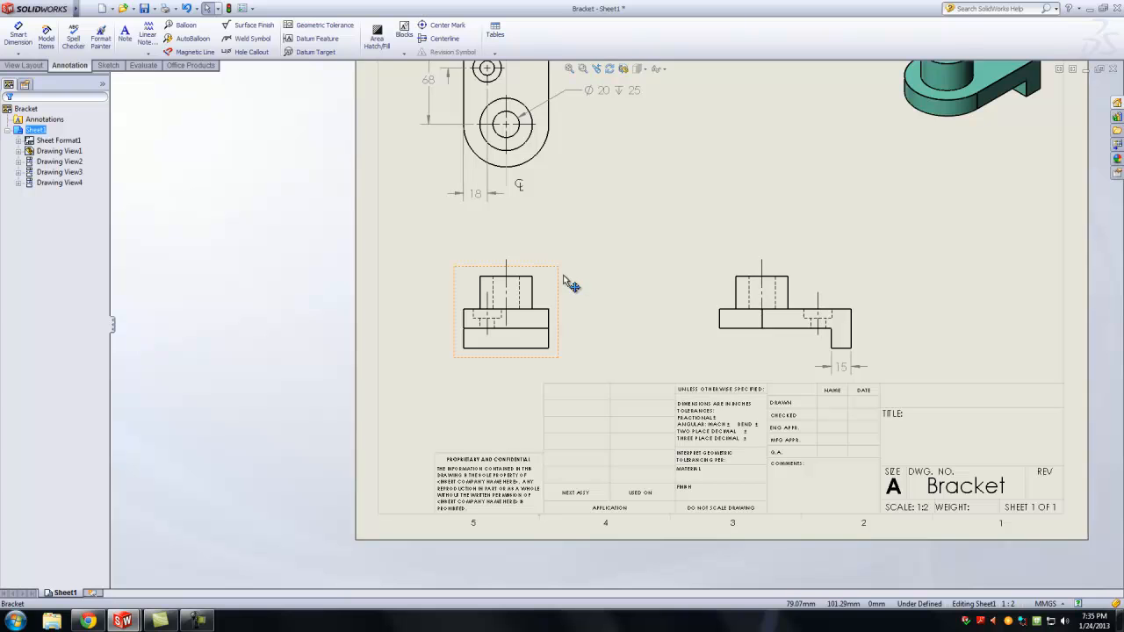
scroll(588, 294, down, 1)
scroll(590, 303, down, 1)
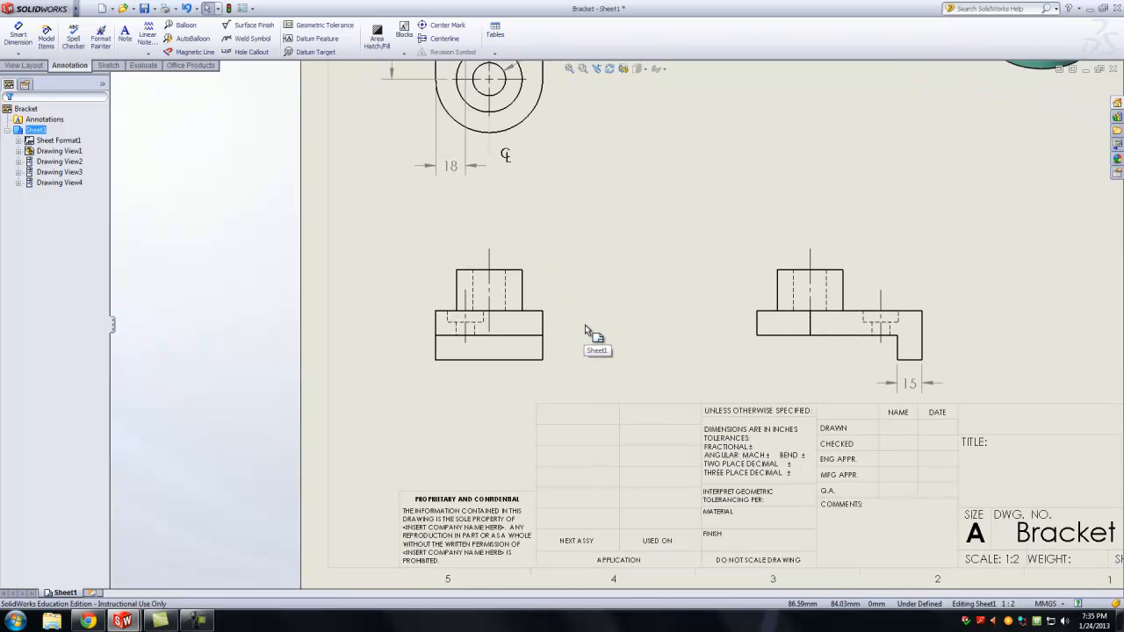
scroll(584, 326, down, 1)
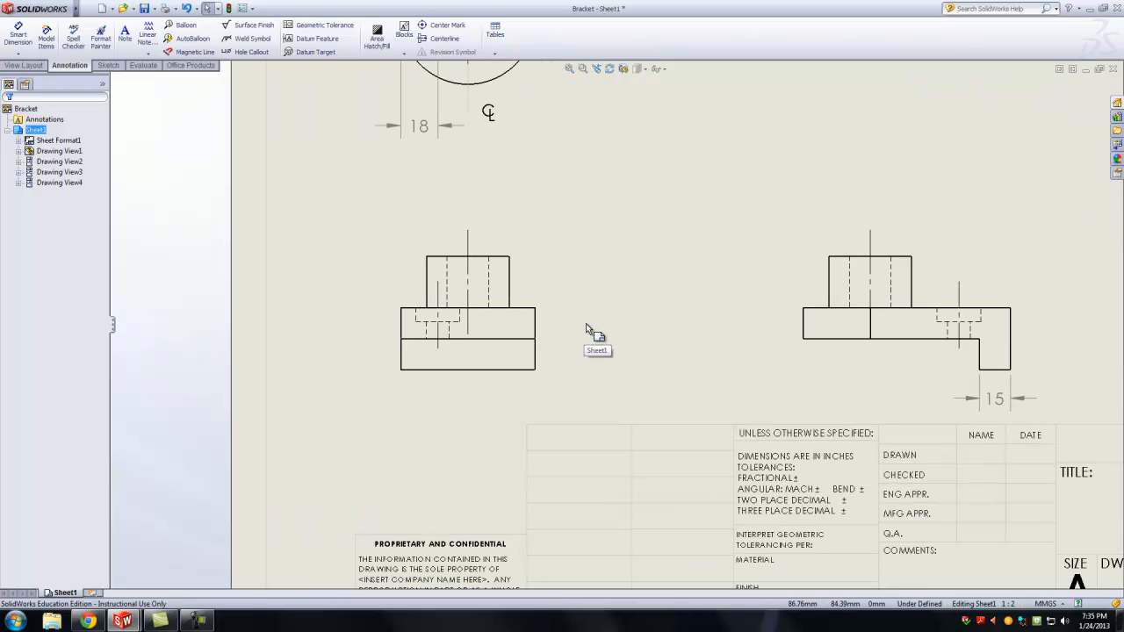
click(521, 371)
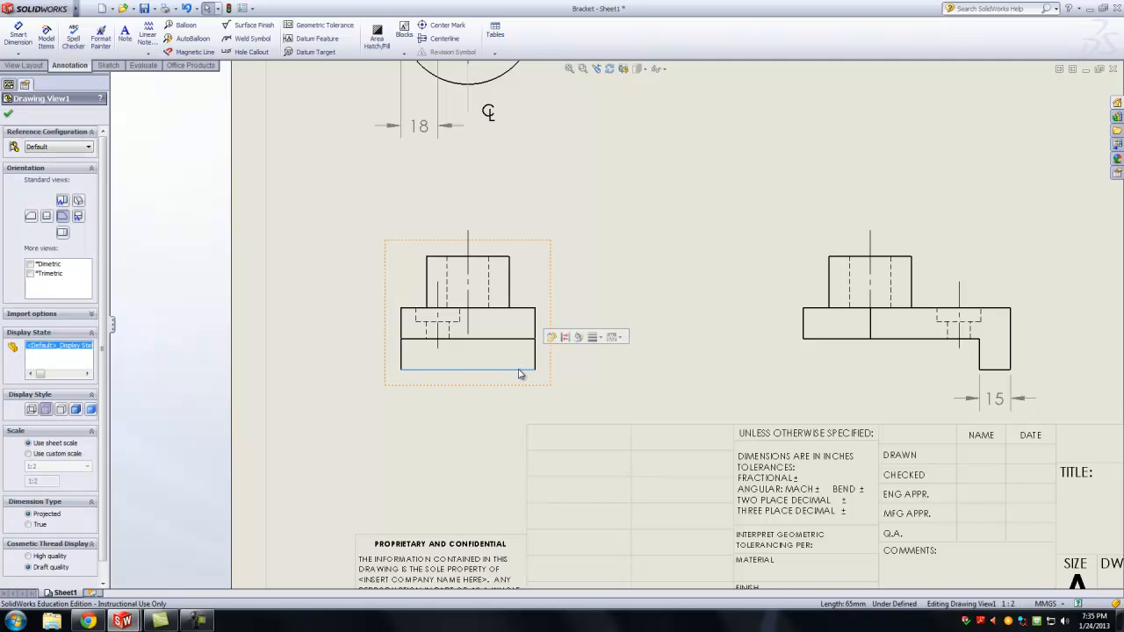
click(641, 278)
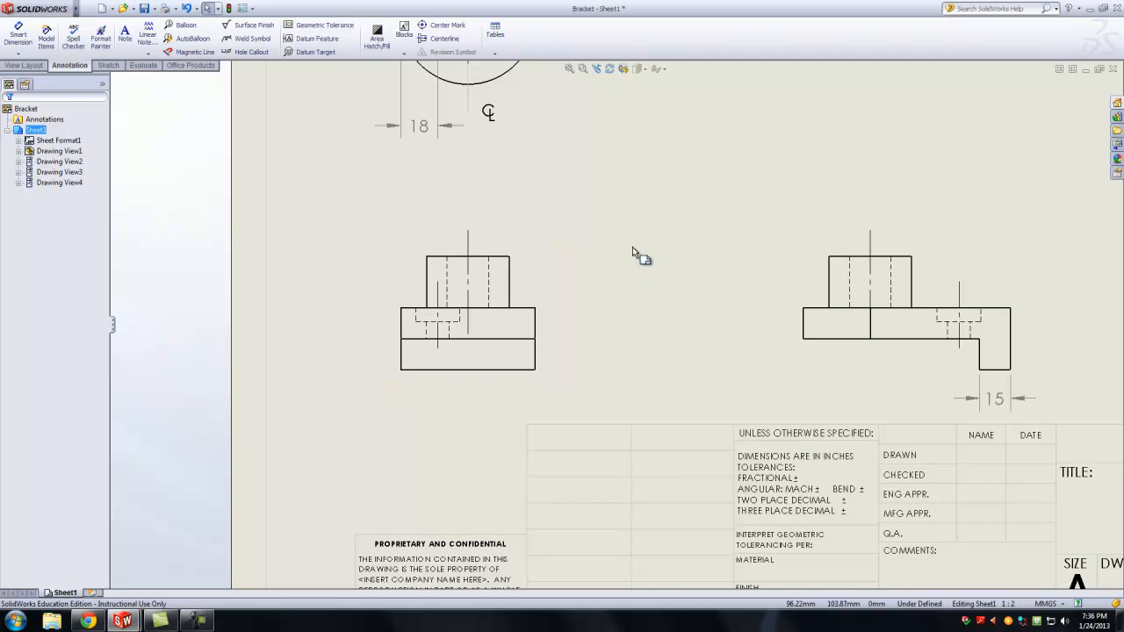
click(19, 54)
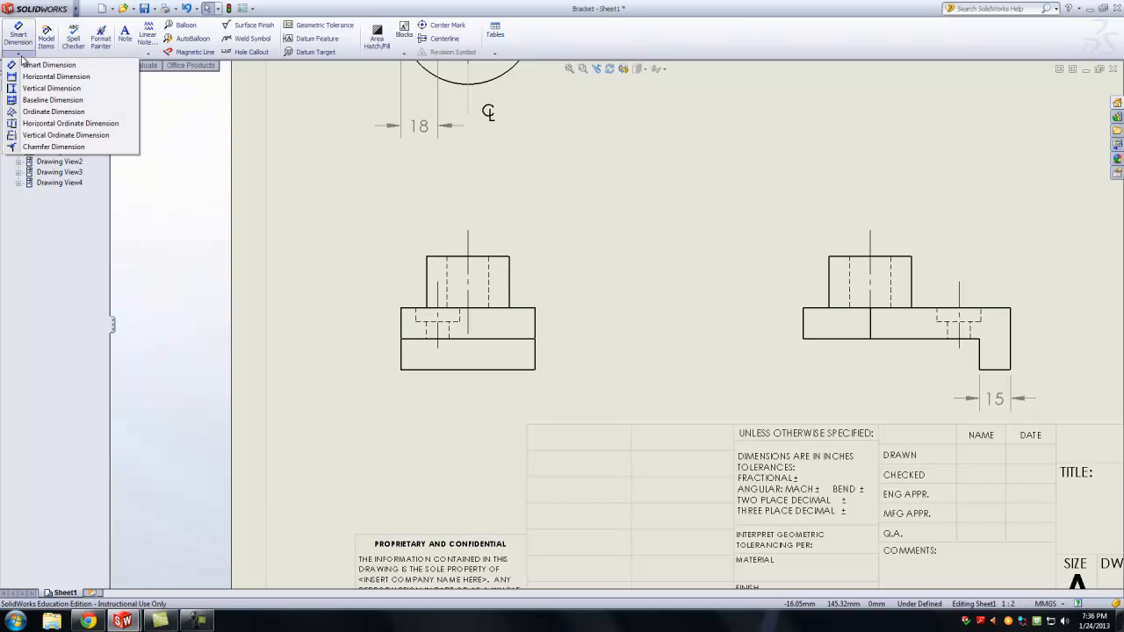
click(41, 141)
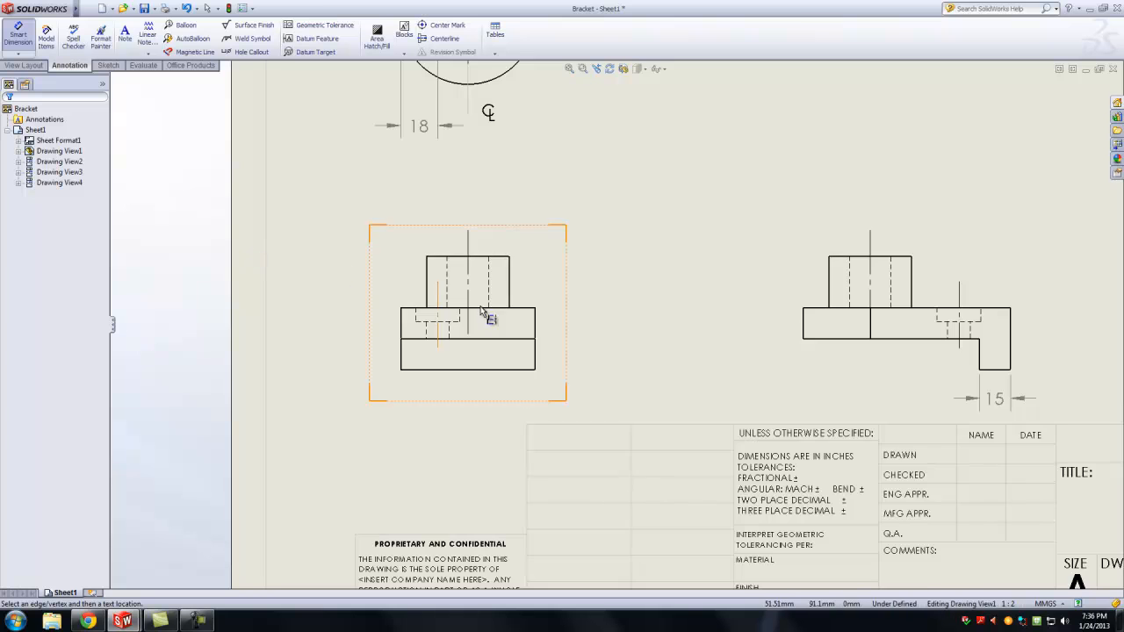
scroll(554, 367, down, 2)
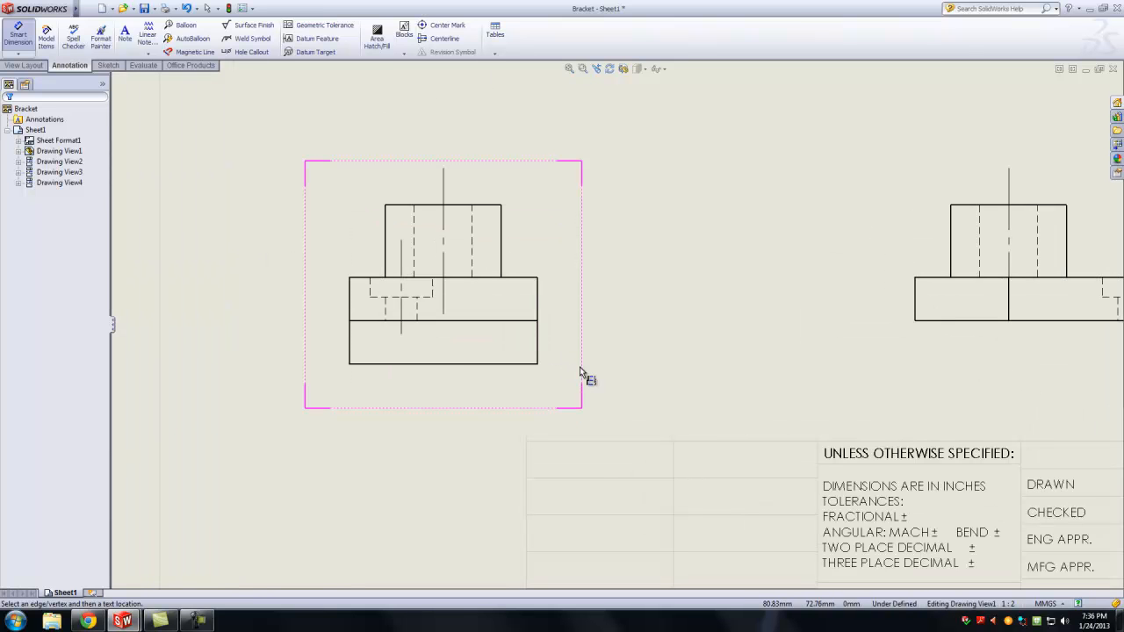
click(524, 364)
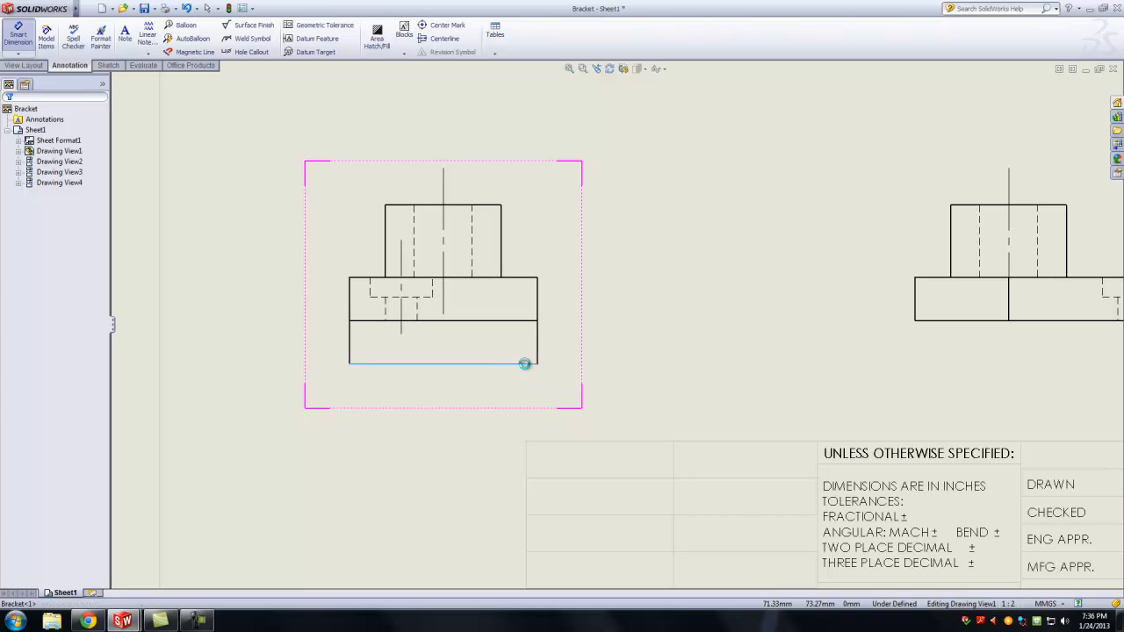
click(636, 365)
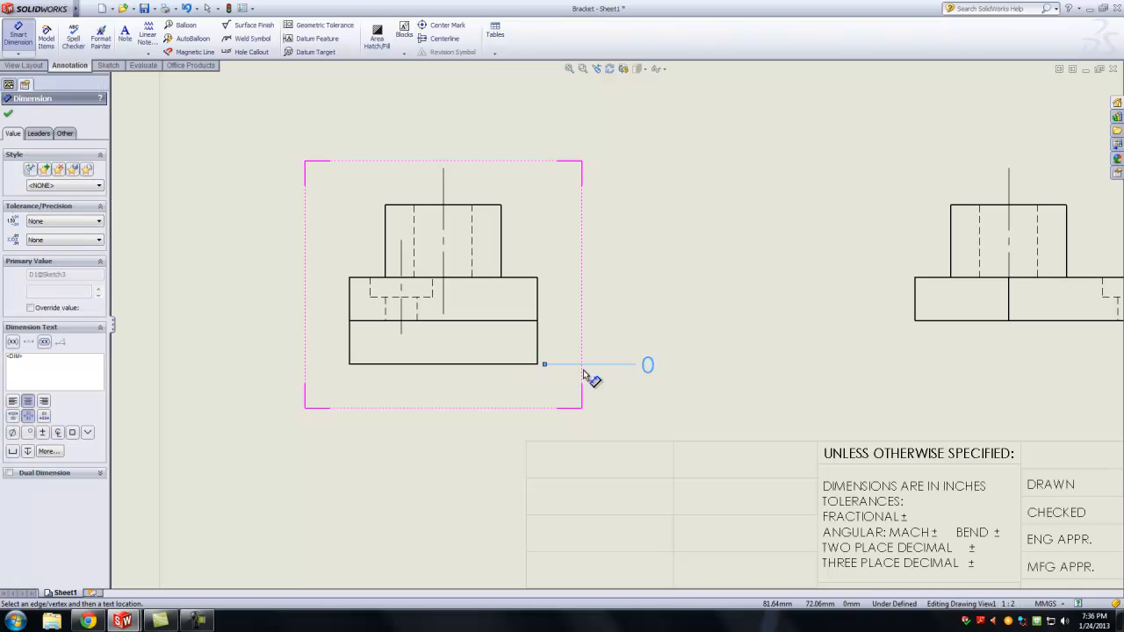
Add ordinate dimensions for the front view's middle horizontal edge, the base plate's top edge and the boss's top edge.
click(526, 322)
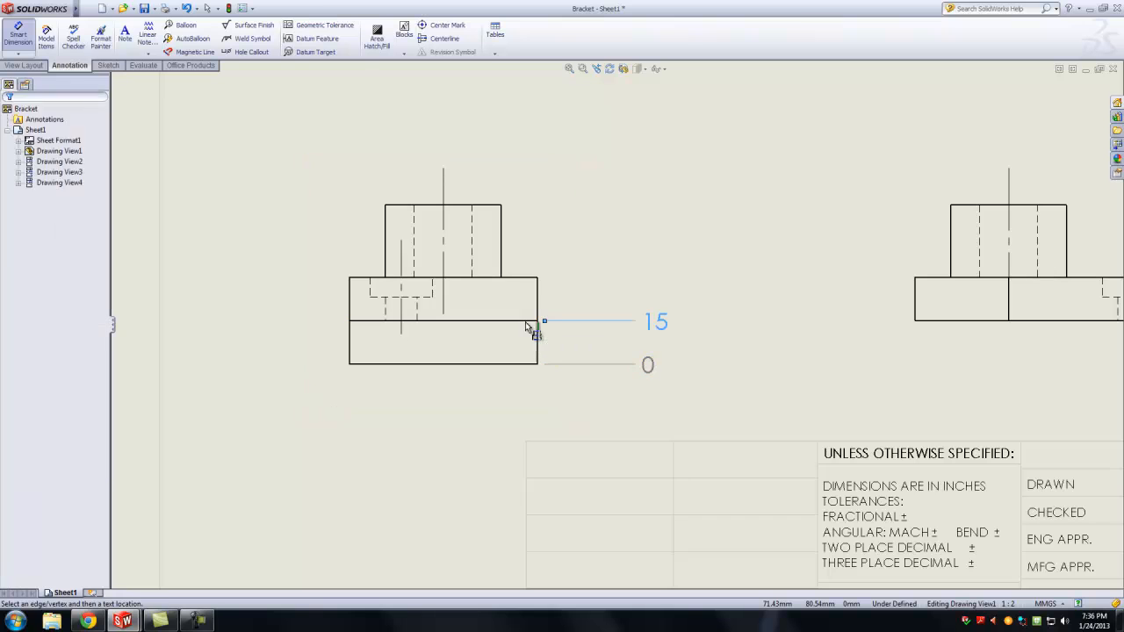
click(520, 278)
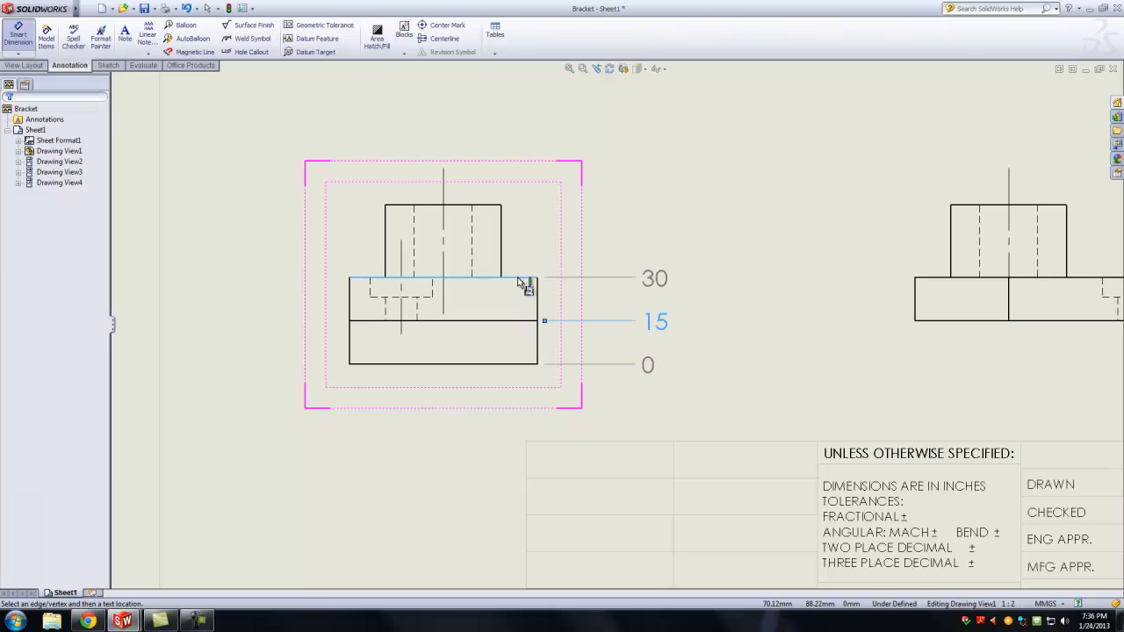
click(485, 206)
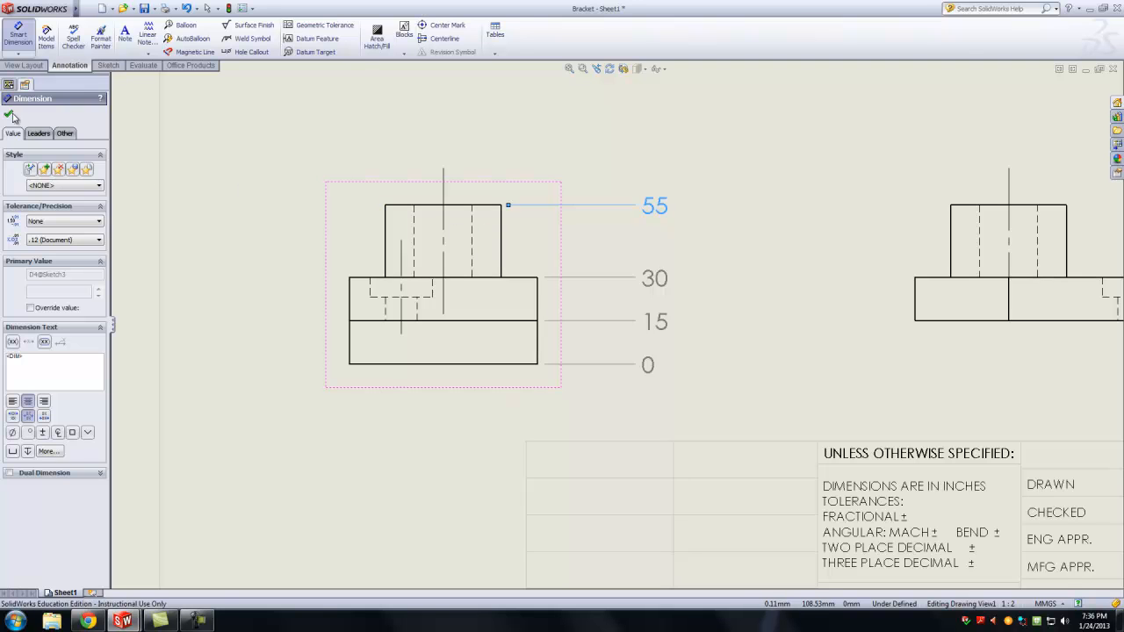
key(Escape)
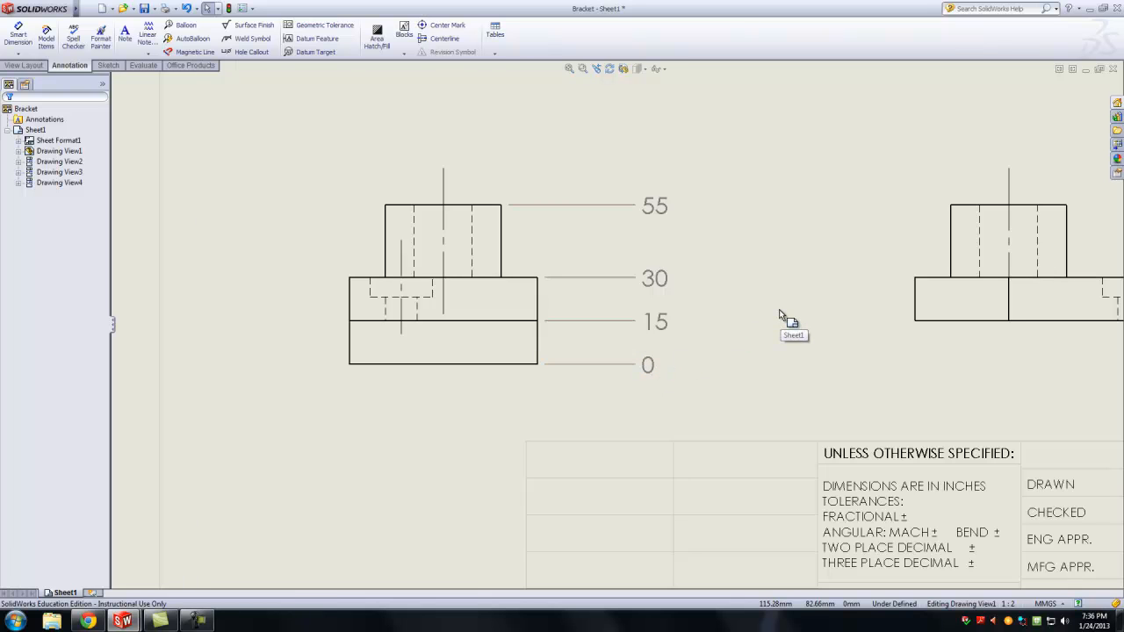
Delete the top view's two vertical hole-location dimensions and the horizontal one below the view.
scroll(778, 314, up, 5)
scroll(628, 226, down, 5)
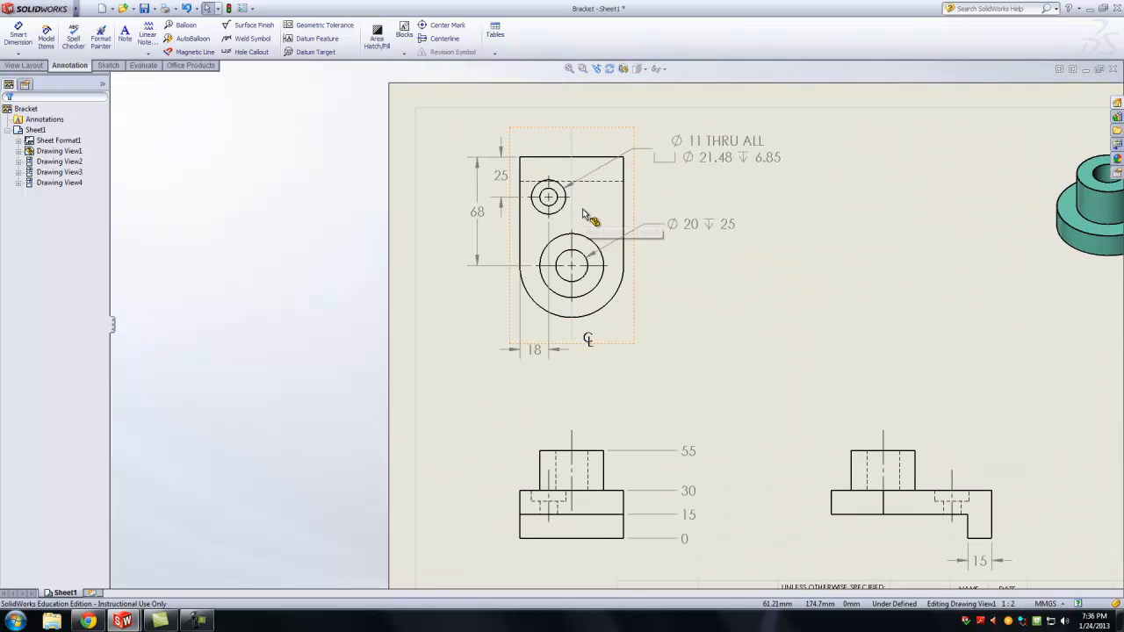
click(500, 176)
key(Delete)
drag(477, 212, 499, 213)
key(Delete)
click(544, 349)
key(Delete)
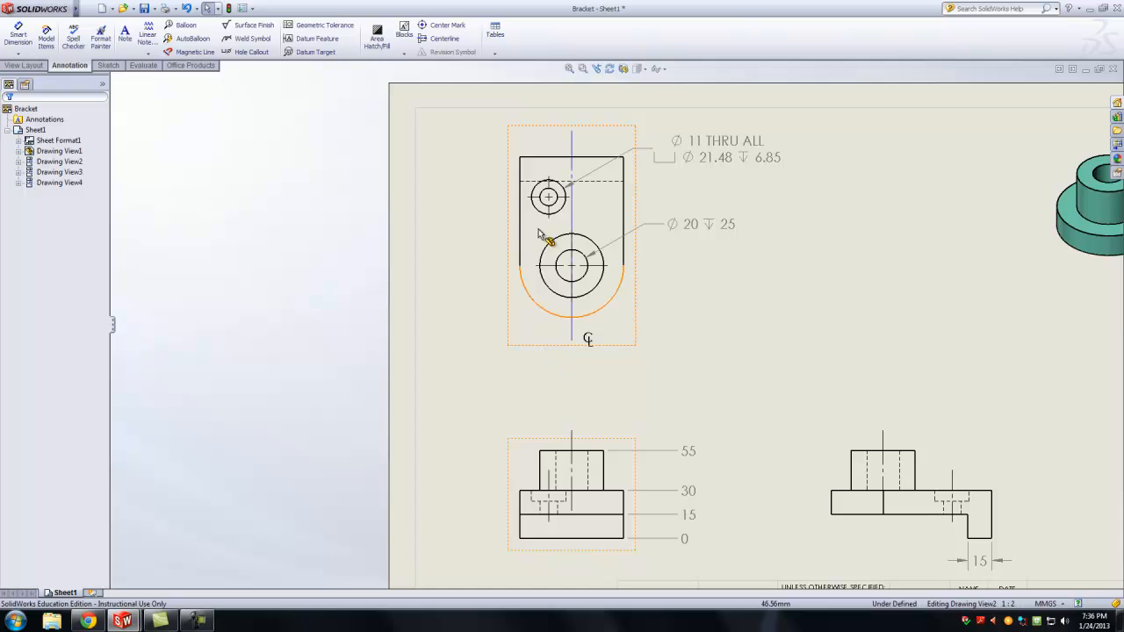
Add vertical ordinate dimensions left of the top view, from its top edge as zero to the counterbore and boss hole centers.
scroll(539, 234, down, 2)
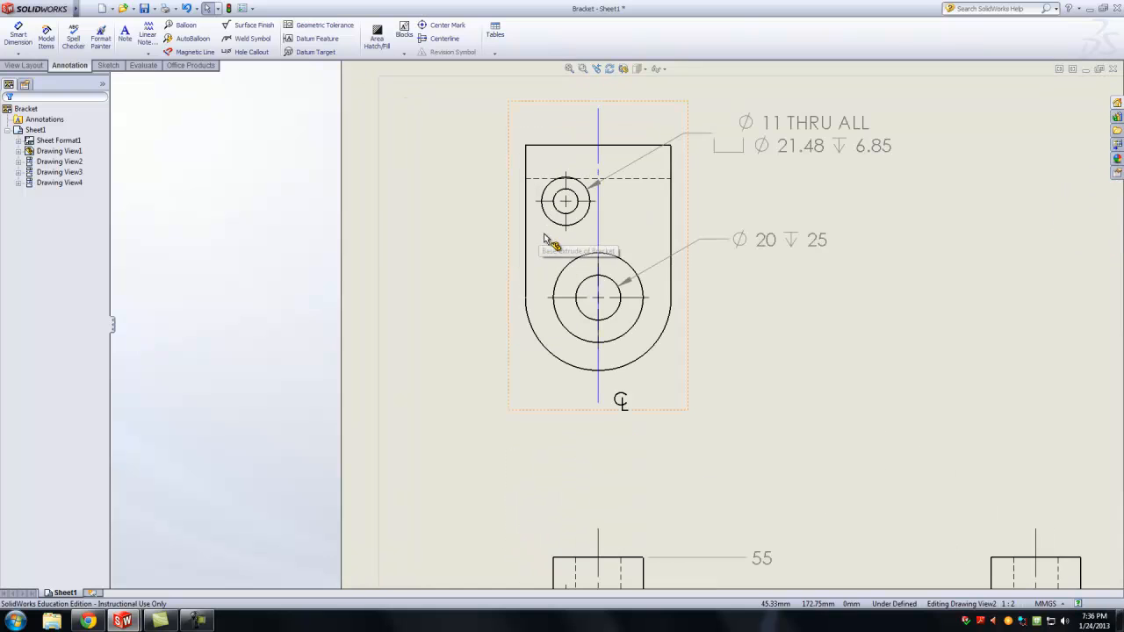
click(20, 54)
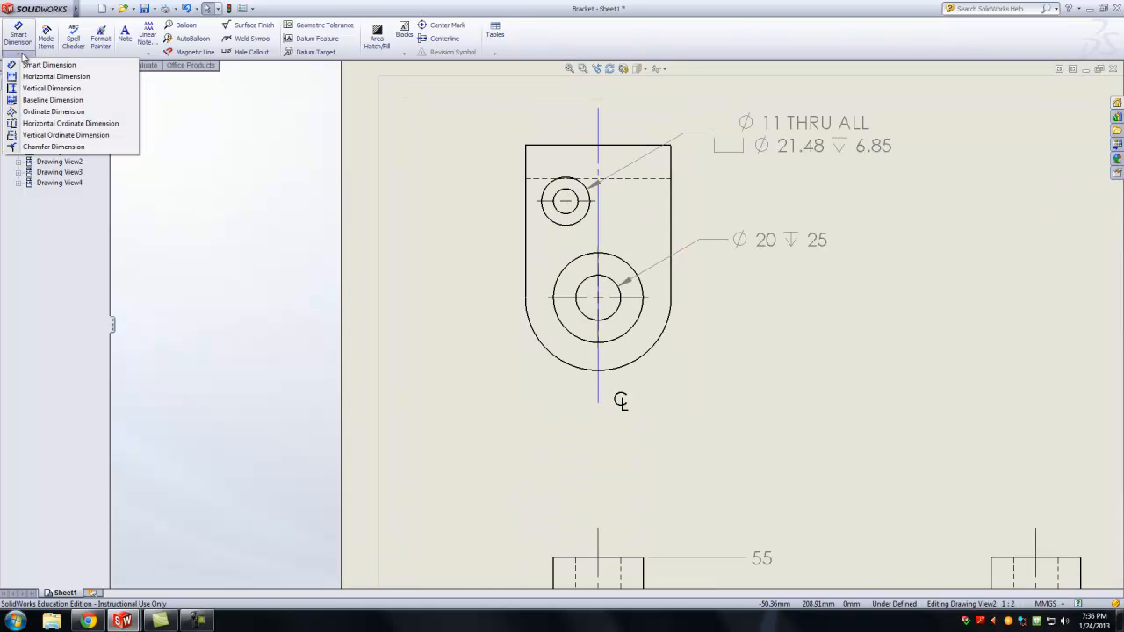
click(53, 135)
click(490, 146)
click(486, 151)
click(560, 203)
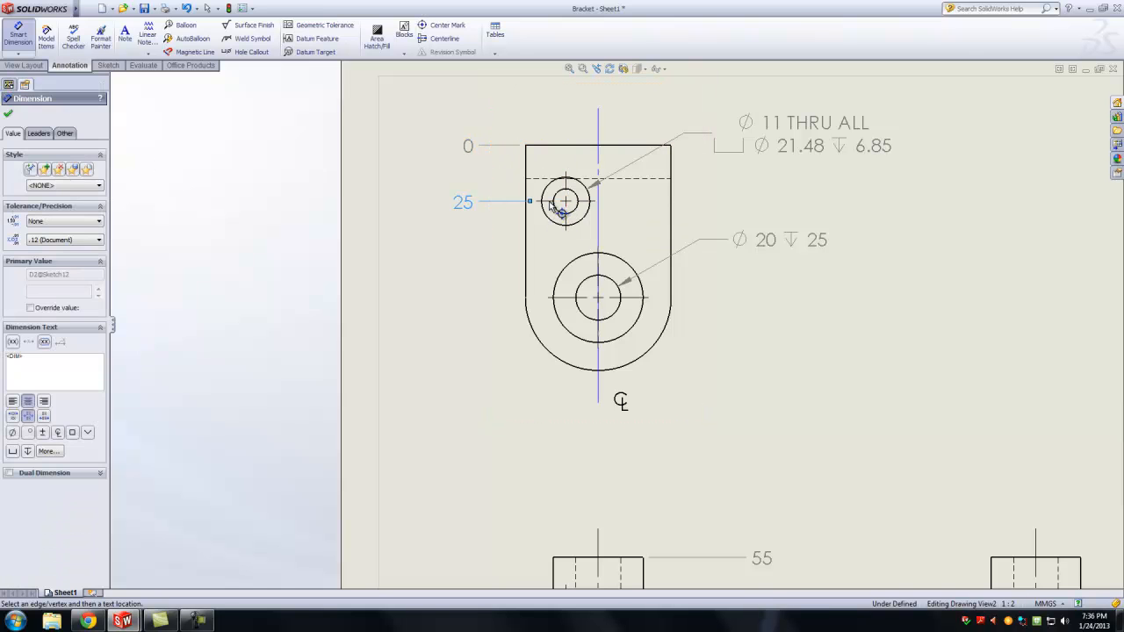
click(575, 301)
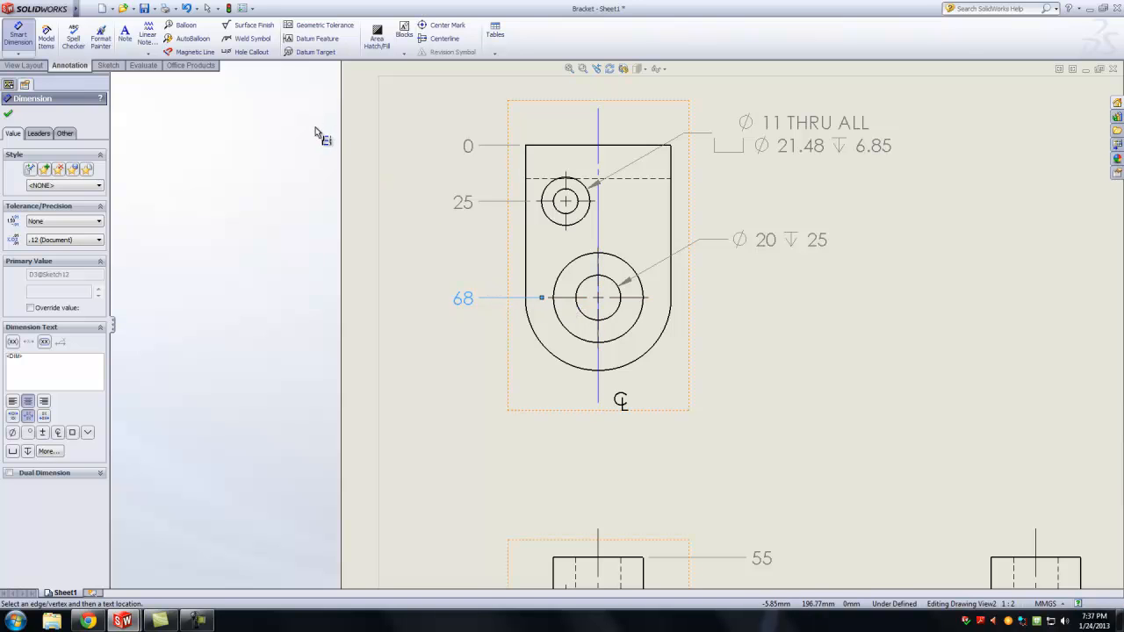
click(8, 113)
key(f)
scroll(609, 441, down, 5)
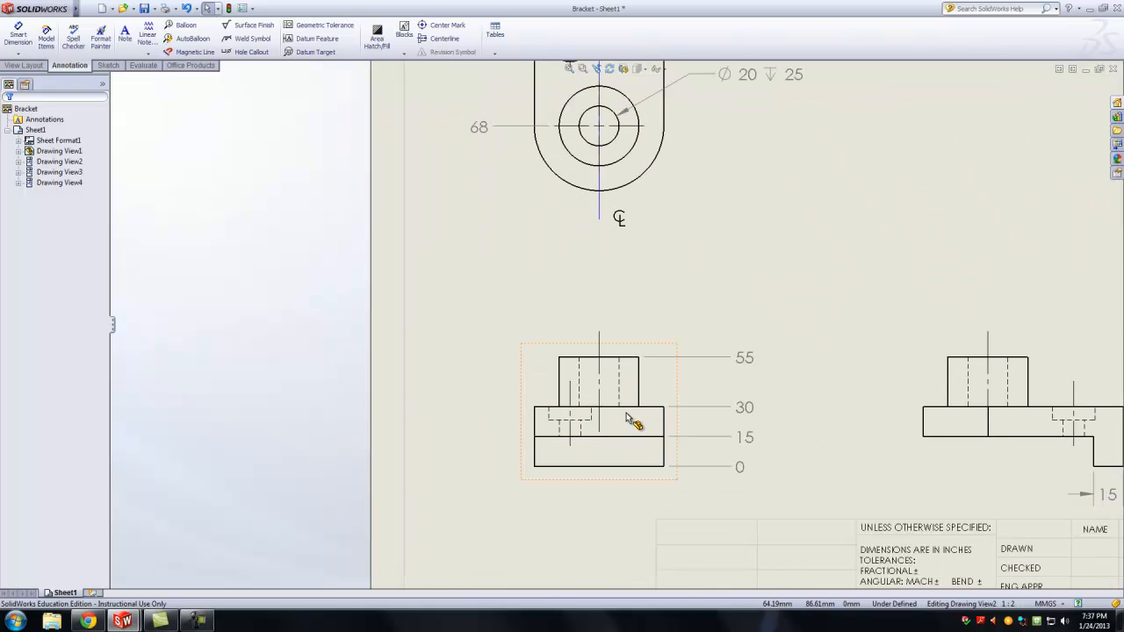
Add horizontal ordinate dimensions above the front view, from its left edge as zero to the boss's left side, centerline, right side and the base's right edge.
click(18, 53)
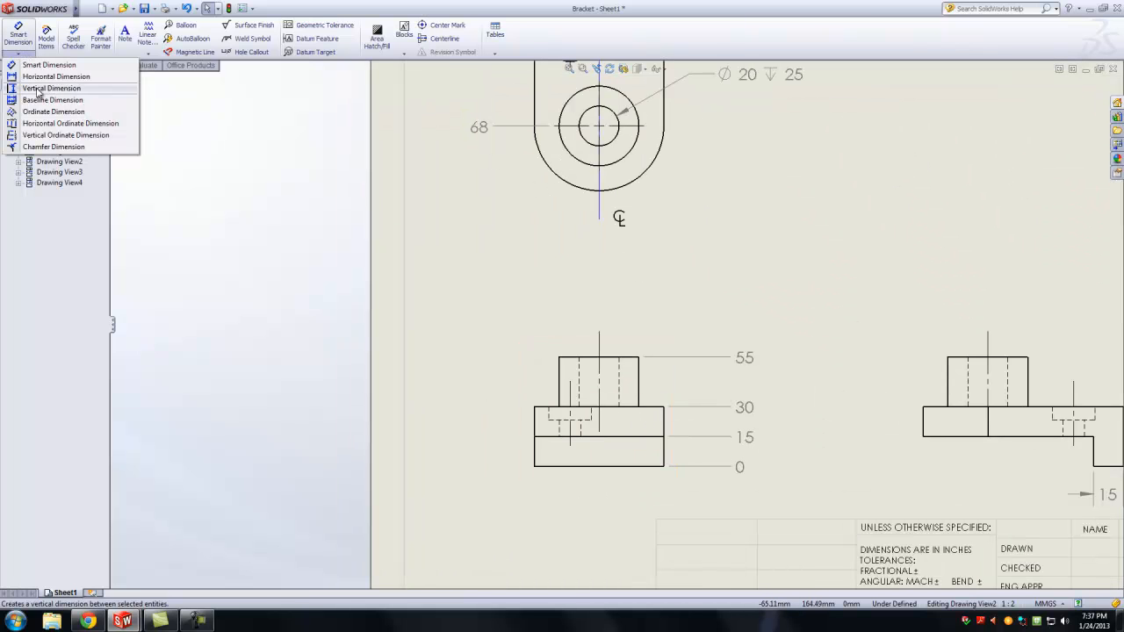
click(53, 123)
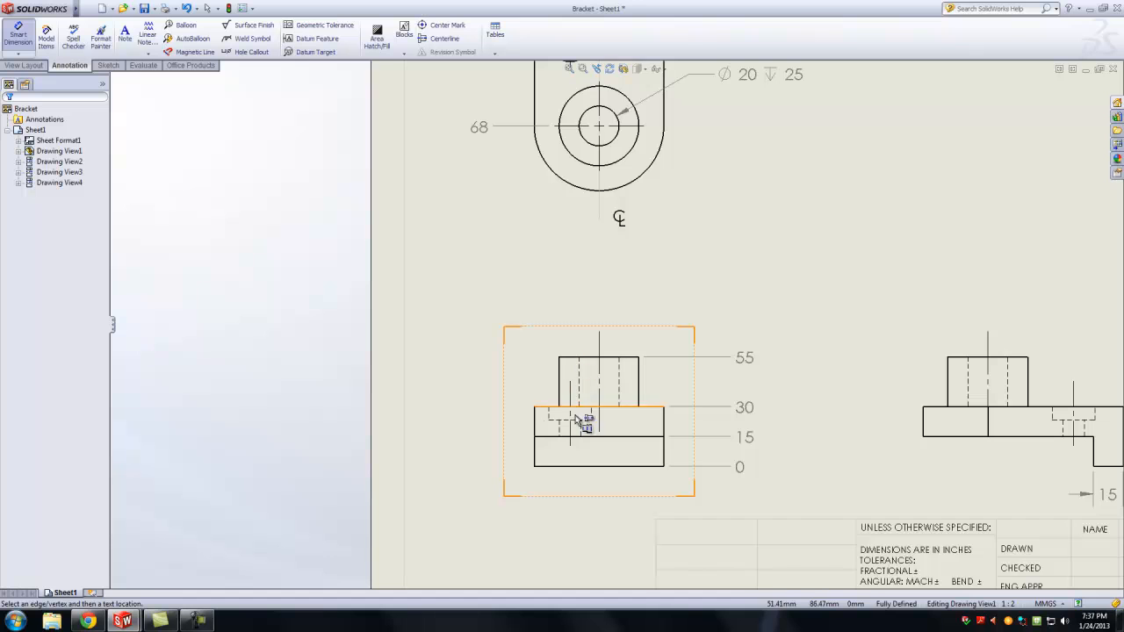
click(535, 421)
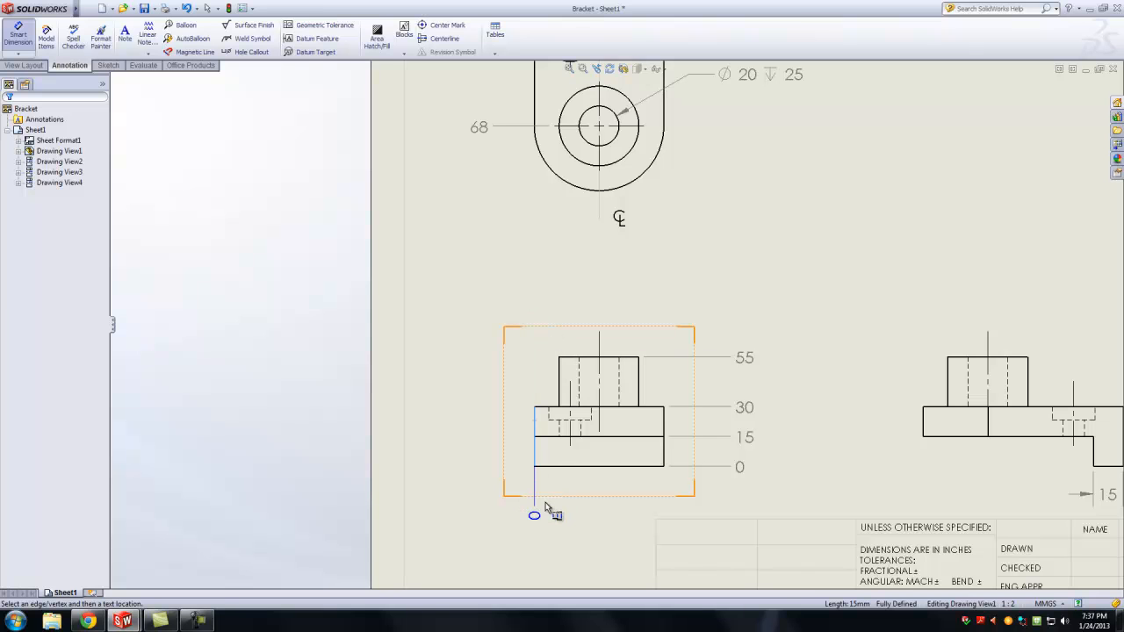
click(546, 329)
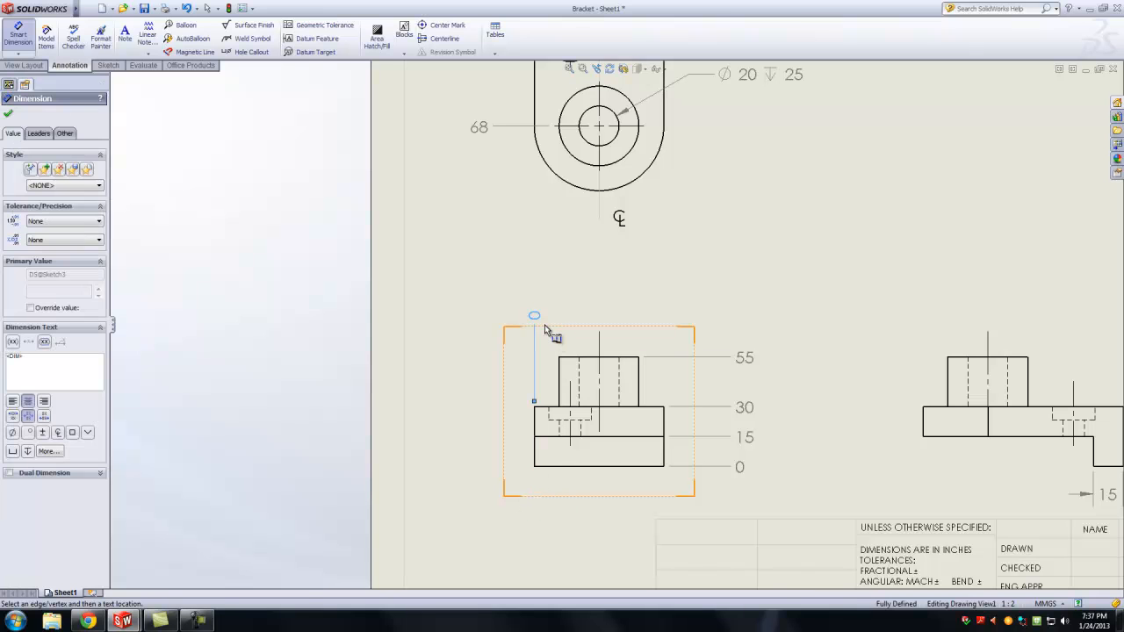
click(561, 372)
click(600, 377)
click(640, 389)
click(662, 414)
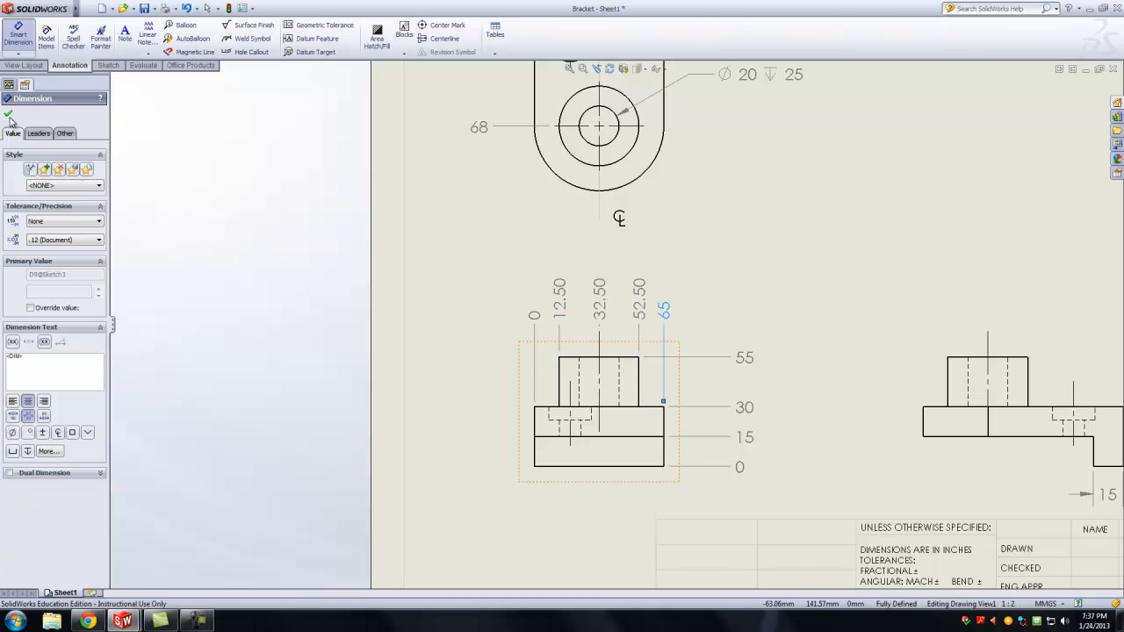
key(Escape)
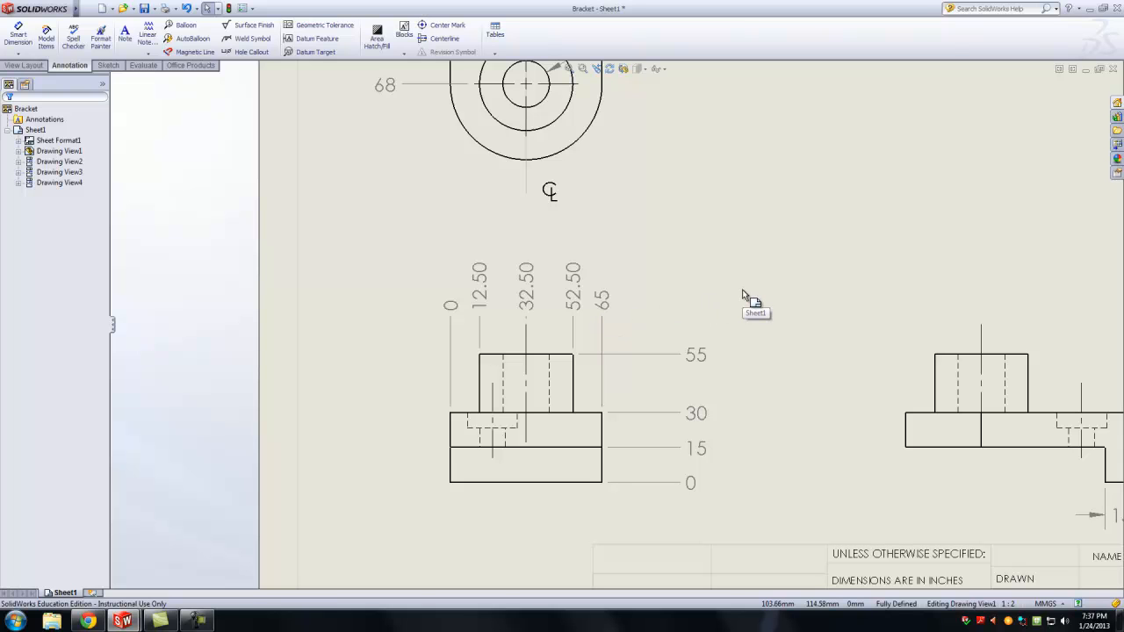
Minimize the drawing and bring up the Bracket part model.
scroll(742, 294, up, 3)
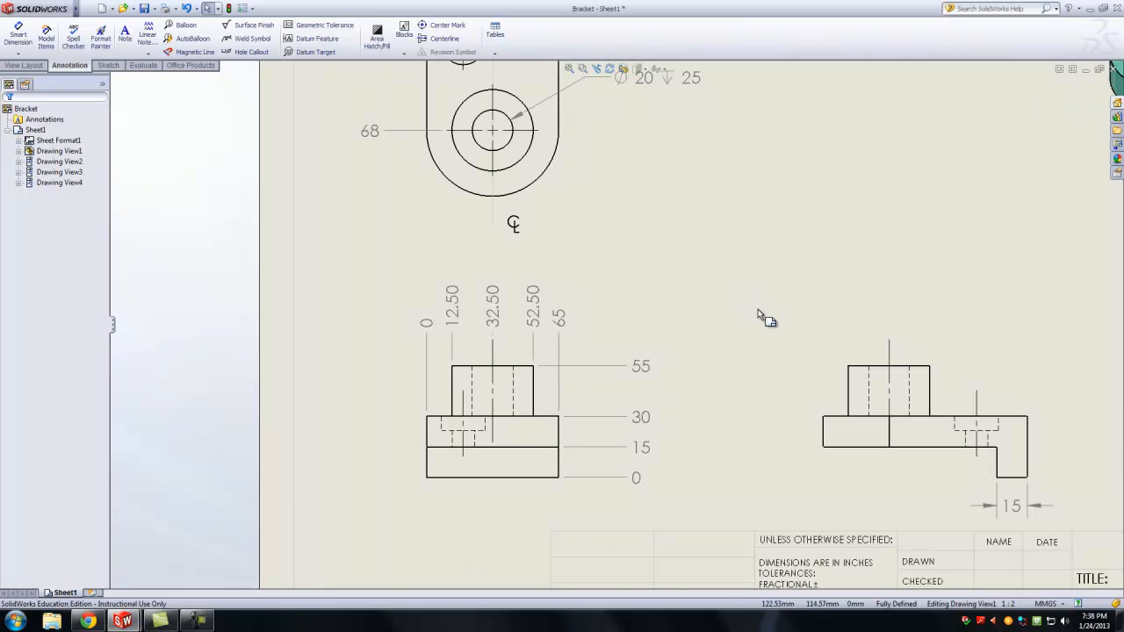
scroll(760, 312, up, 2)
scroll(779, 295, up, 3)
scroll(773, 286, down, 2)
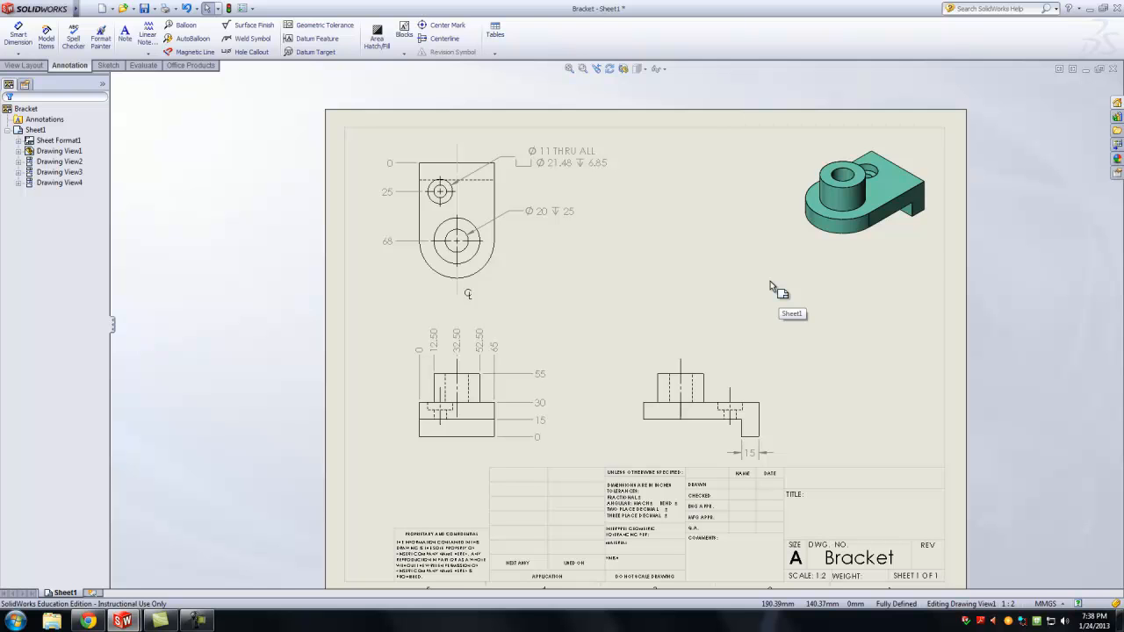
click(1086, 70)
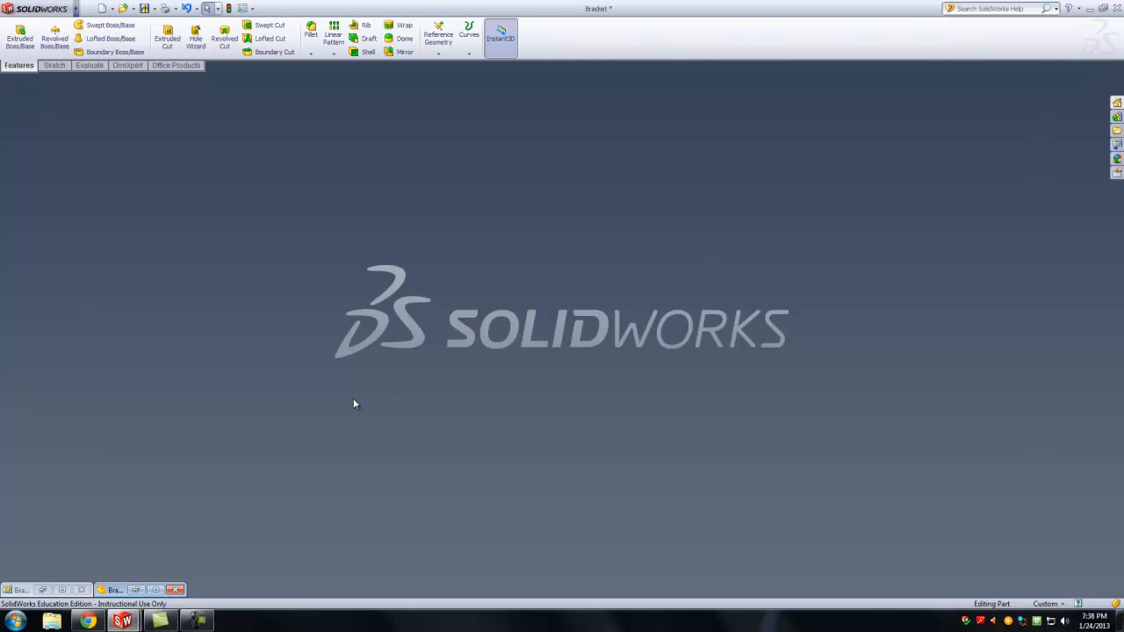
click(138, 589)
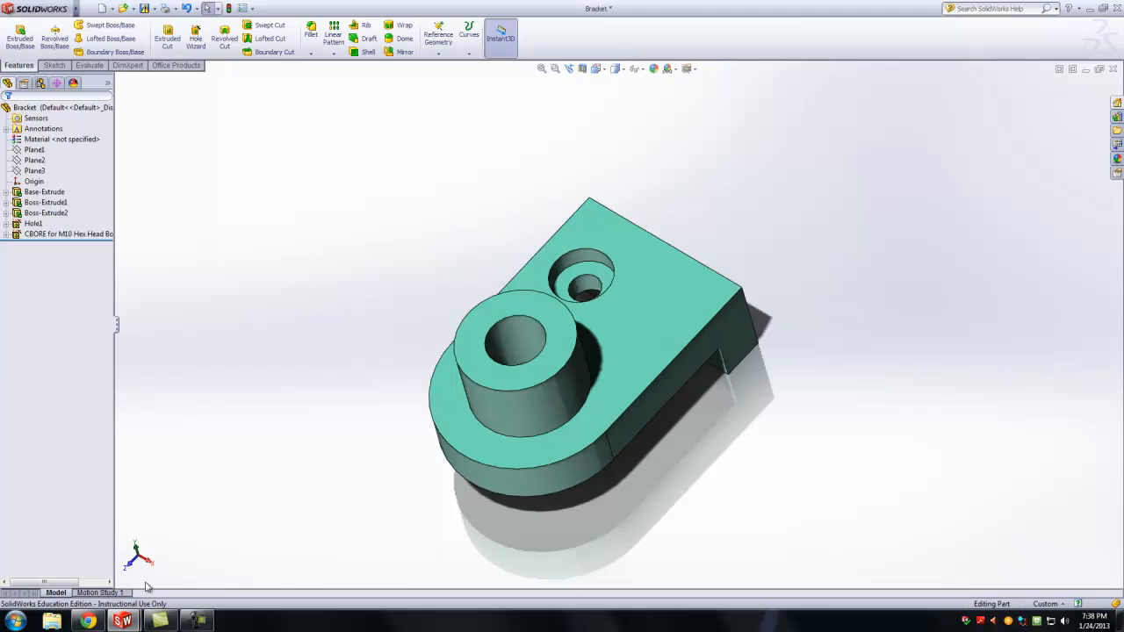
Chamfer the base plate's long top edge with an angle-distance chamfer of 2.5 mm, keeping tangent propagation on.
mouse_move(704, 459)
middle_down()
mouse_move(658, 366)
mouse_move(667, 422)
mouse_move(698, 439)
middle_up()
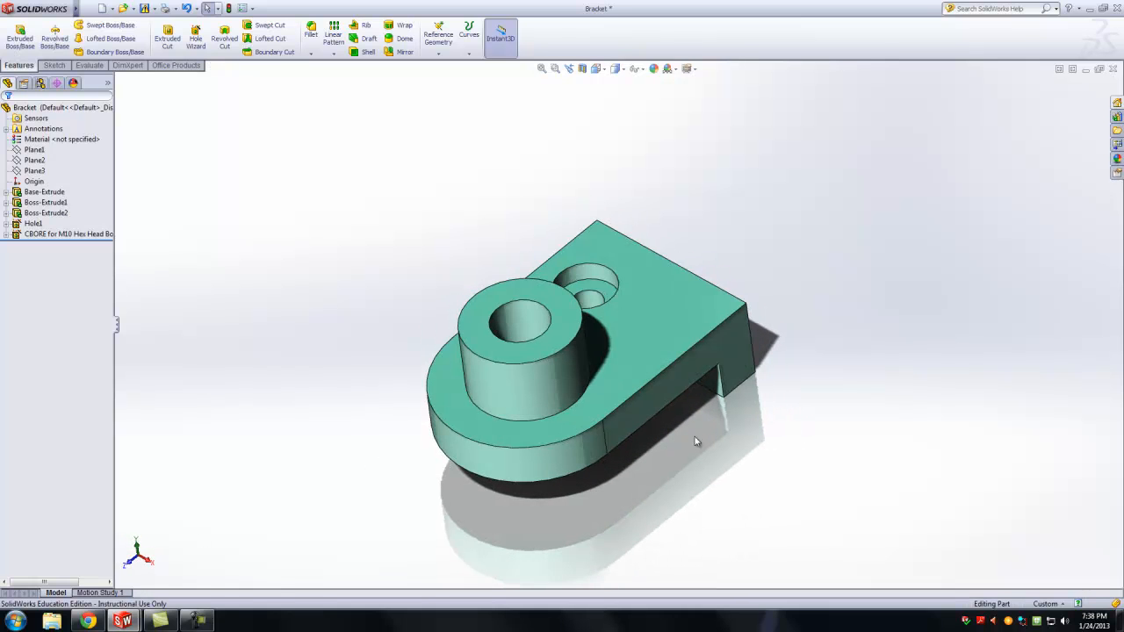
click(661, 373)
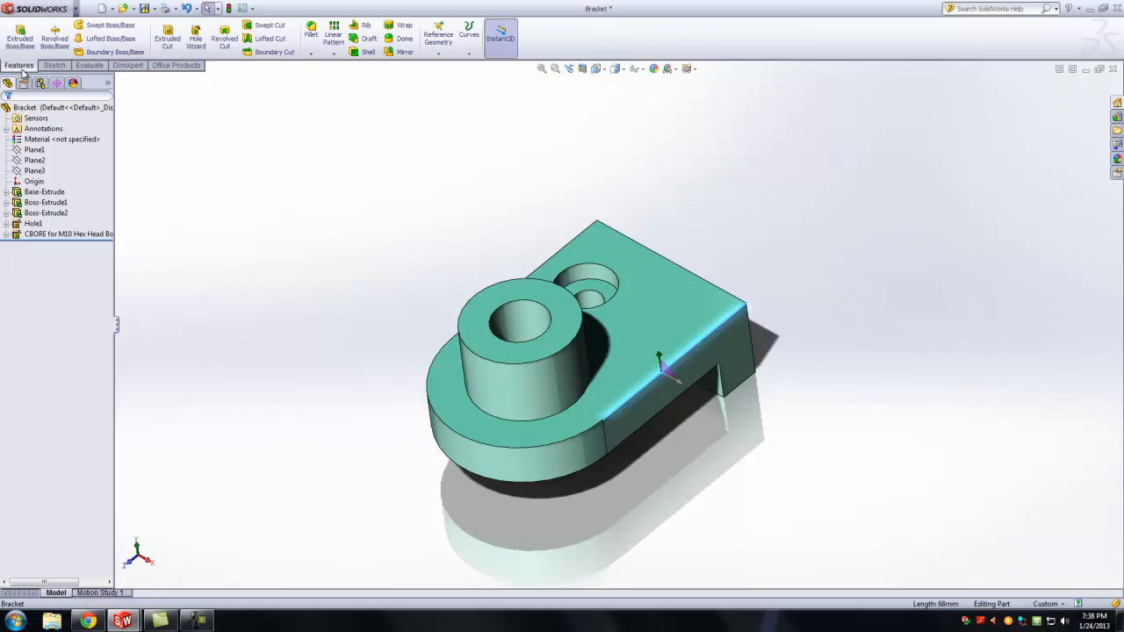
click(310, 56)
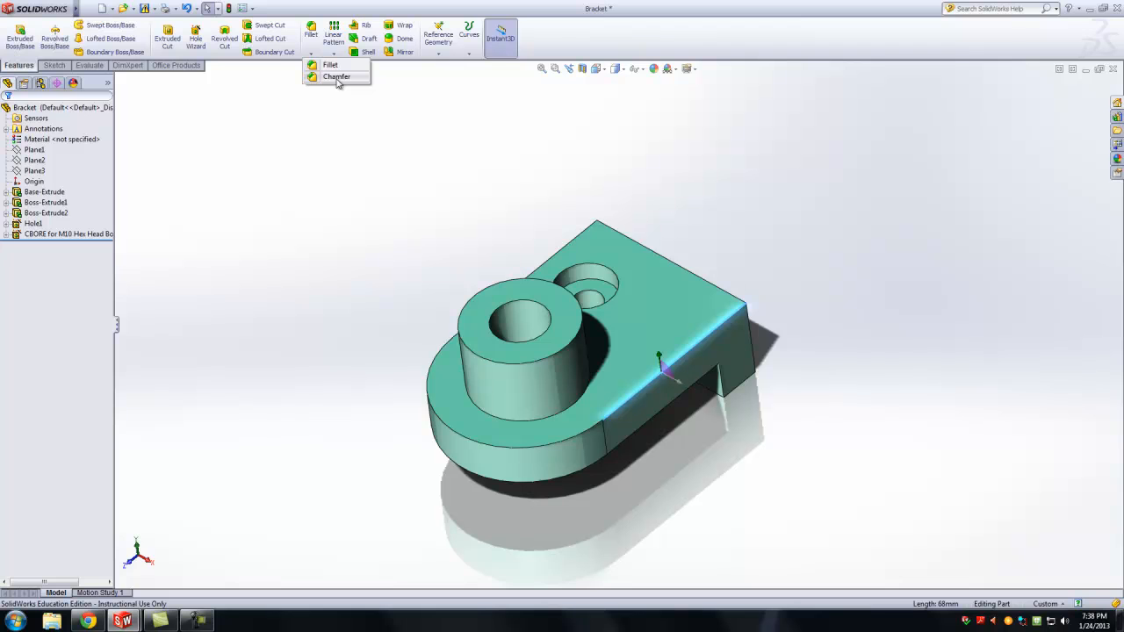
click(336, 77)
middle_drag(293, 185, 334, 143)
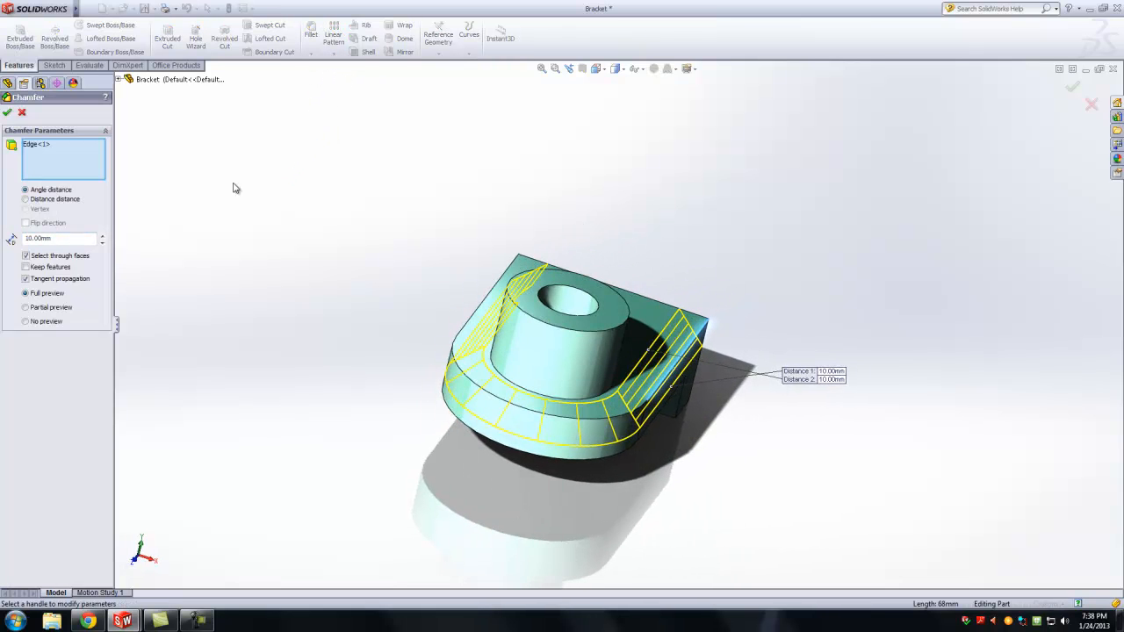
drag(63, 239, 19, 242)
text(2.5)
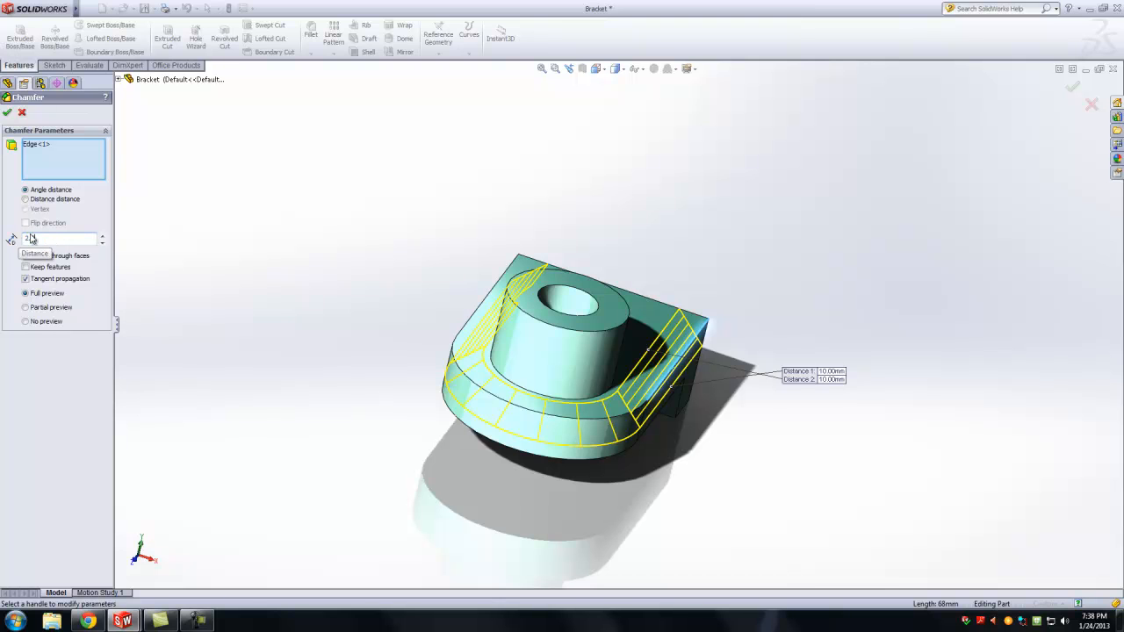
key(Return)
mouse_move(256, 251)
middle_down()
mouse_move(198, 225)
mouse_move(238, 252)
middle_up()
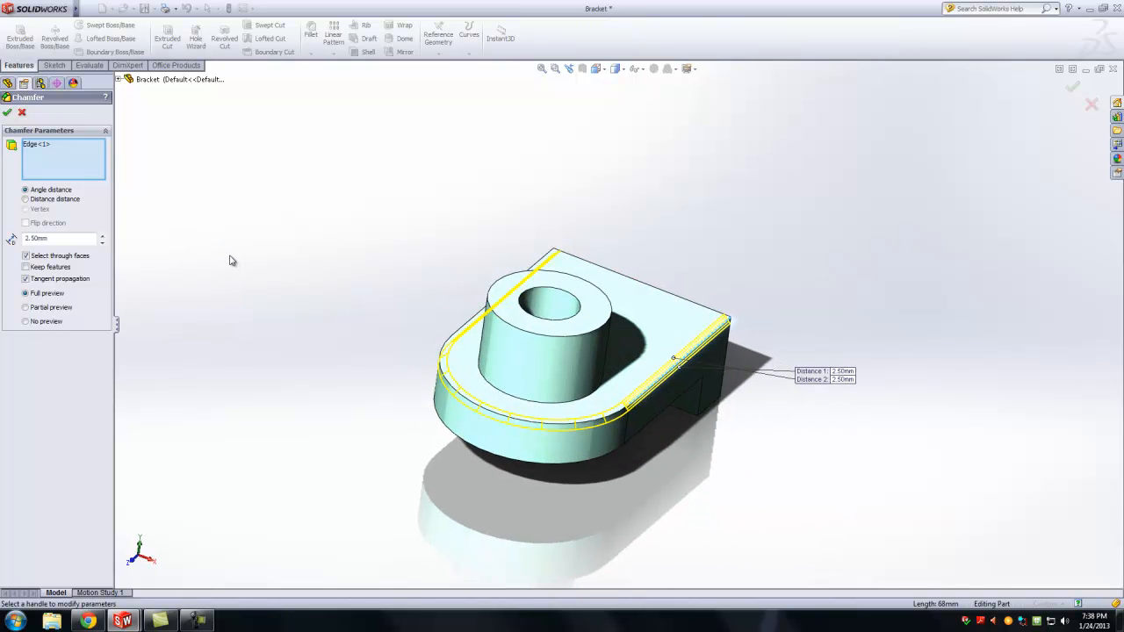
click(7, 112)
Fillet the inner corner edge between the base plate's underside and the leg with a constant 10 mm radius.
middle_drag(342, 231, 275, 197)
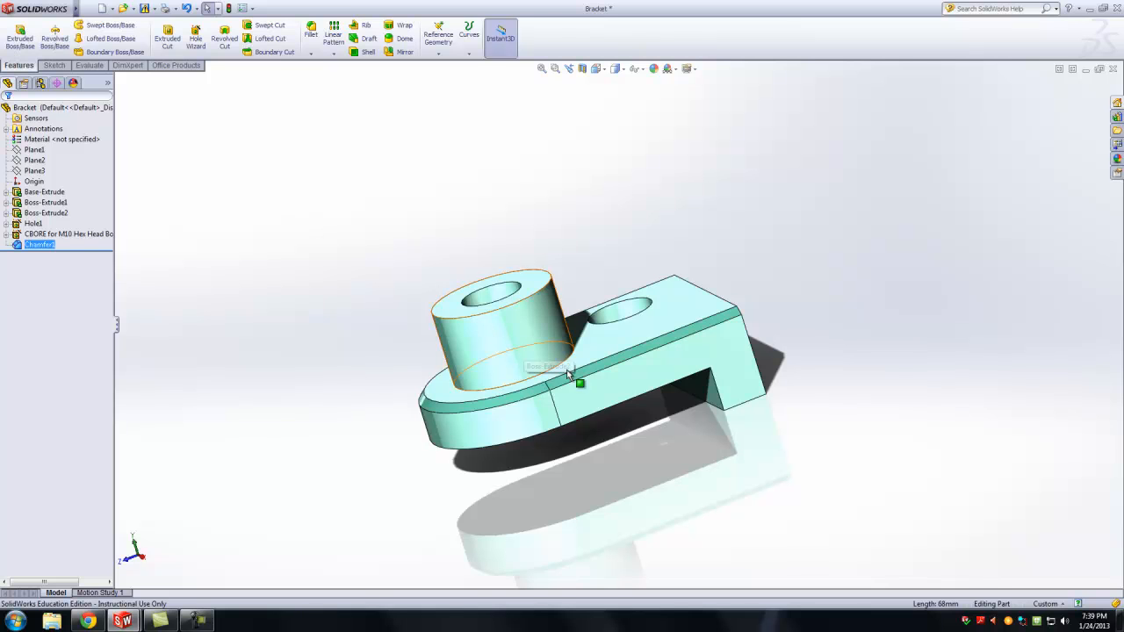
click(660, 395)
scroll(676, 399, down, 4)
middle_drag(678, 395, 685, 321)
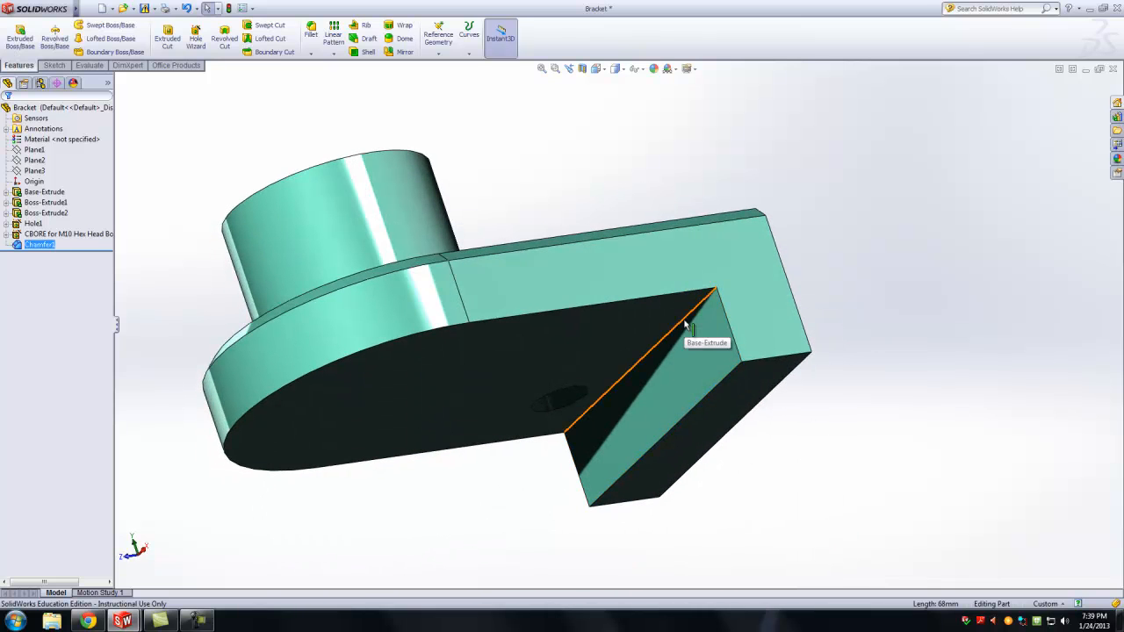
click(685, 325)
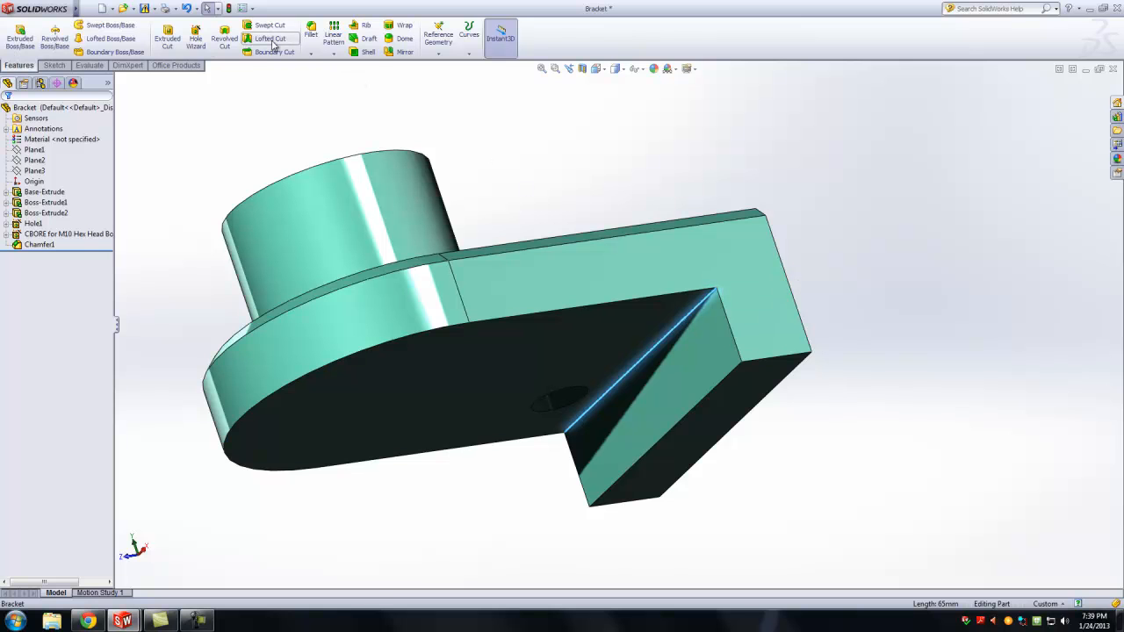
click(311, 35)
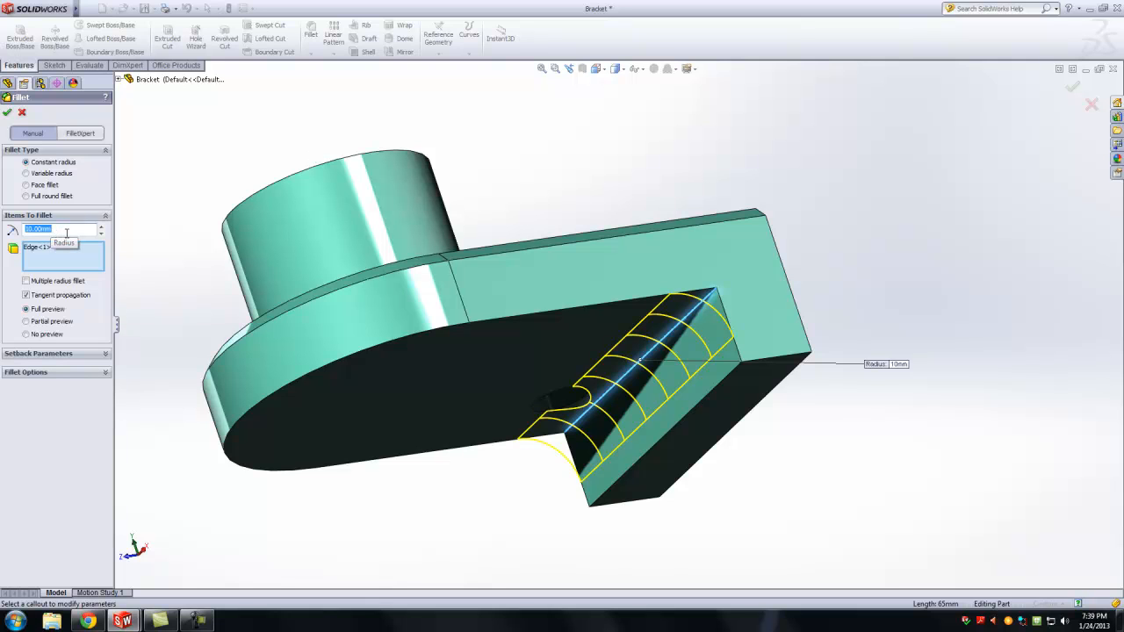
click(7, 113)
Minimize the part model and return to the Bracket drawing sheet.
middle_drag(460, 221, 591, 299)
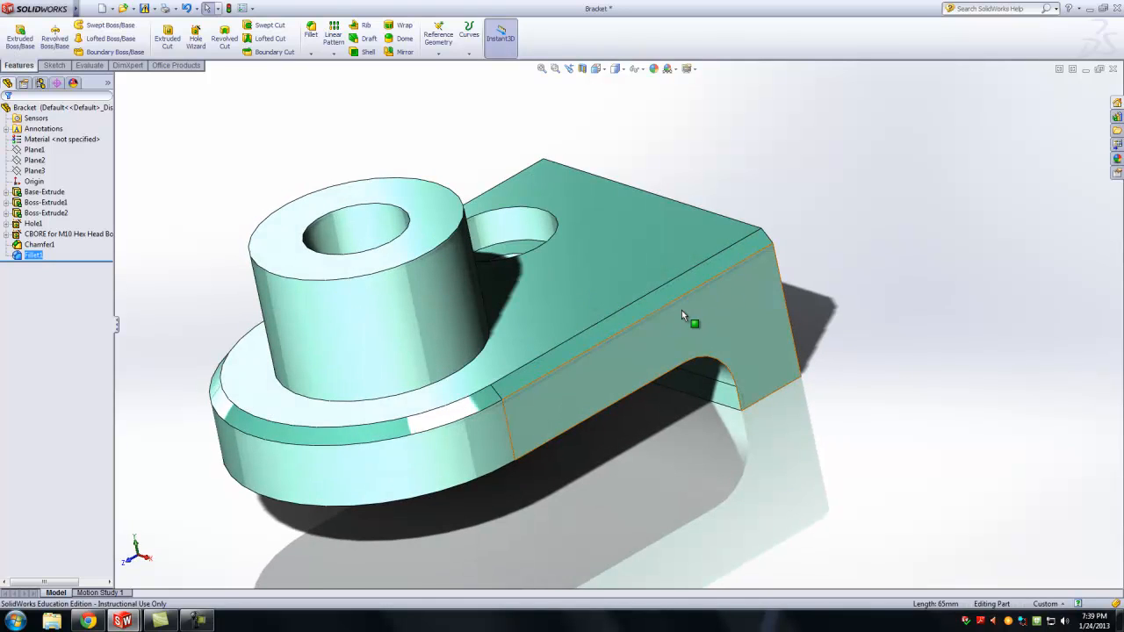
scroll(681, 310, up, 3)
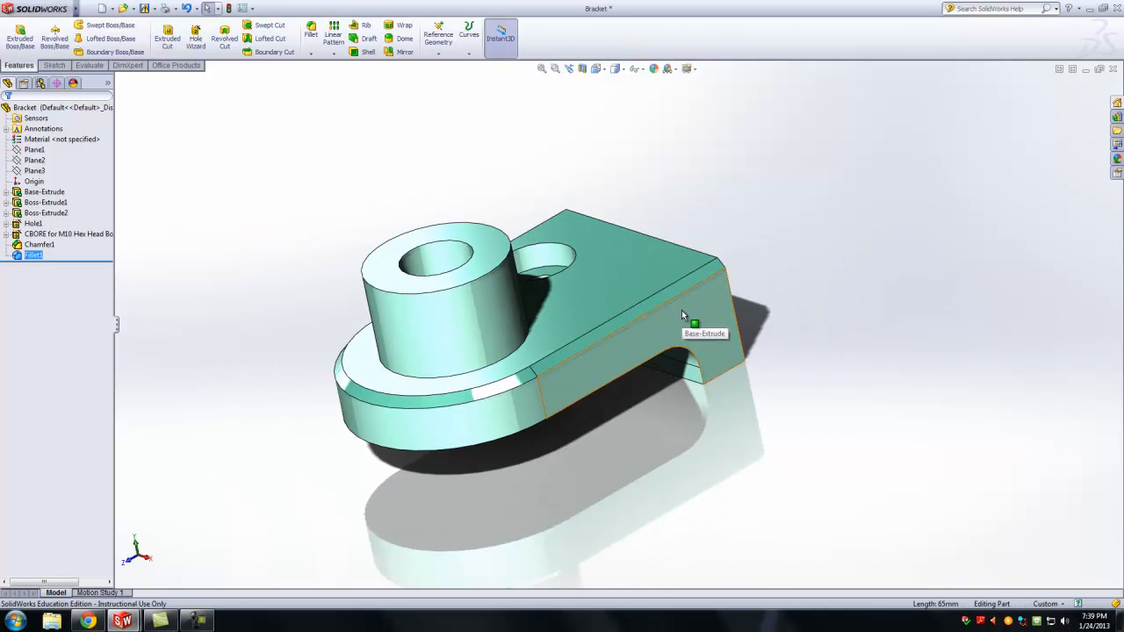
click(1085, 69)
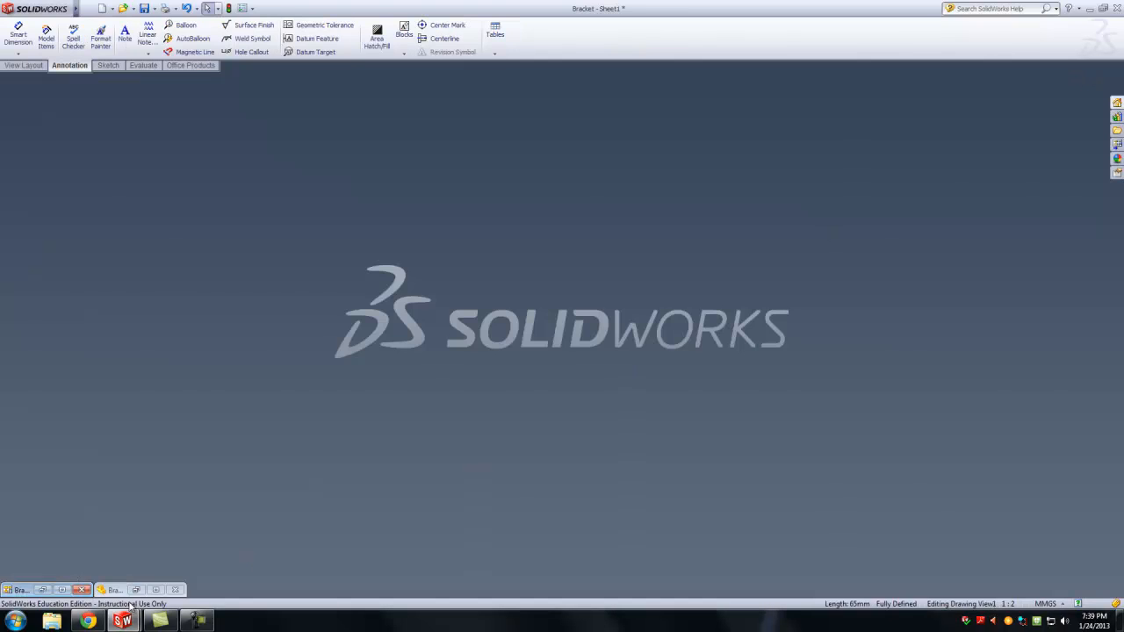
click(42, 590)
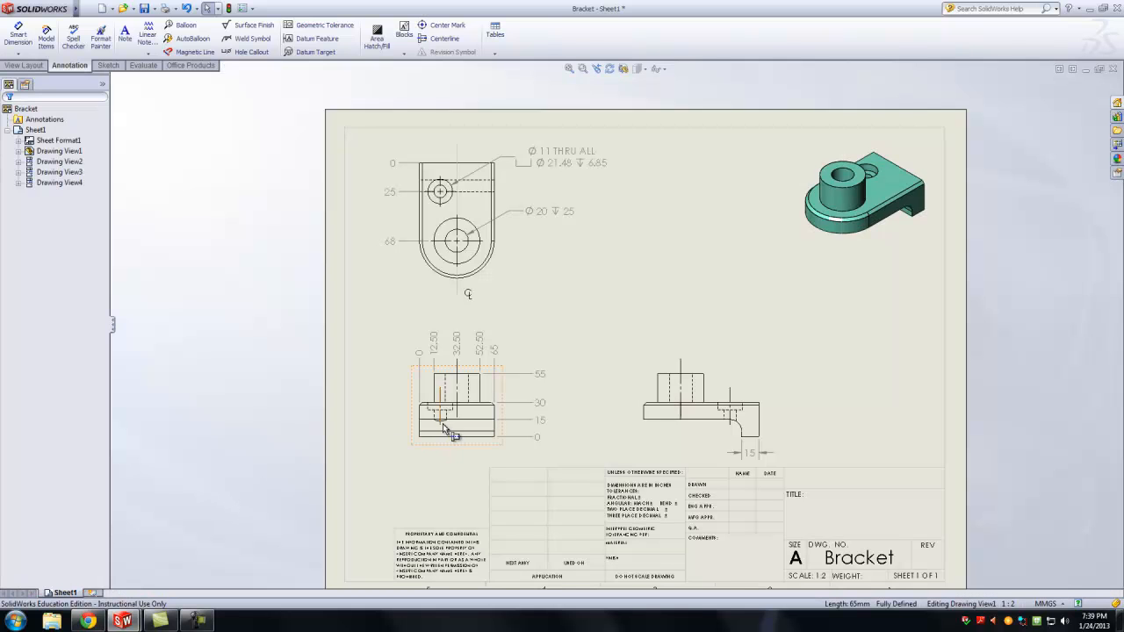
Try a chamfer dimension on the side view's upper-left corner, measured against the horizontal edge below the chamfer, and remove it.
scroll(650, 430, down, 3)
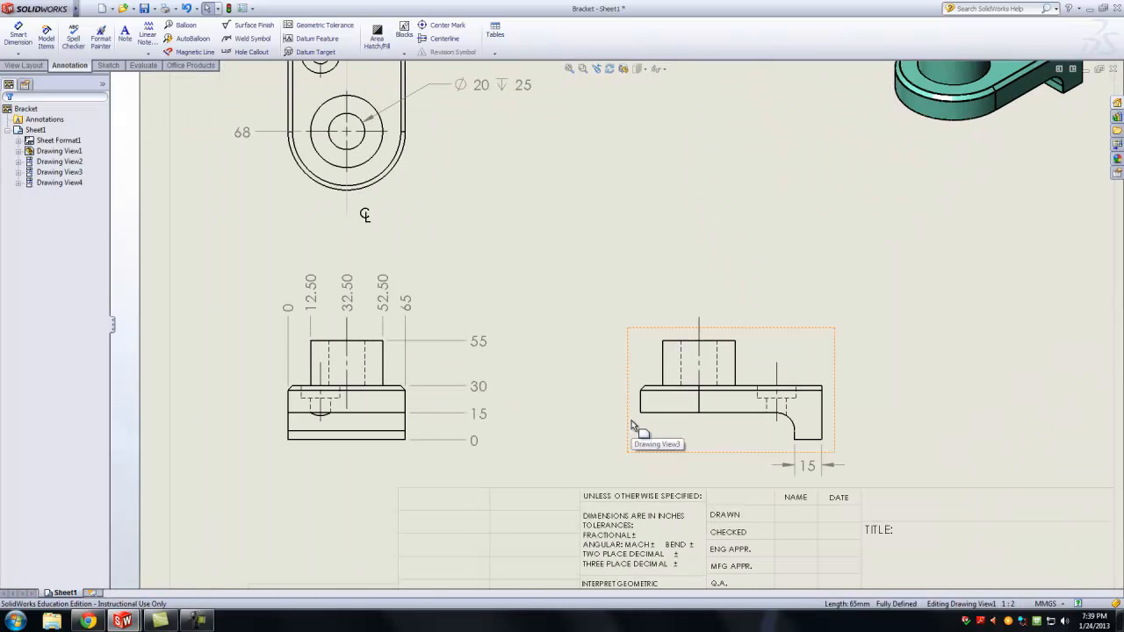
scroll(617, 396, down, 3)
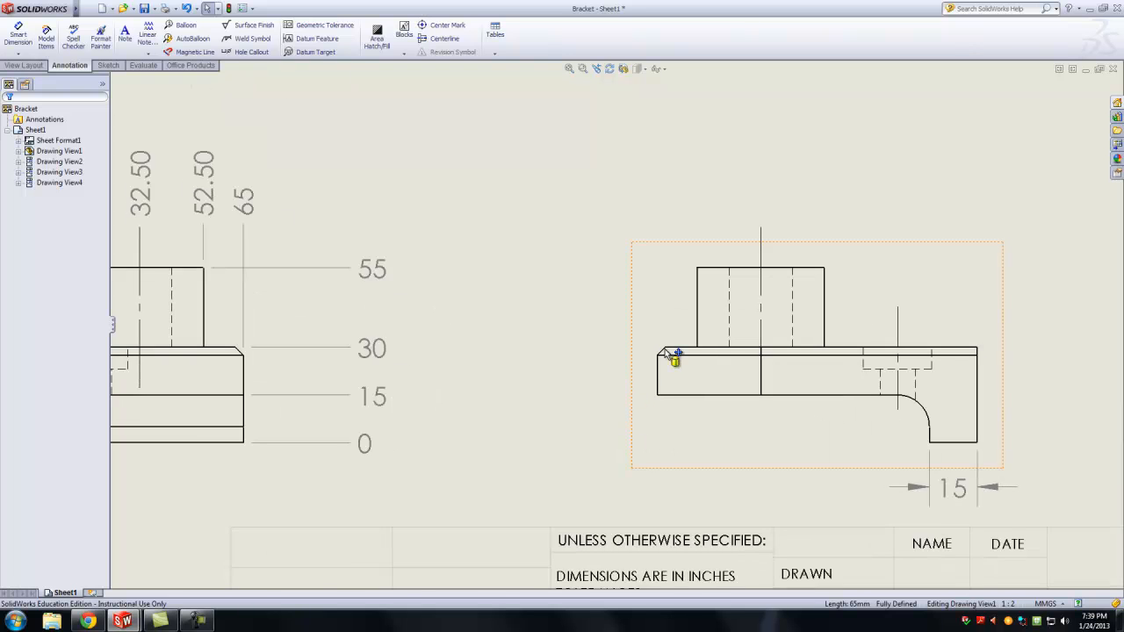
scroll(669, 353, down, 2)
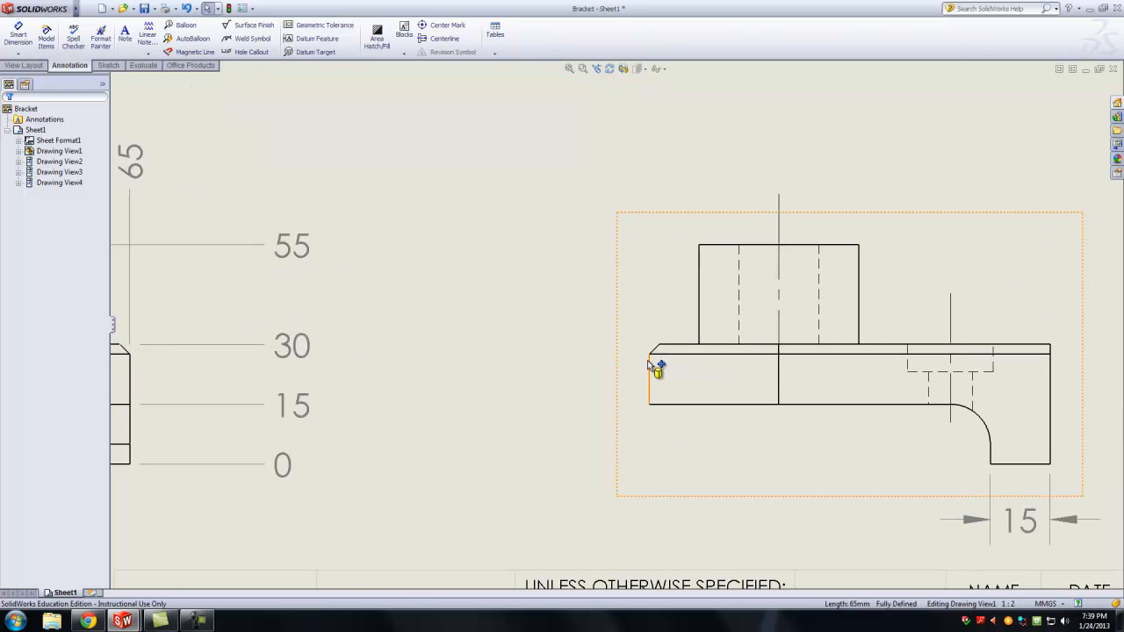
scroll(648, 362, down, 2)
click(18, 54)
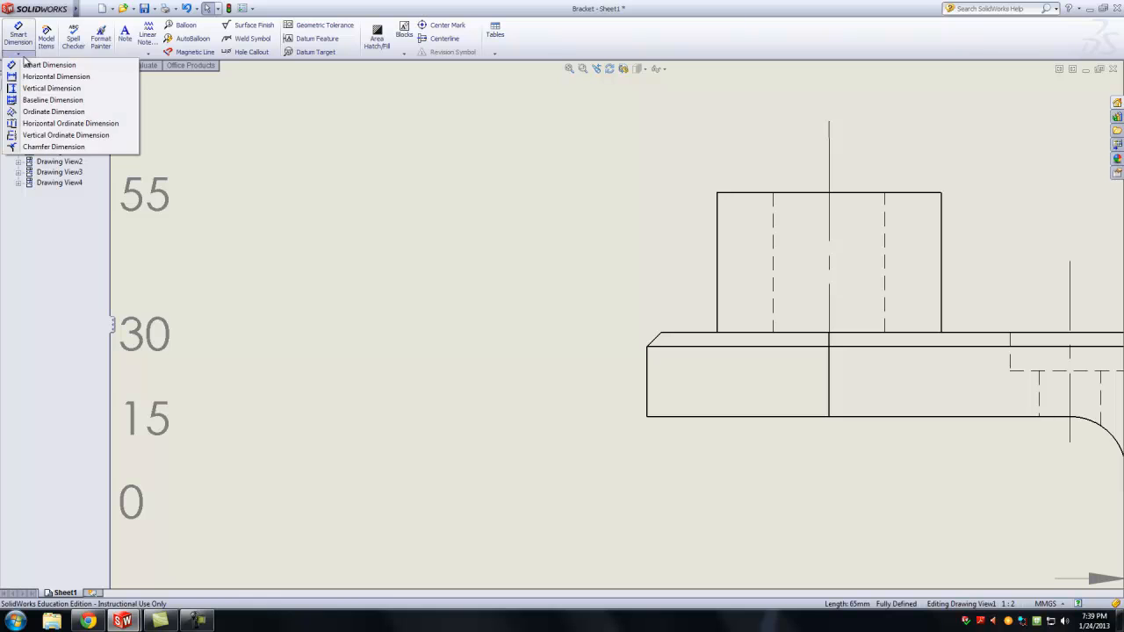
click(52, 147)
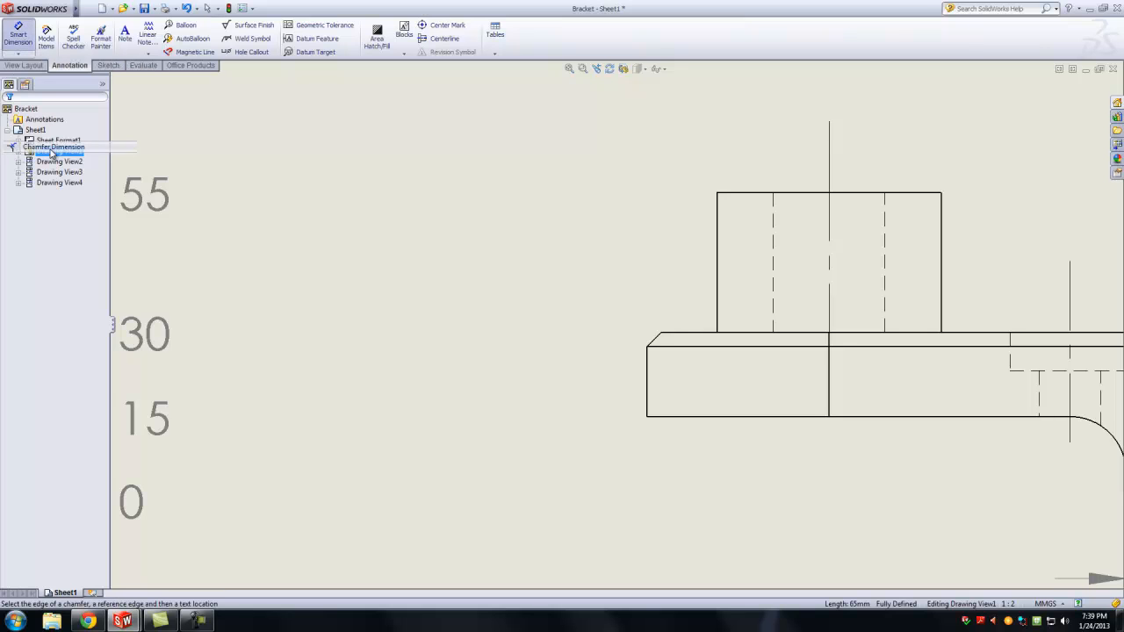
click(654, 340)
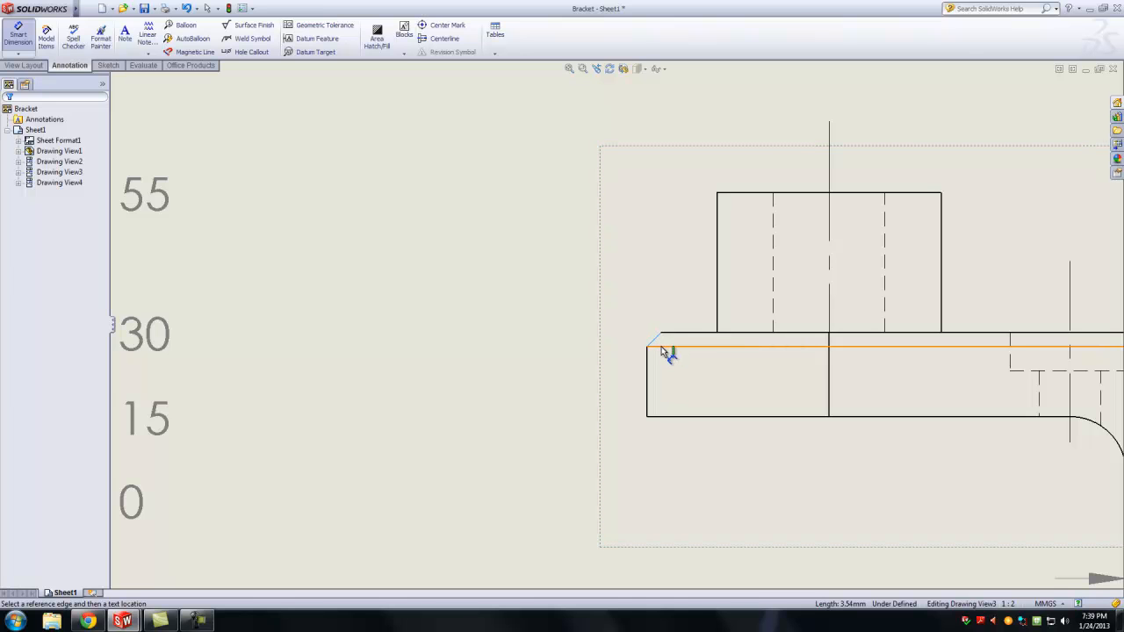
click(662, 347)
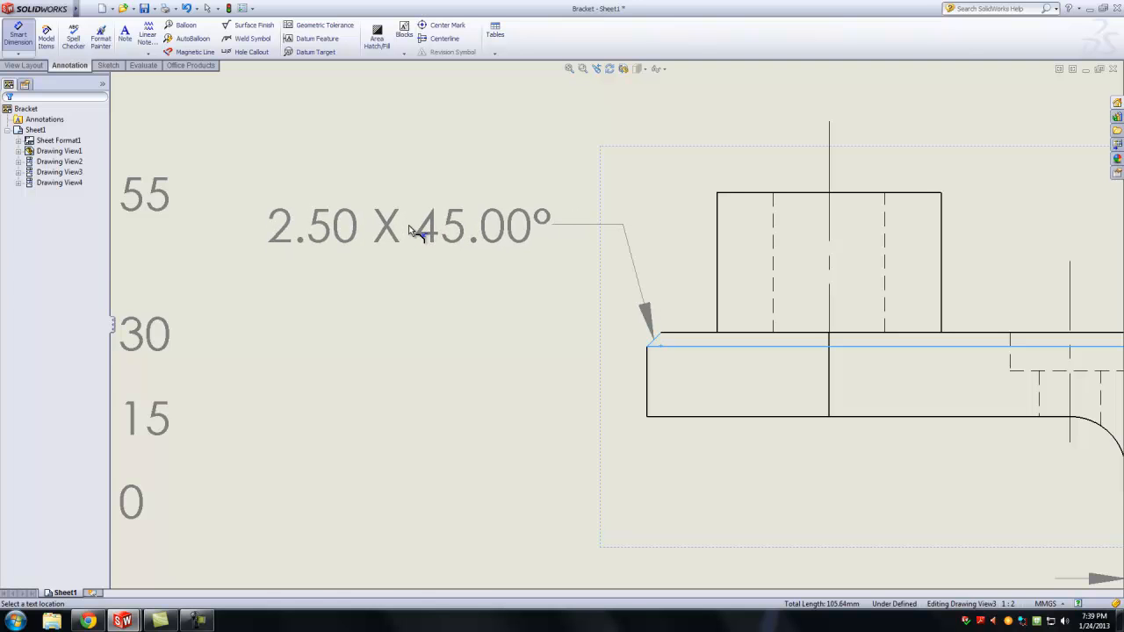
click(409, 227)
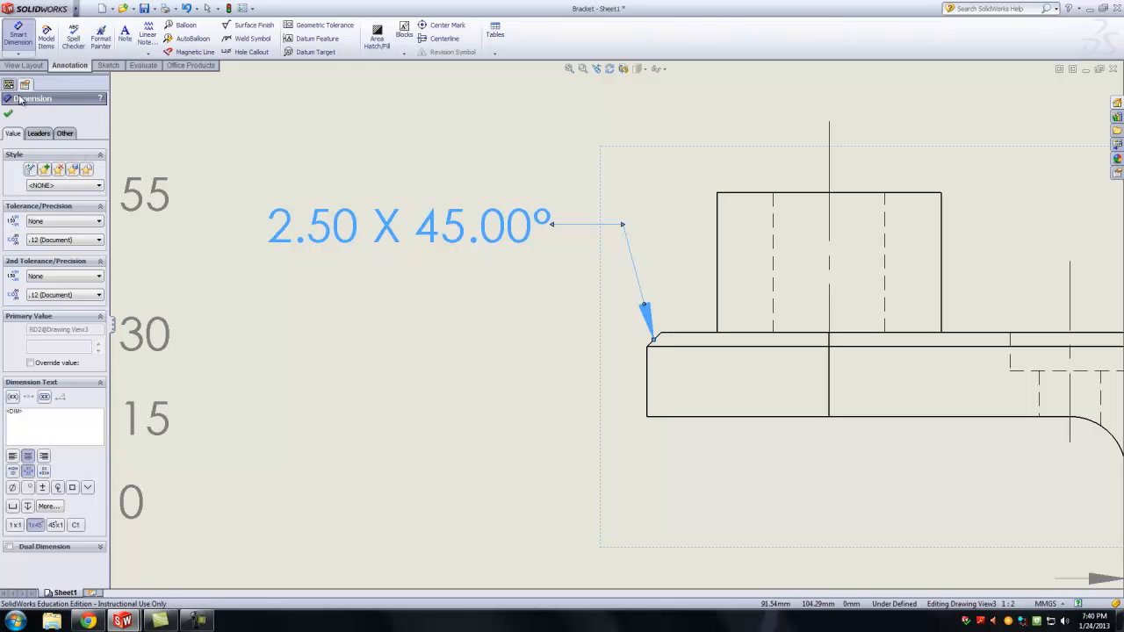
key(Escape)
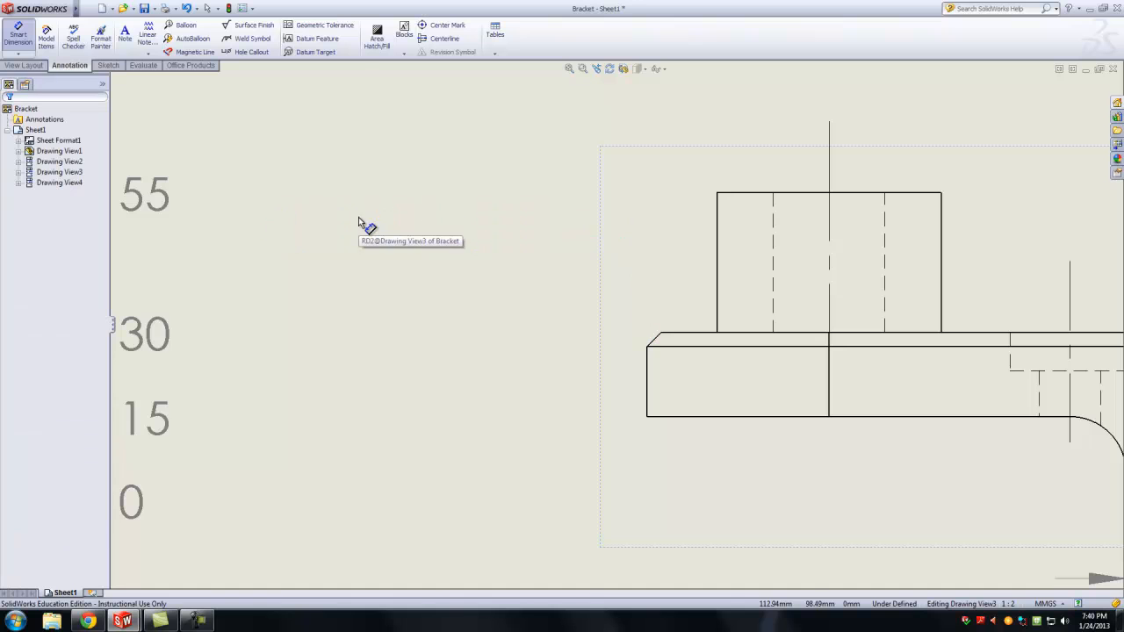
click(22, 58)
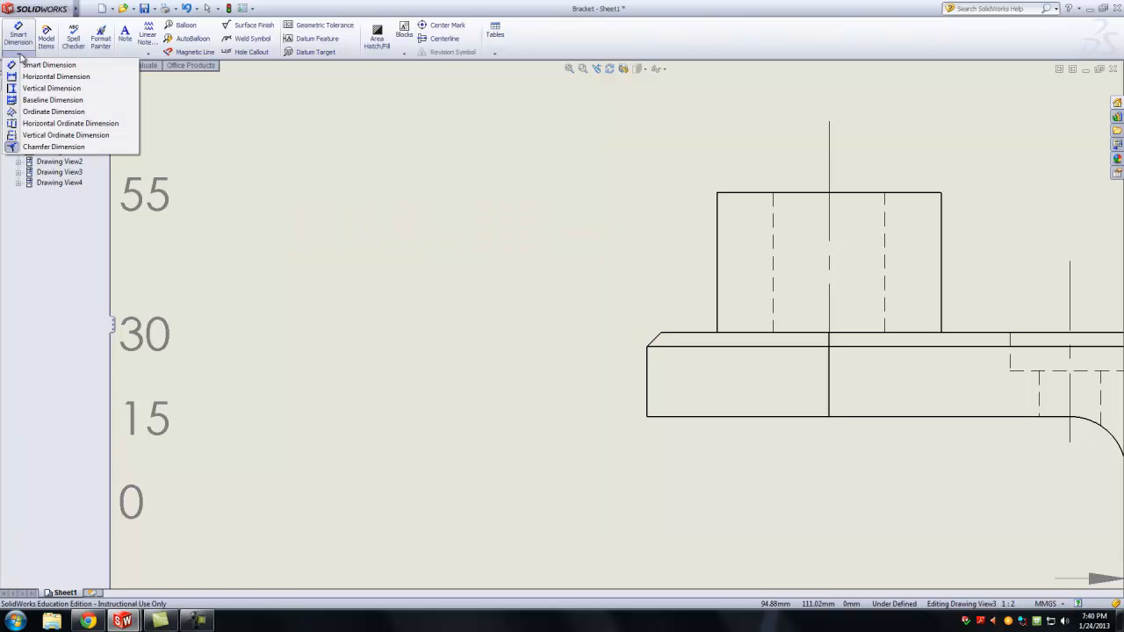
click(41, 148)
scroll(673, 334, down, 4)
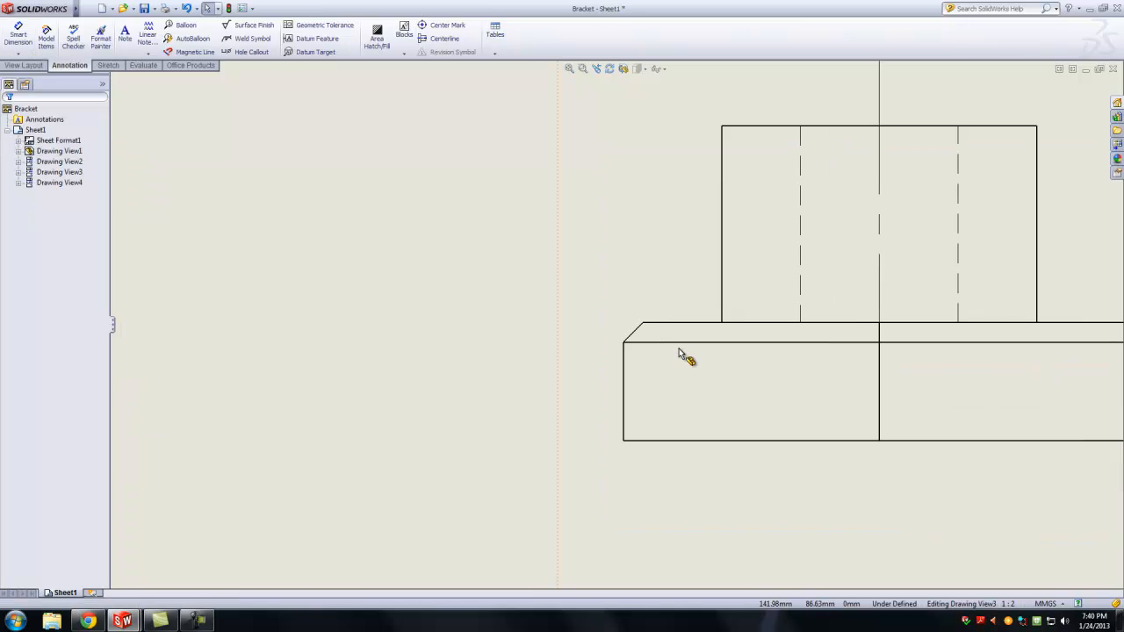
scroll(641, 321, down, 1)
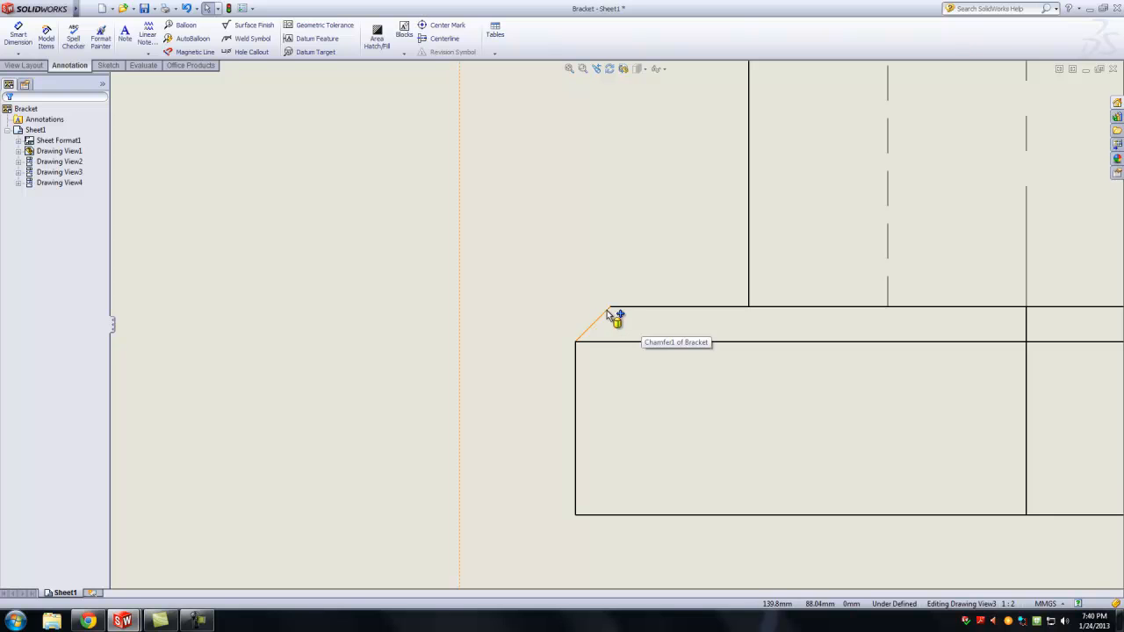
click(597, 322)
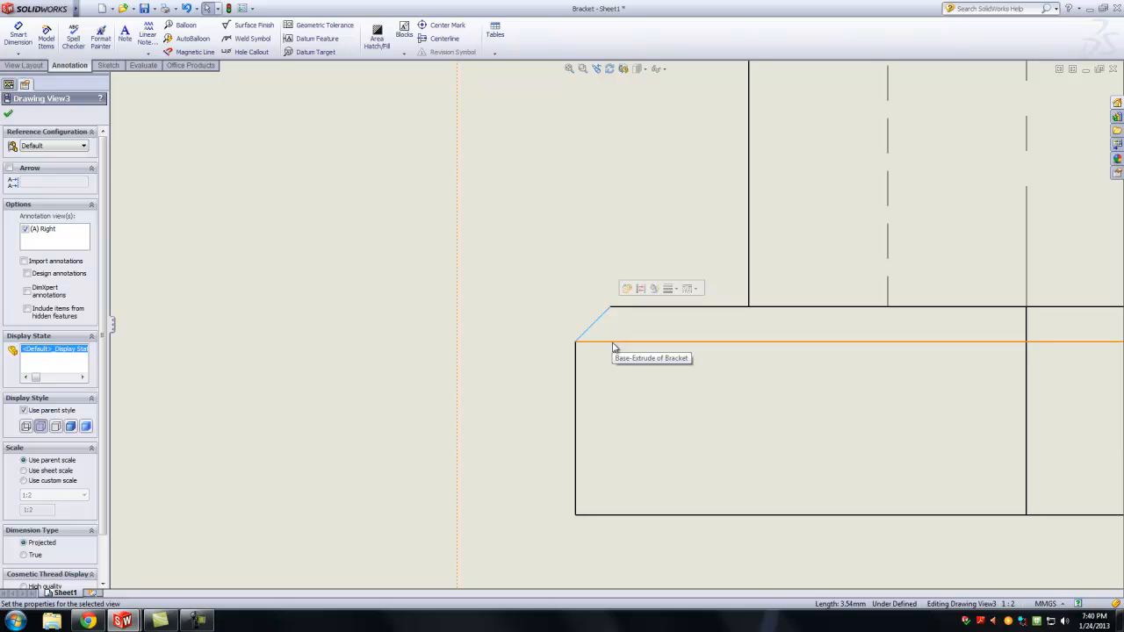
click(614, 344)
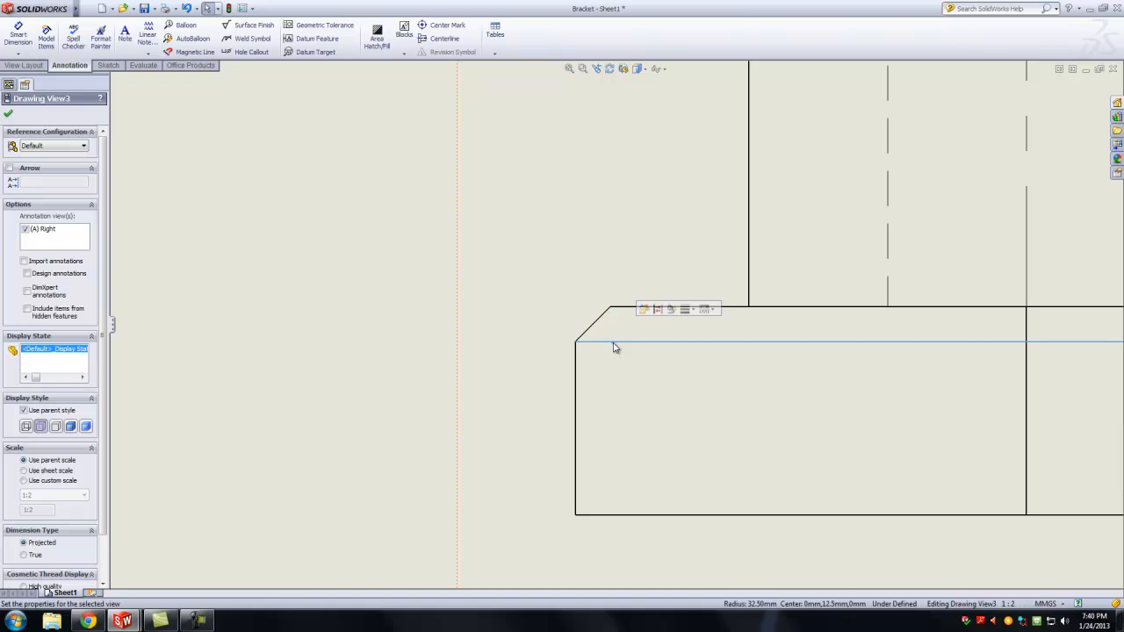
click(9, 114)
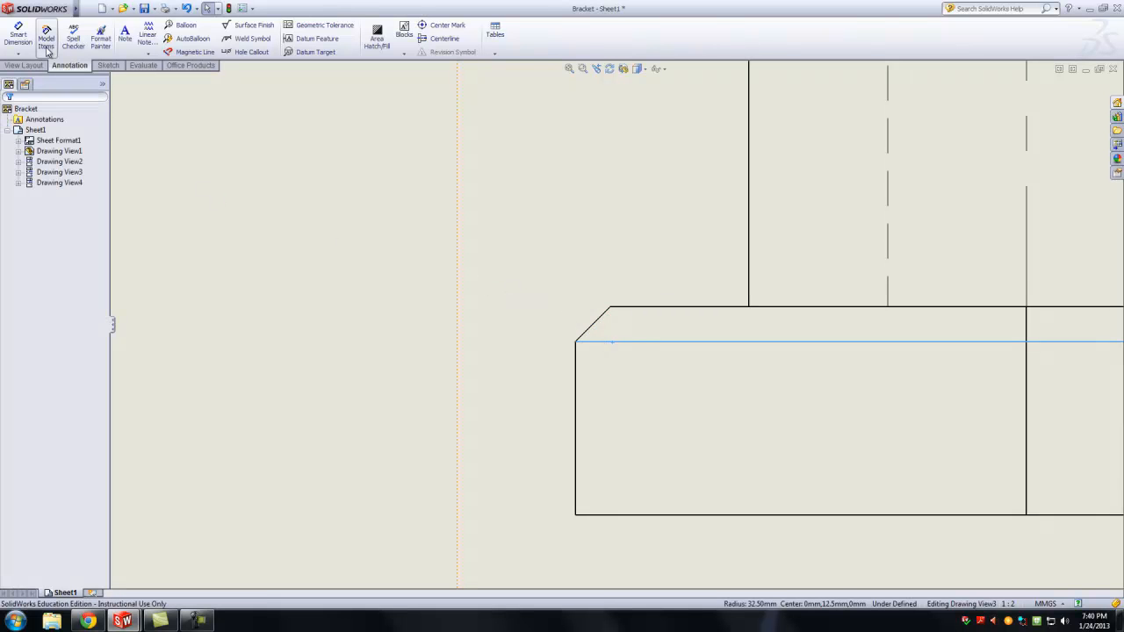
click(17, 37)
click(23, 114)
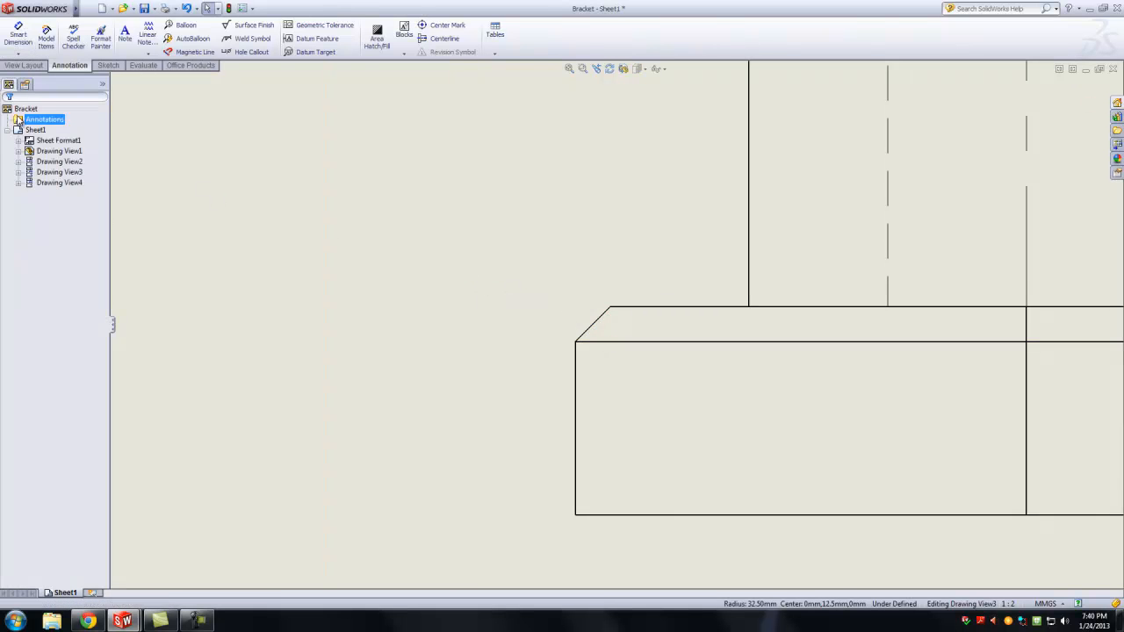
Add a chamfer dimension to the side view's upper-left chamfer, measured against the horizontal edge below it, with the text outside the view.
click(18, 55)
click(38, 147)
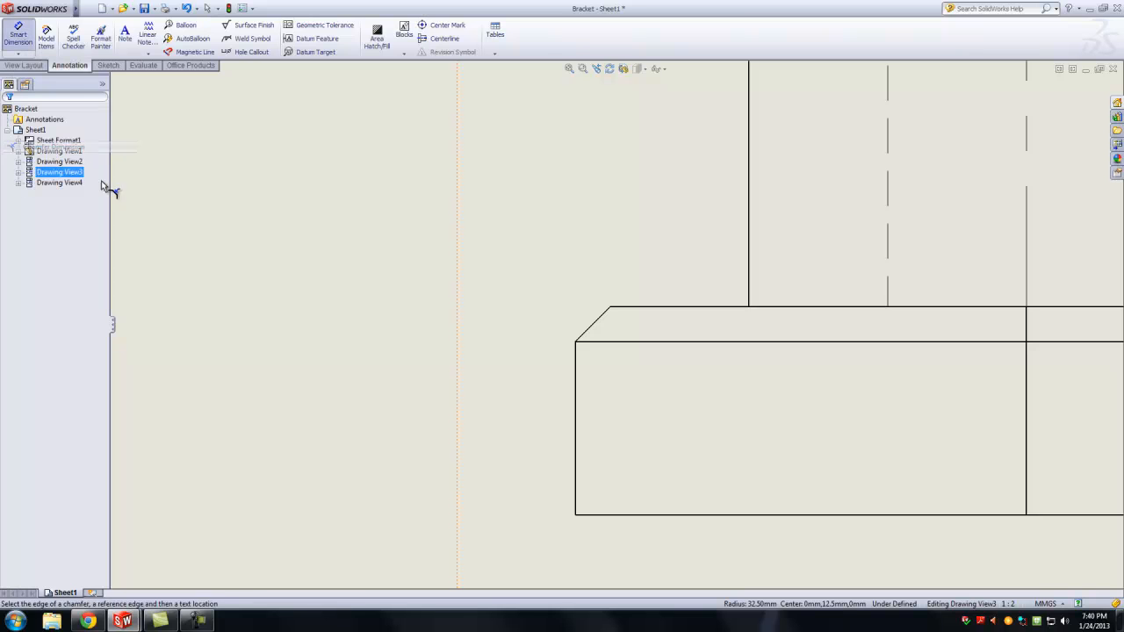
click(598, 319)
click(616, 342)
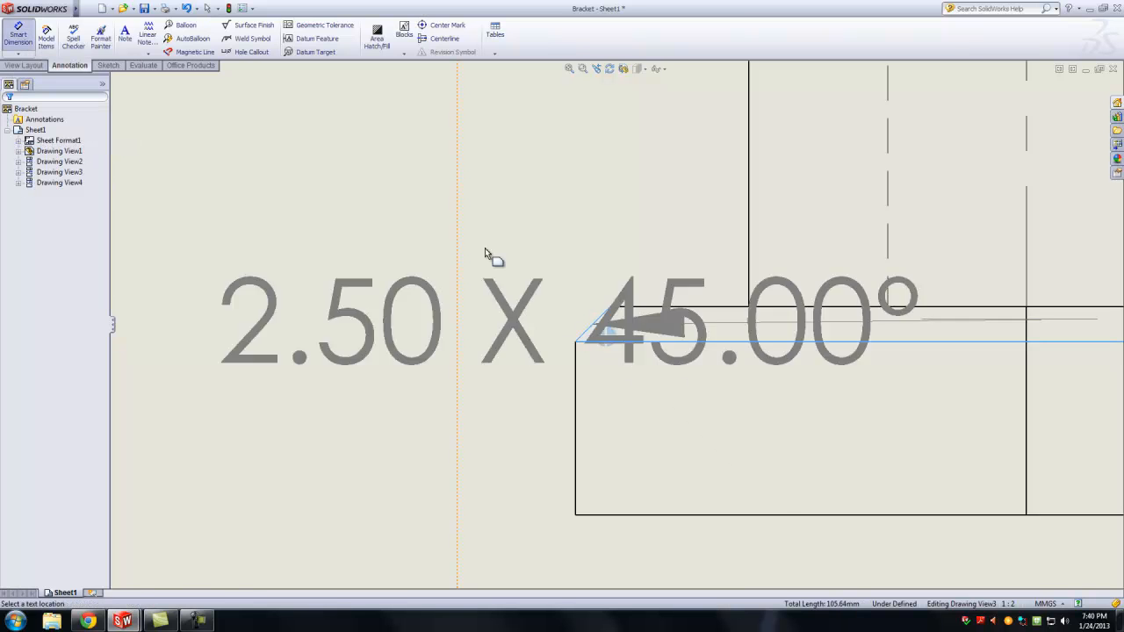
key(z)
key(z)
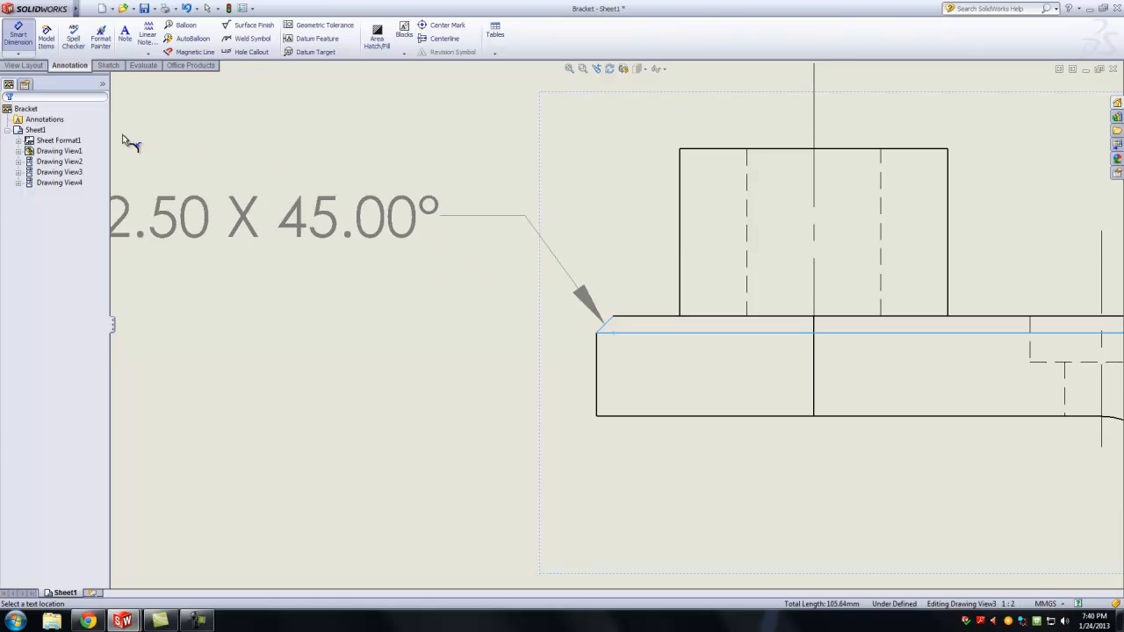
scroll(211, 185, up, 3)
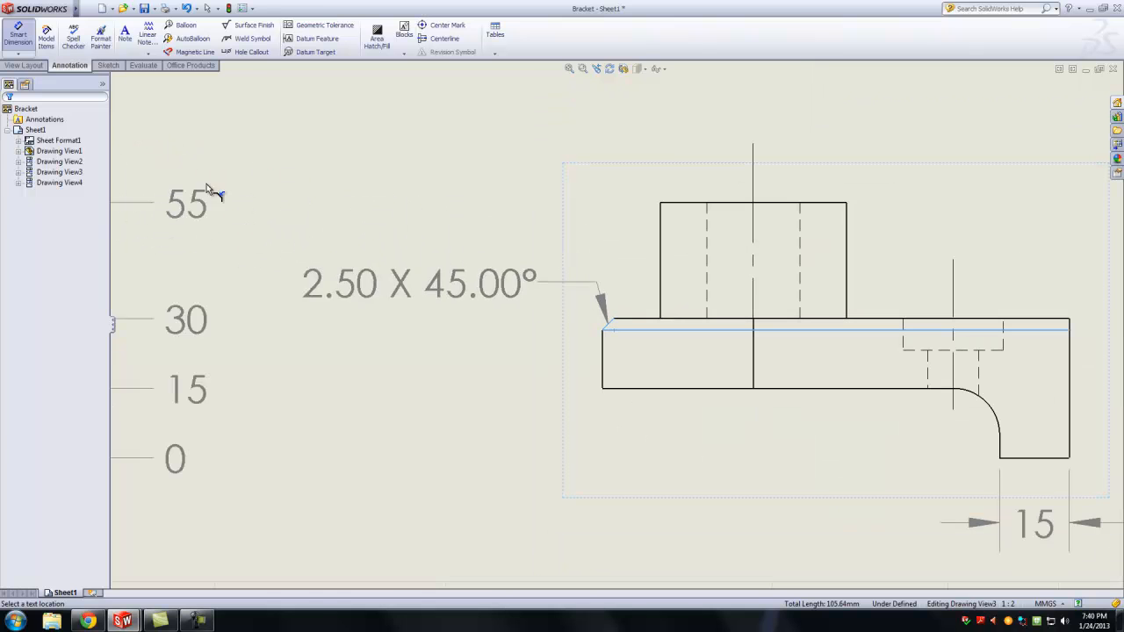
click(145, 130)
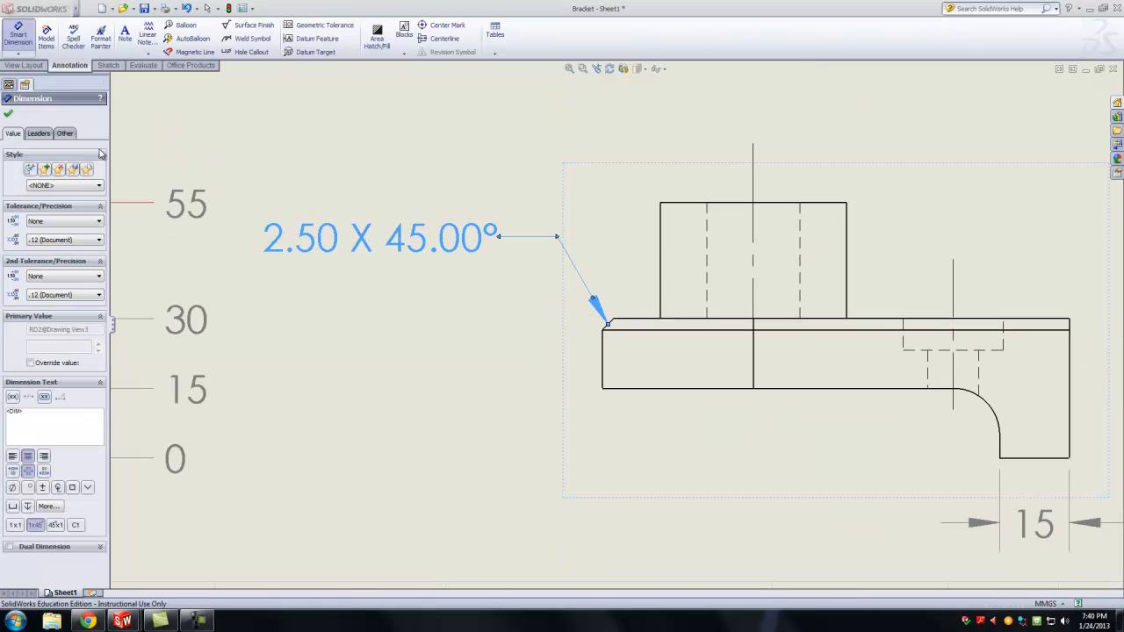
Move the chamfer dimension text lower and slightly closer to the chamfered corner of the side view.
click(338, 256)
drag(350, 245, 378, 287)
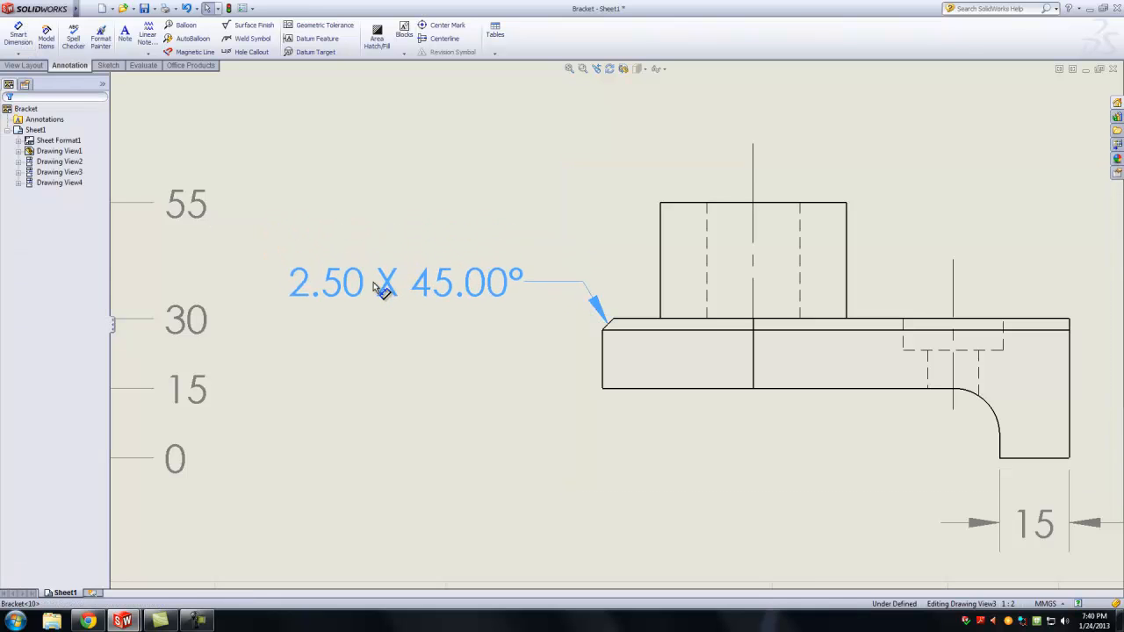
click(371, 217)
key(z)
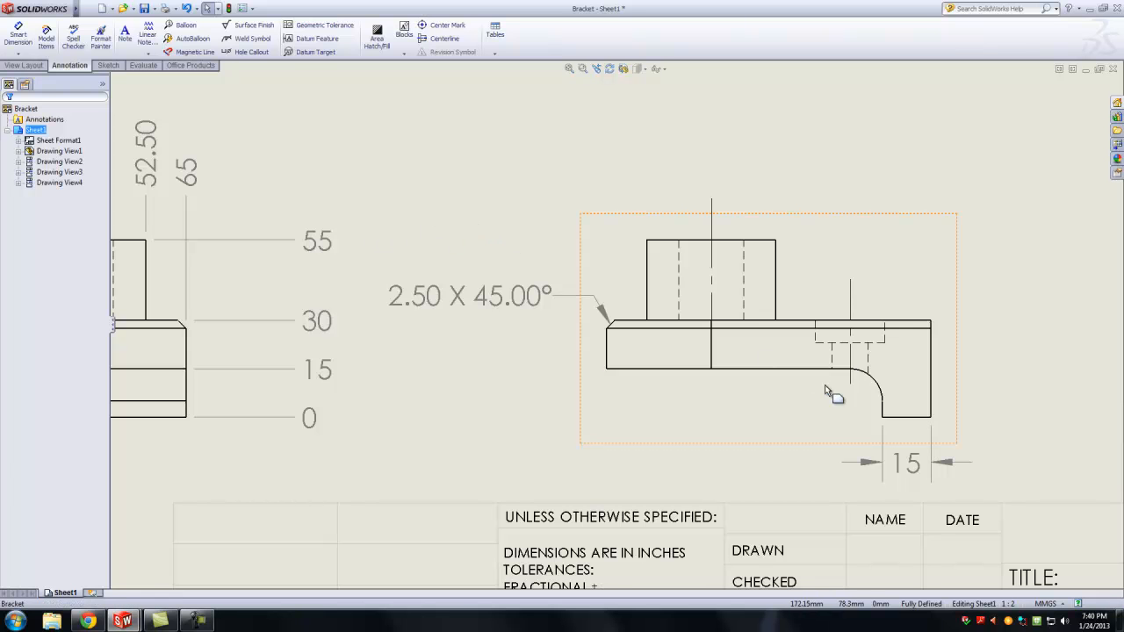
scroll(877, 386, down, 1)
scroll(878, 383, down, 1)
scroll(847, 381, up, 2)
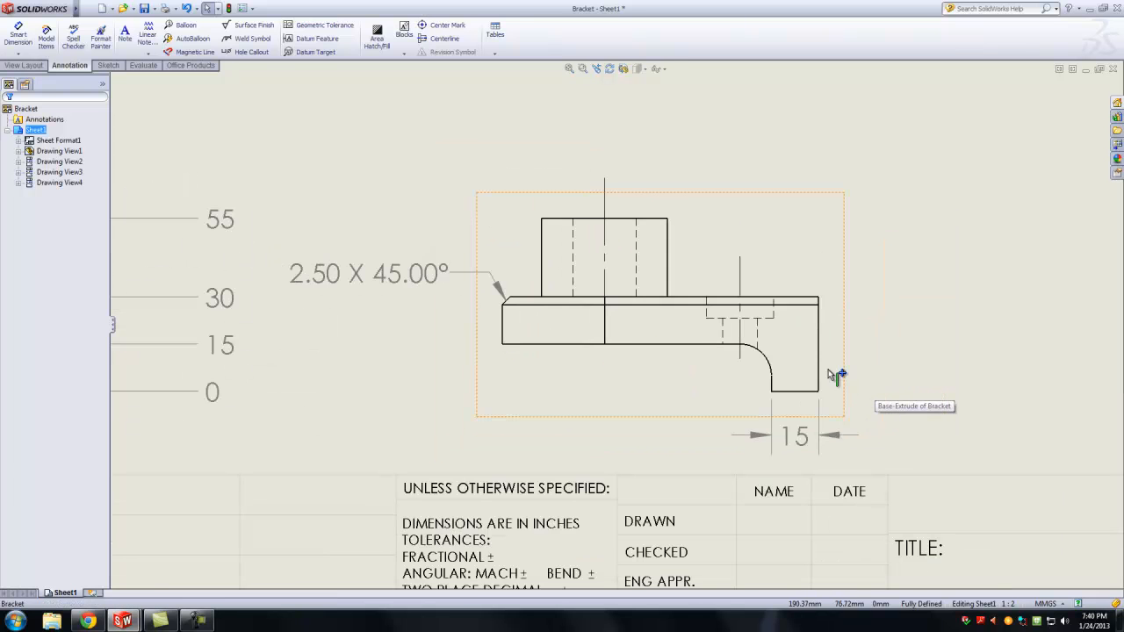
click(9, 36)
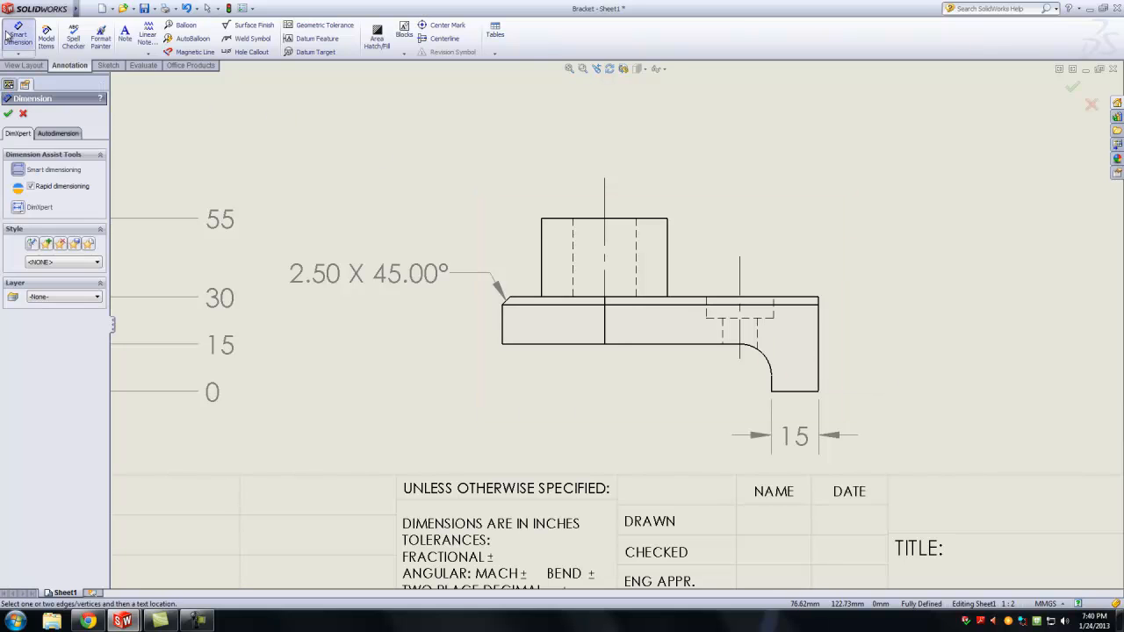
click(770, 360)
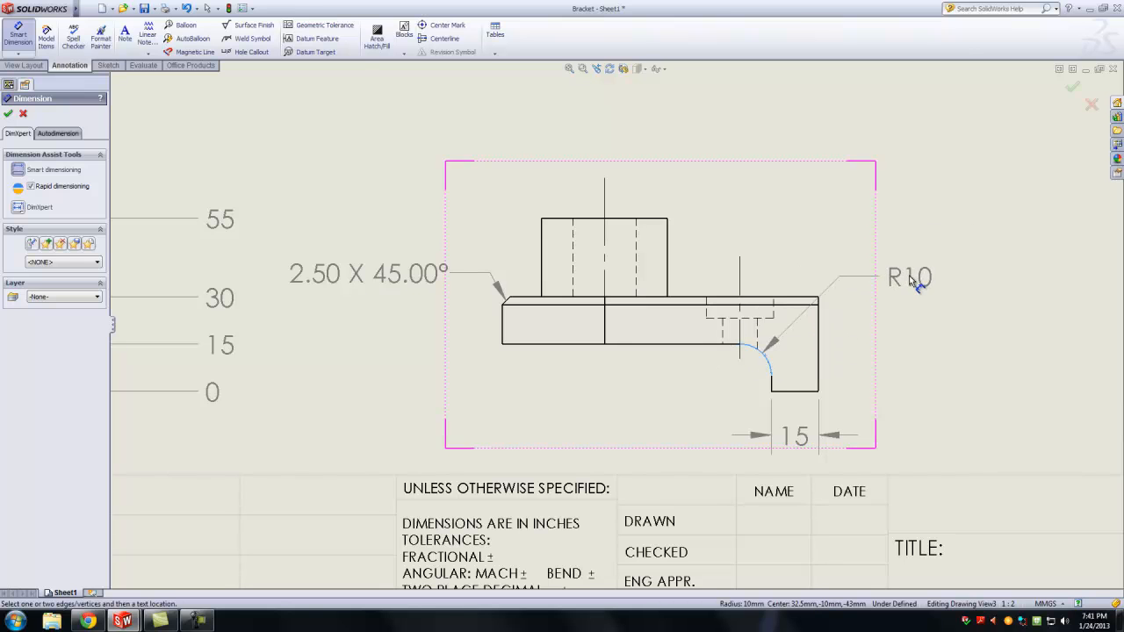
key(Escape)
Dimension the radius of the fillet arc in the side view and place its text below the base plate, beside the leg.
click(18, 35)
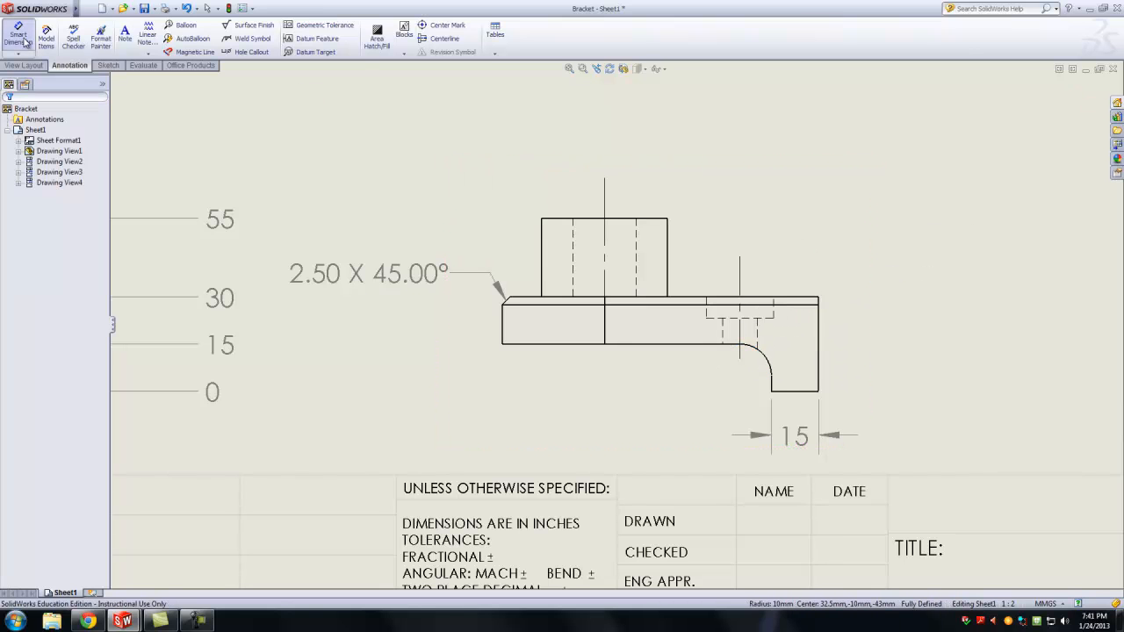
click(769, 360)
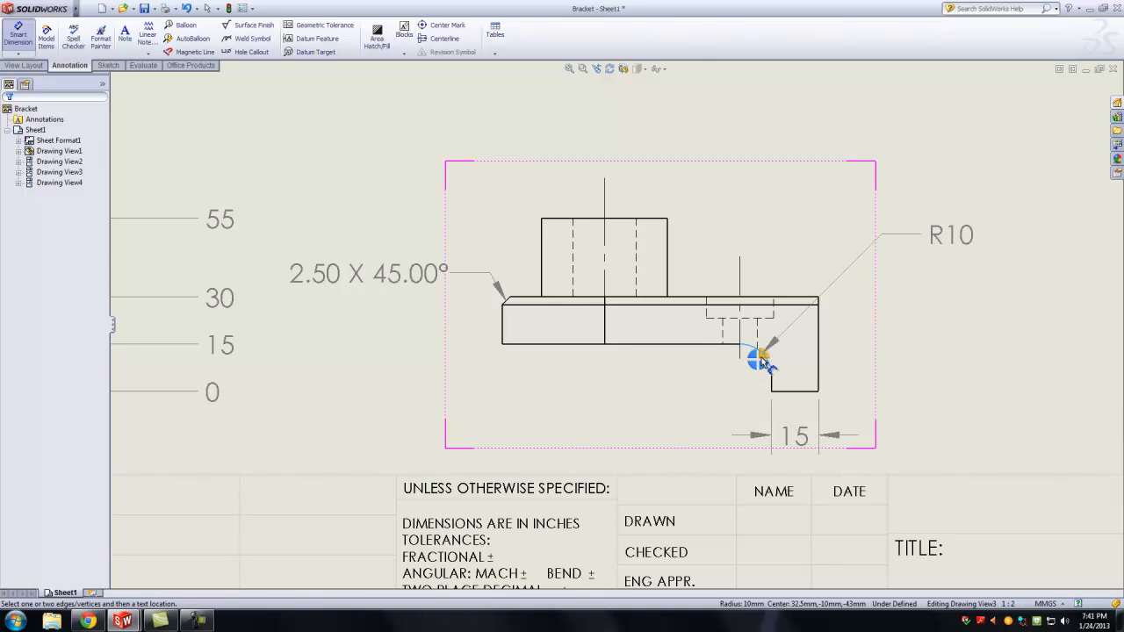
click(762, 360)
key(Escape)
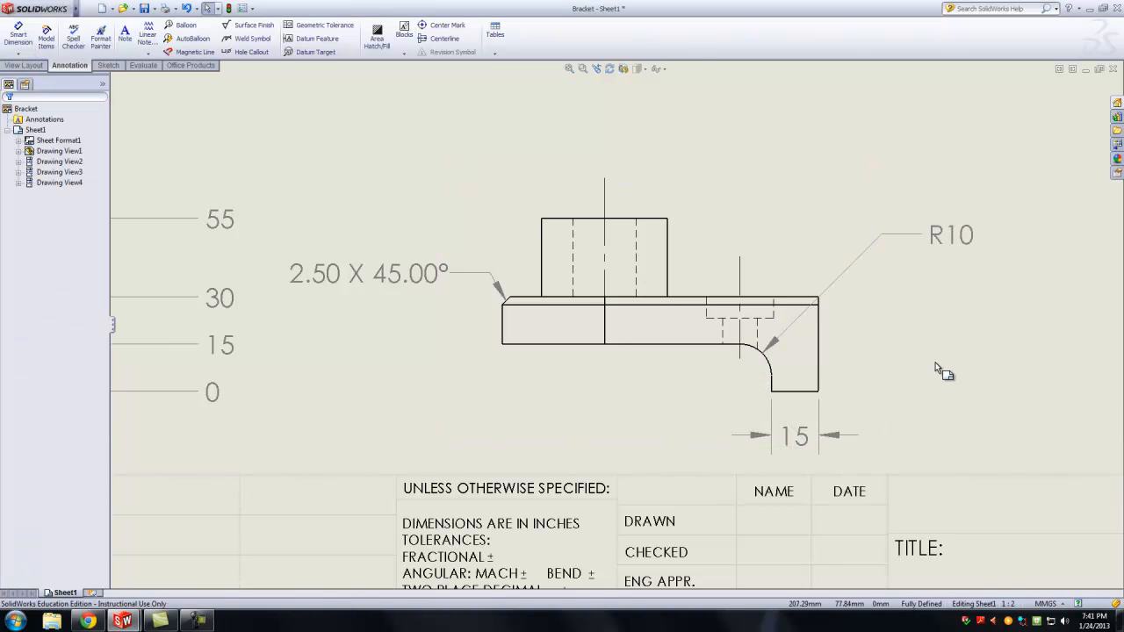
drag(957, 242, 627, 427)
click(1003, 362)
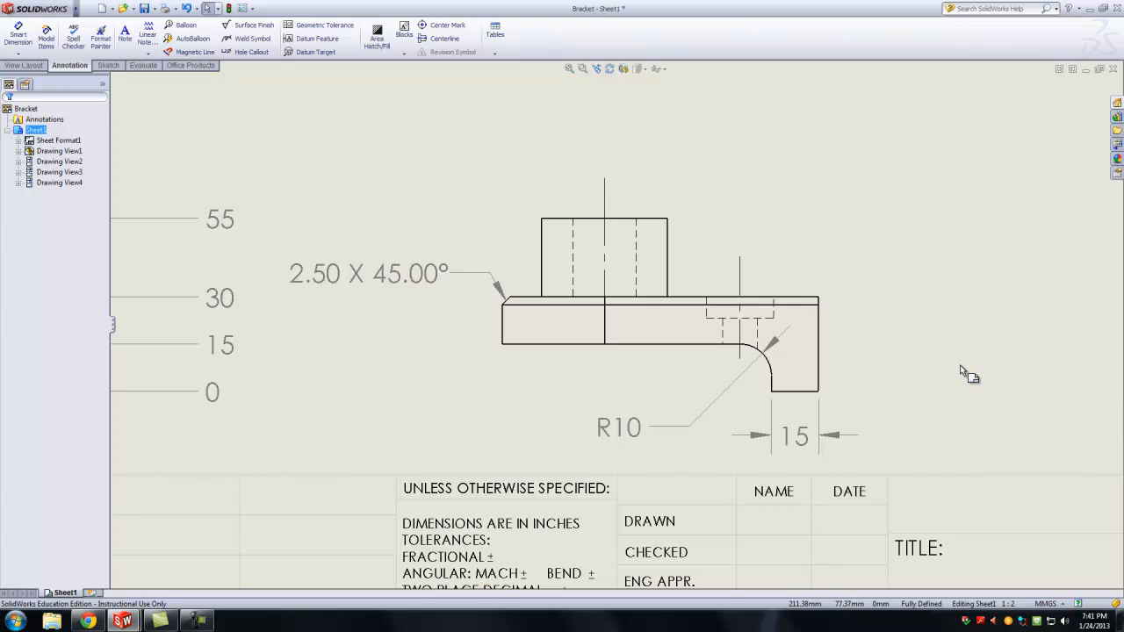
Try the fillet radius text above the side view and return it to its place below the base plate.
drag(619, 427, 784, 251)
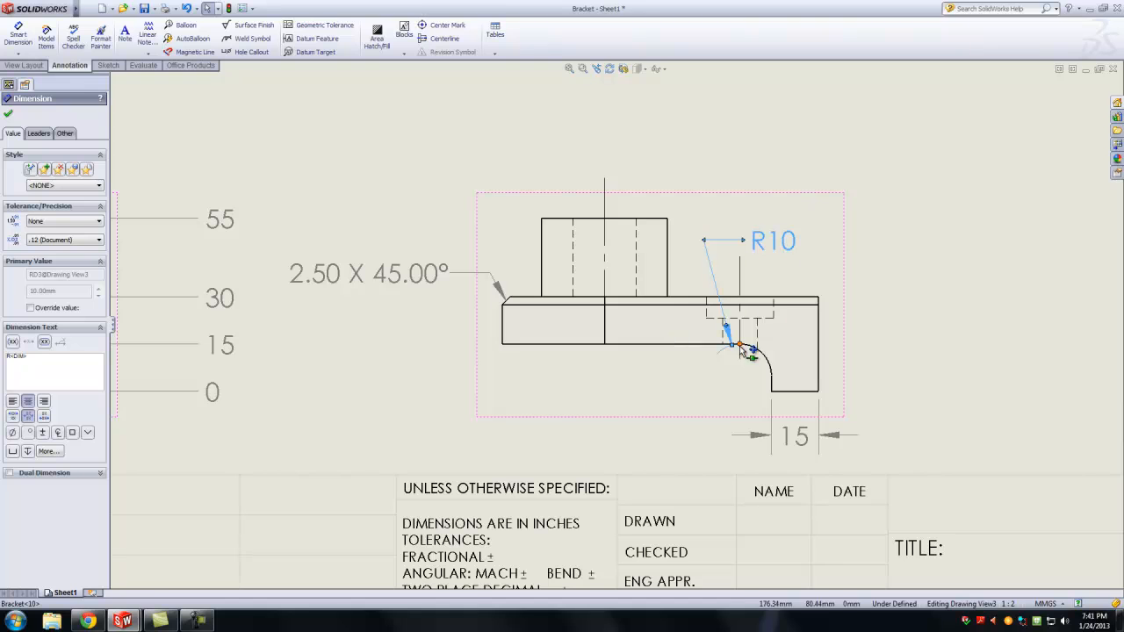
drag(786, 242, 627, 437)
click(976, 350)
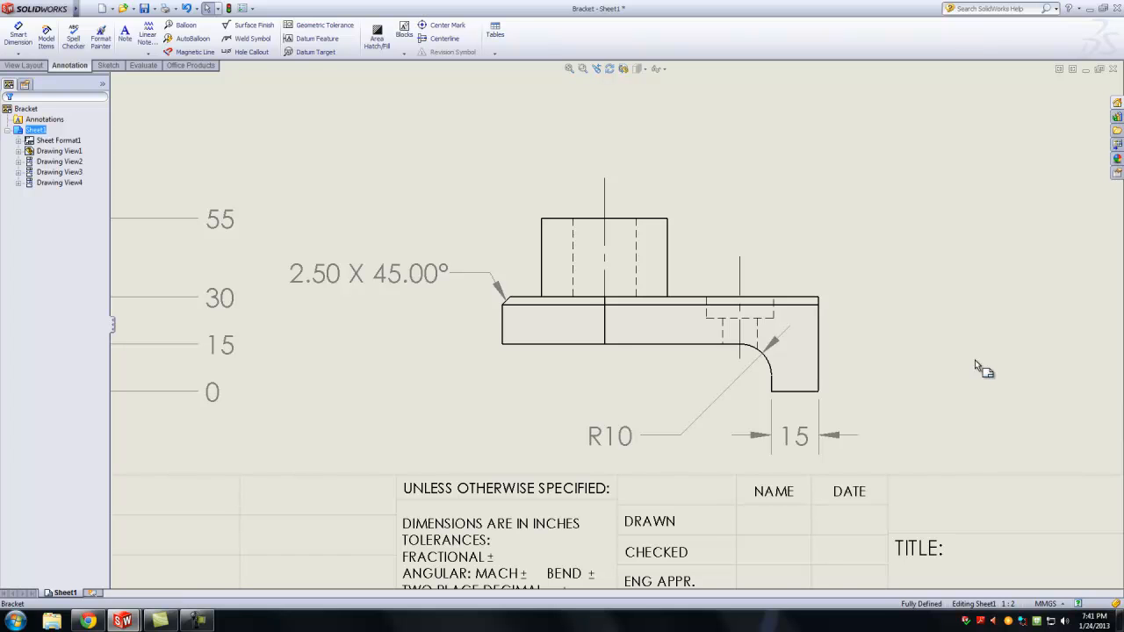
Place a leaderless note reading "fdsfsdfasdfsdfsdafasfasdf" in the empty area above and to the right of the side view.
scroll(979, 369, down, 4)
scroll(615, 278, up, 1)
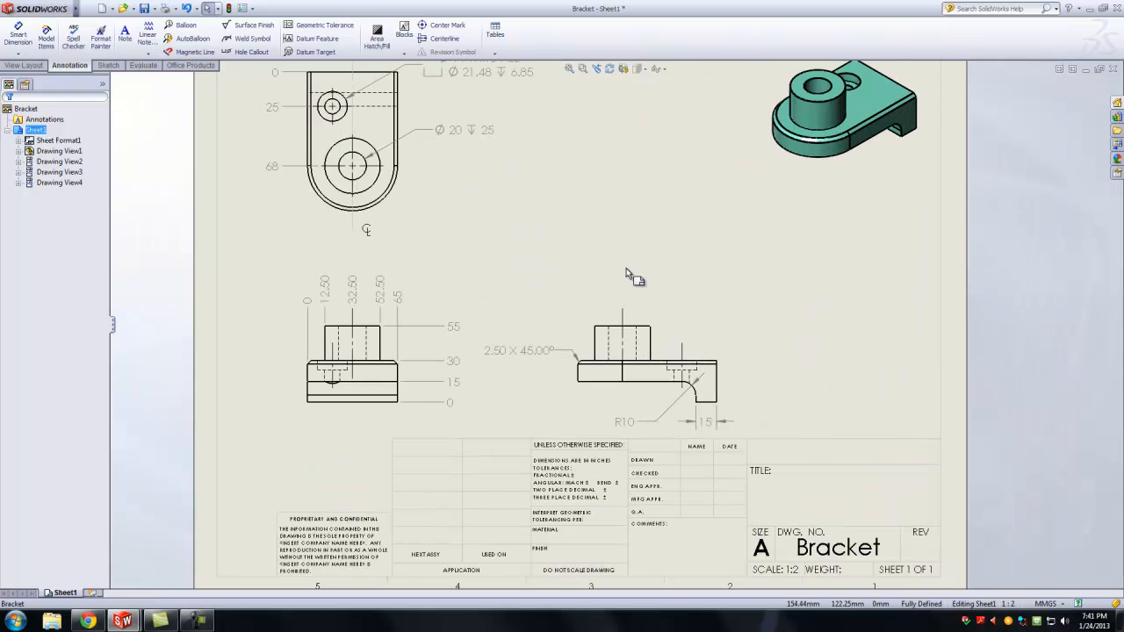
scroll(626, 275, down, 3)
scroll(632, 263, up, 3)
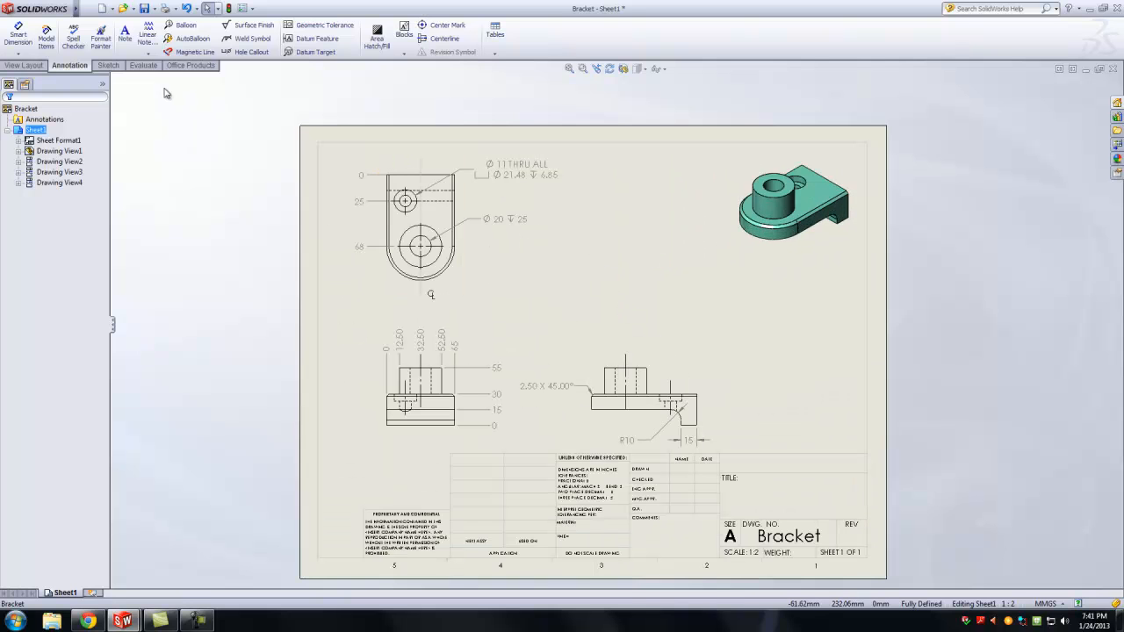
click(126, 45)
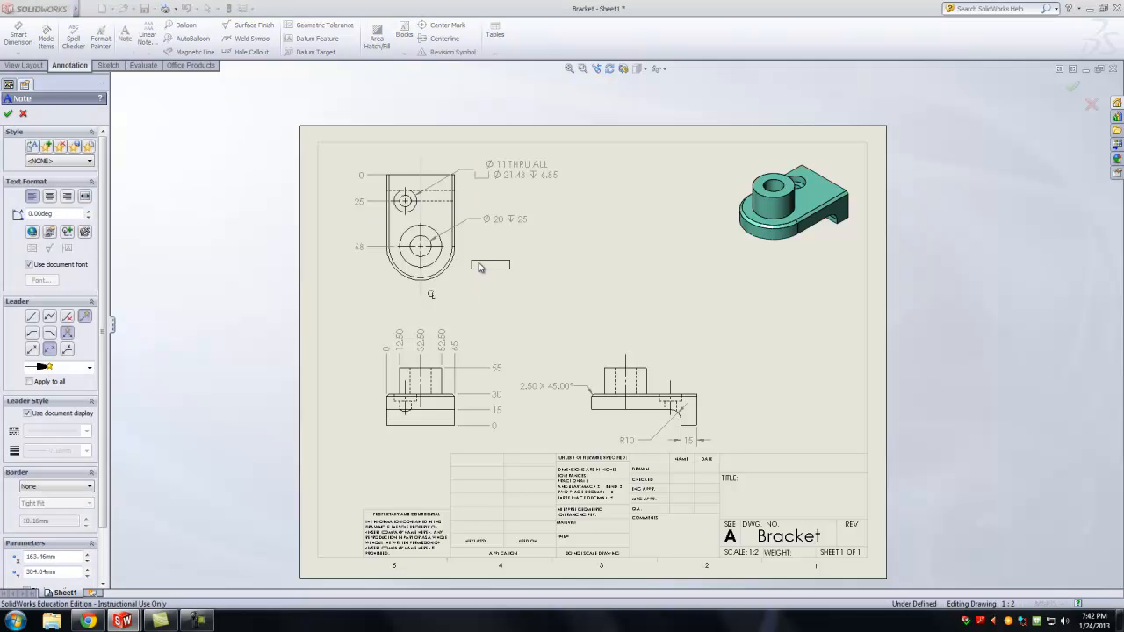
scroll(667, 324, down, 5)
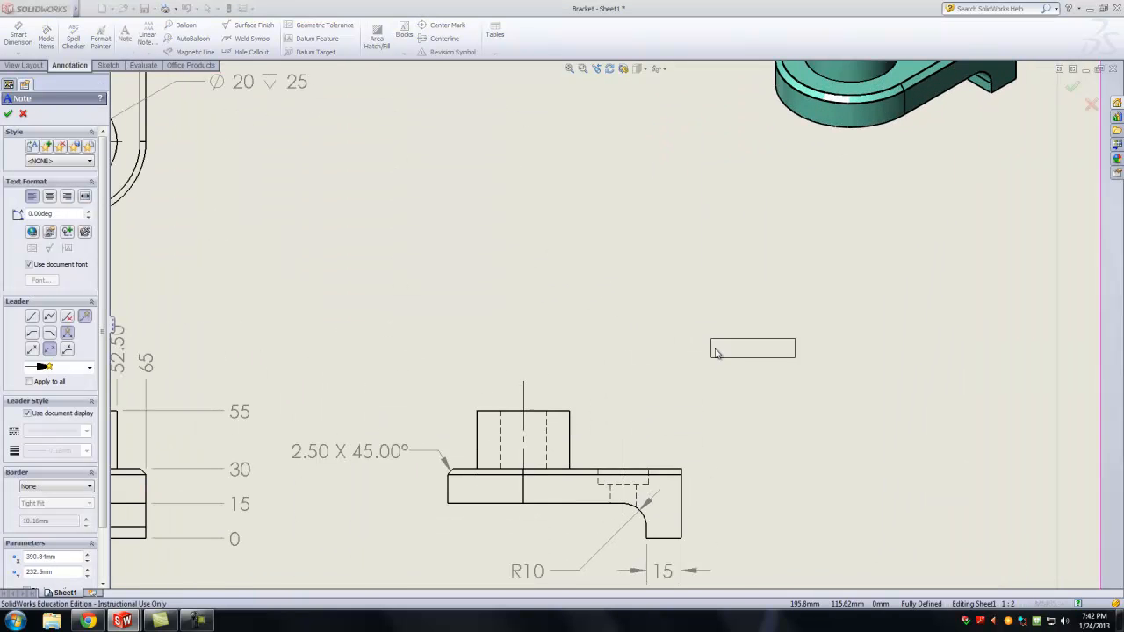
scroll(667, 378, up, 4)
scroll(606, 404, down, 4)
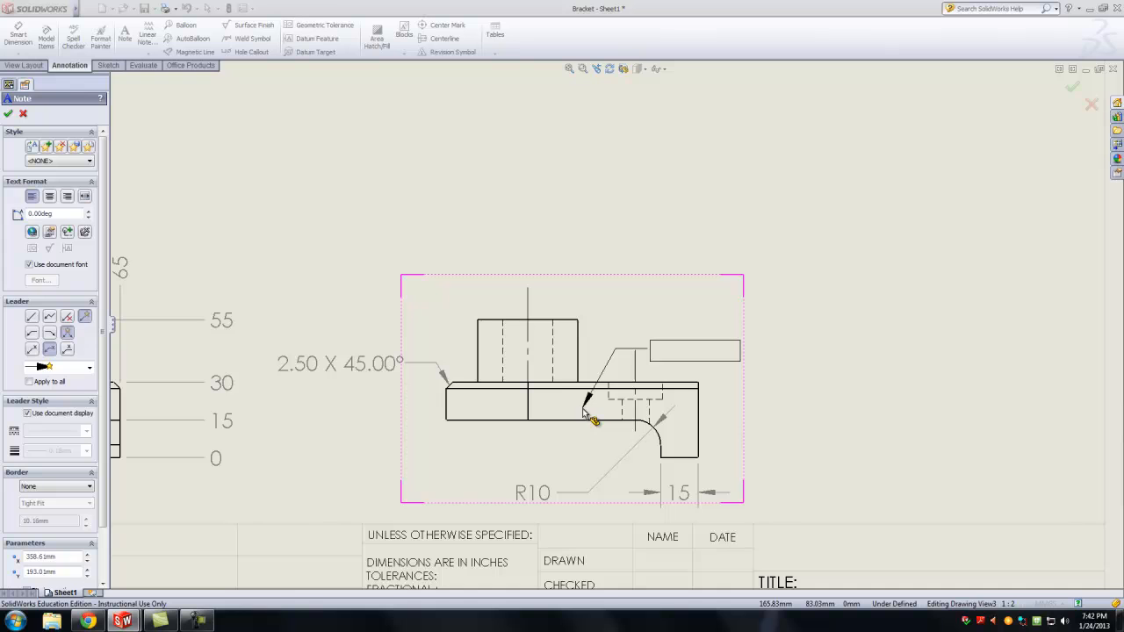
click(706, 187)
text(fdsfsdfasdfsdfsdafasfasdf)
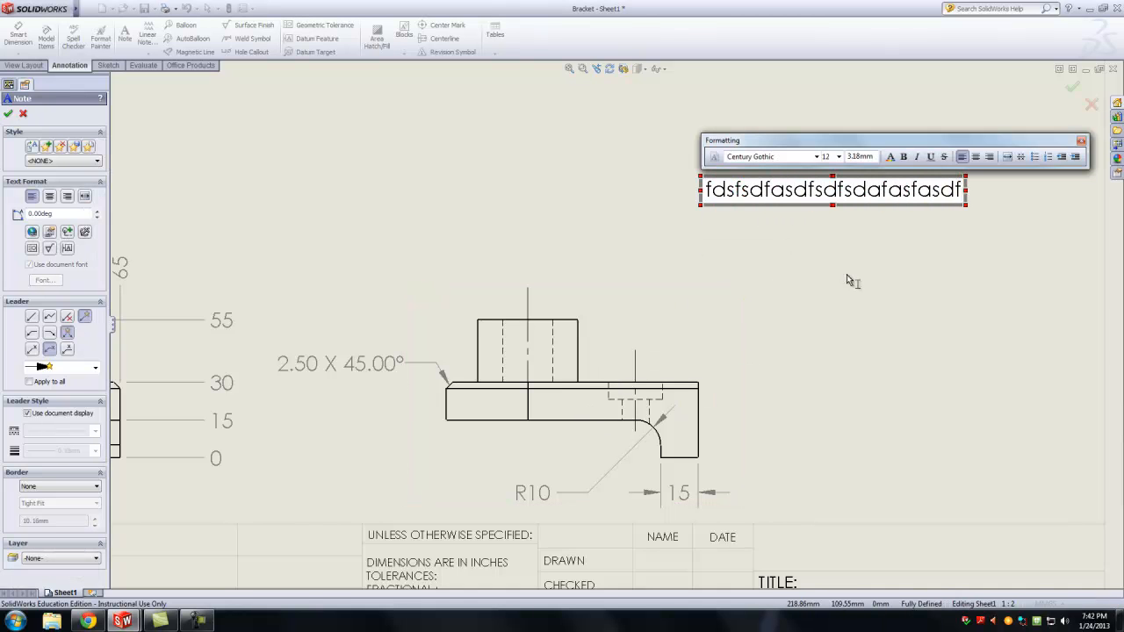
click(846, 276)
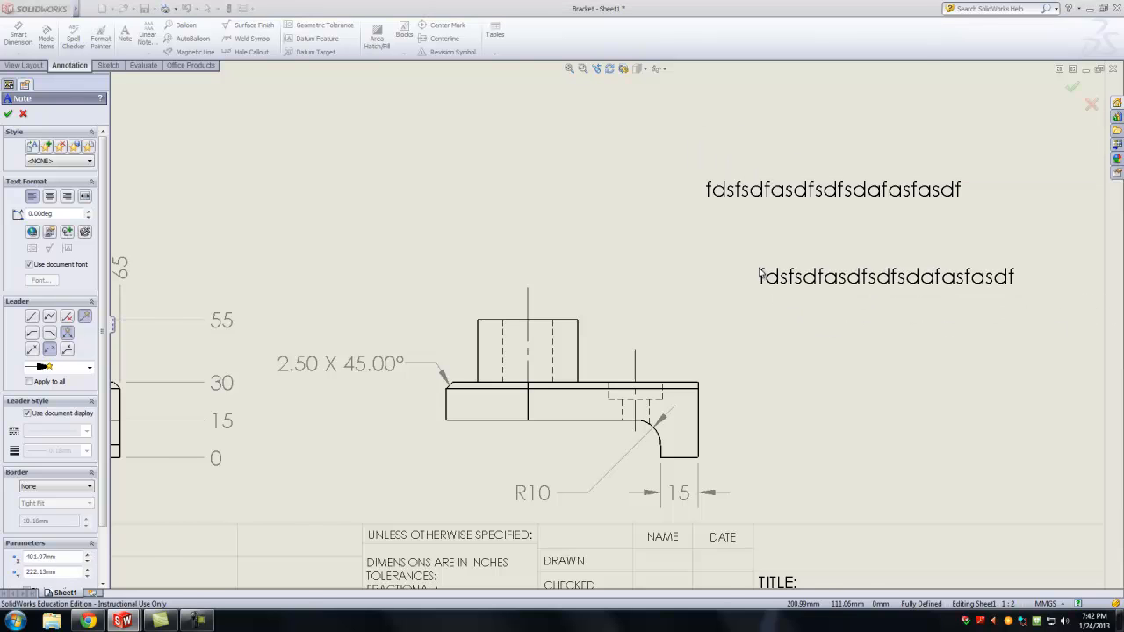
key(Escape)
Delete the sample text note from the sheet.
key(f)
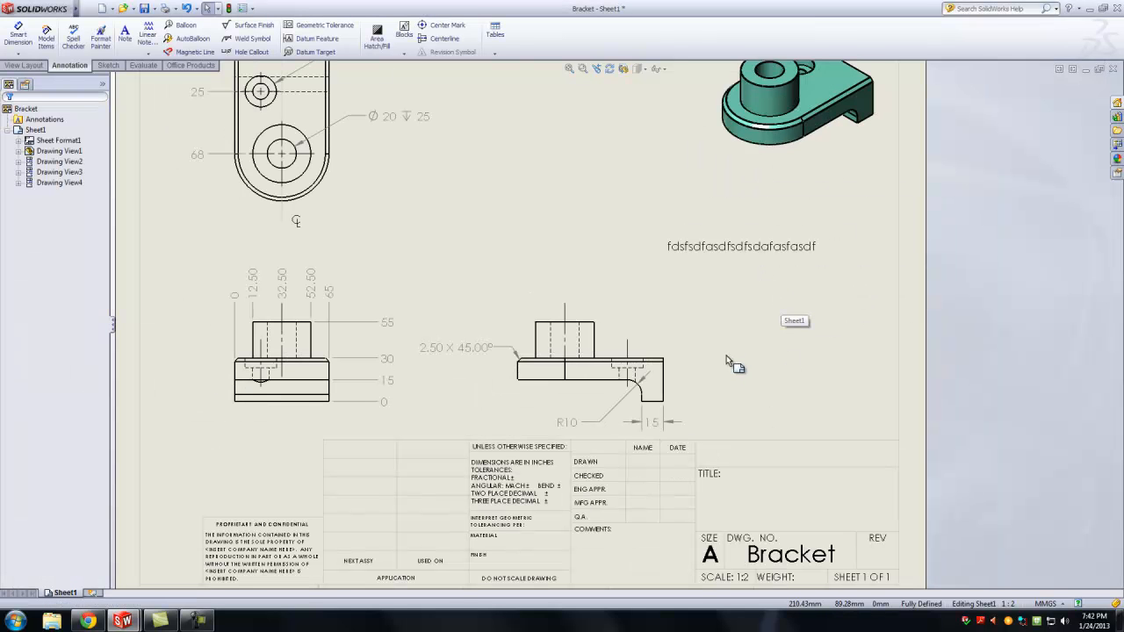
click(708, 250)
key(Delete)
key(f)
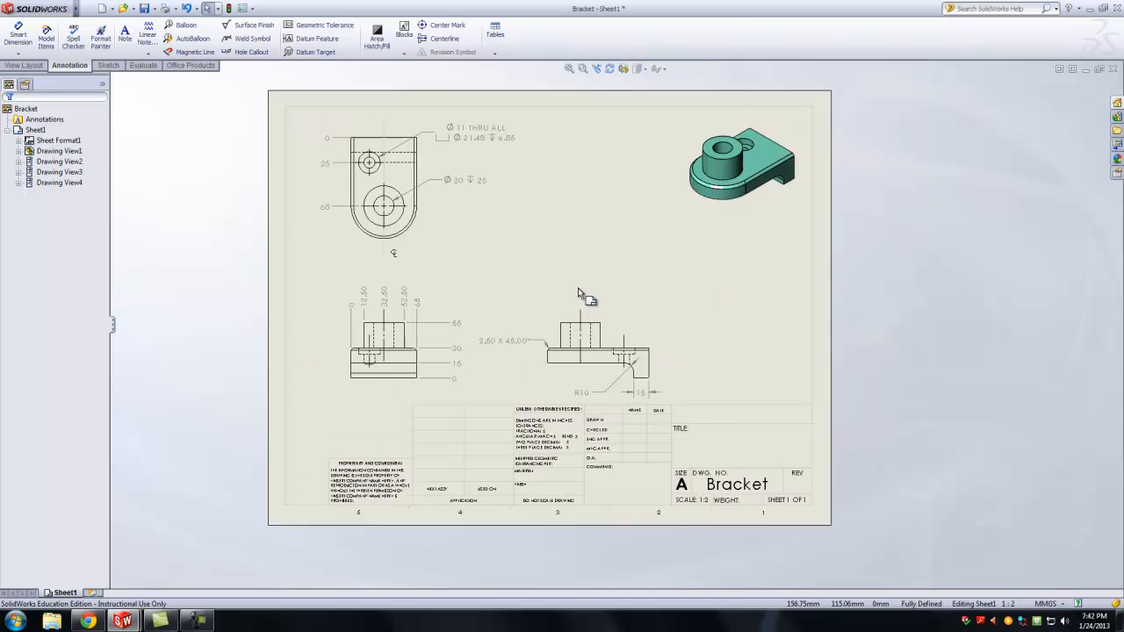
scroll(579, 294, down, 3)
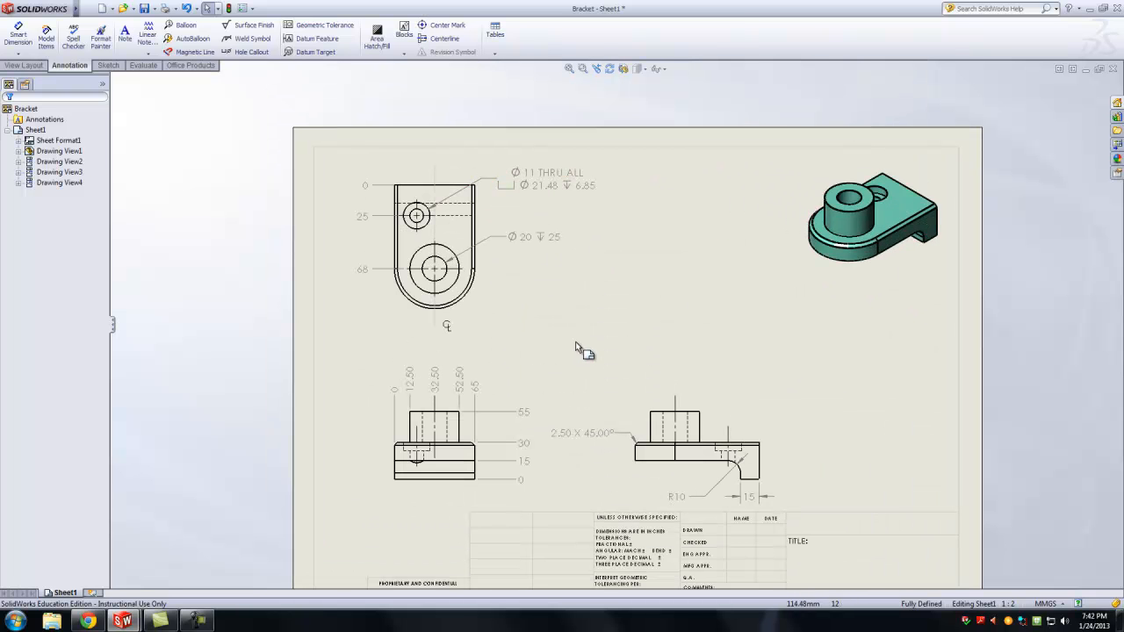
key(f)
scroll(531, 337, down, 2)
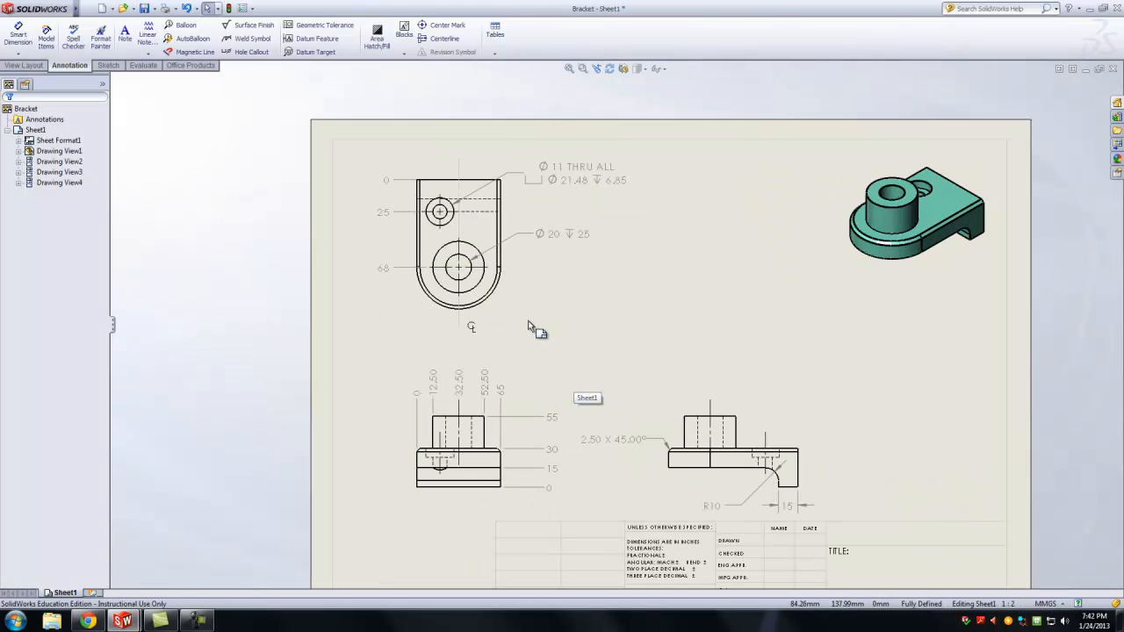
scroll(514, 213, down, 5)
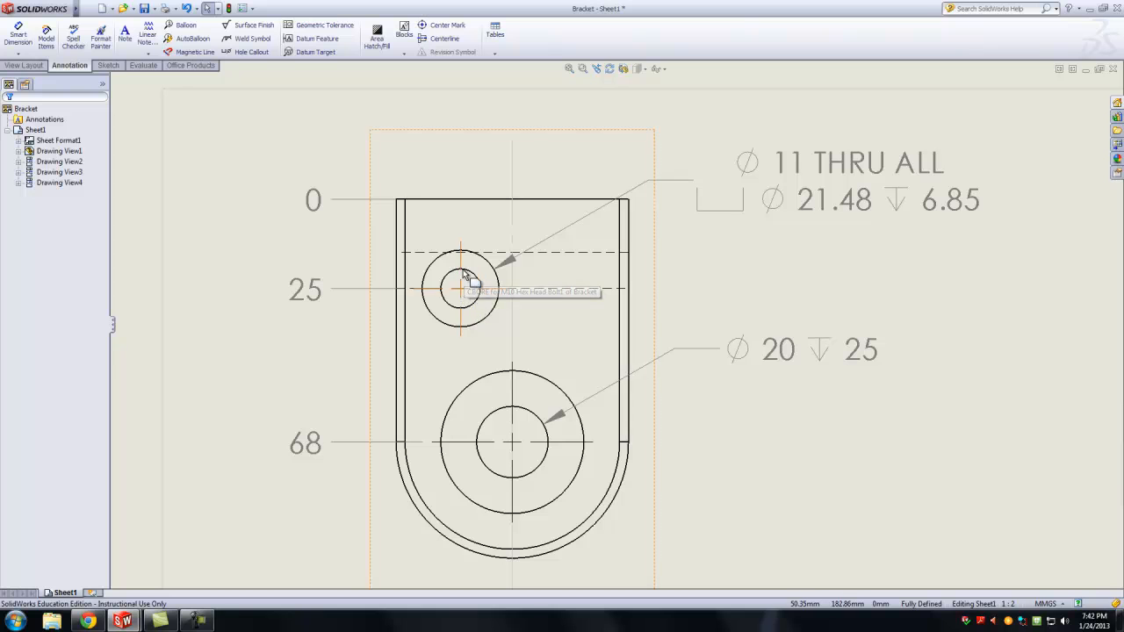
Add the prefix "2X" before the diameter symbol in the top view's counterbored hole callout (11 THRU ALL).
click(823, 205)
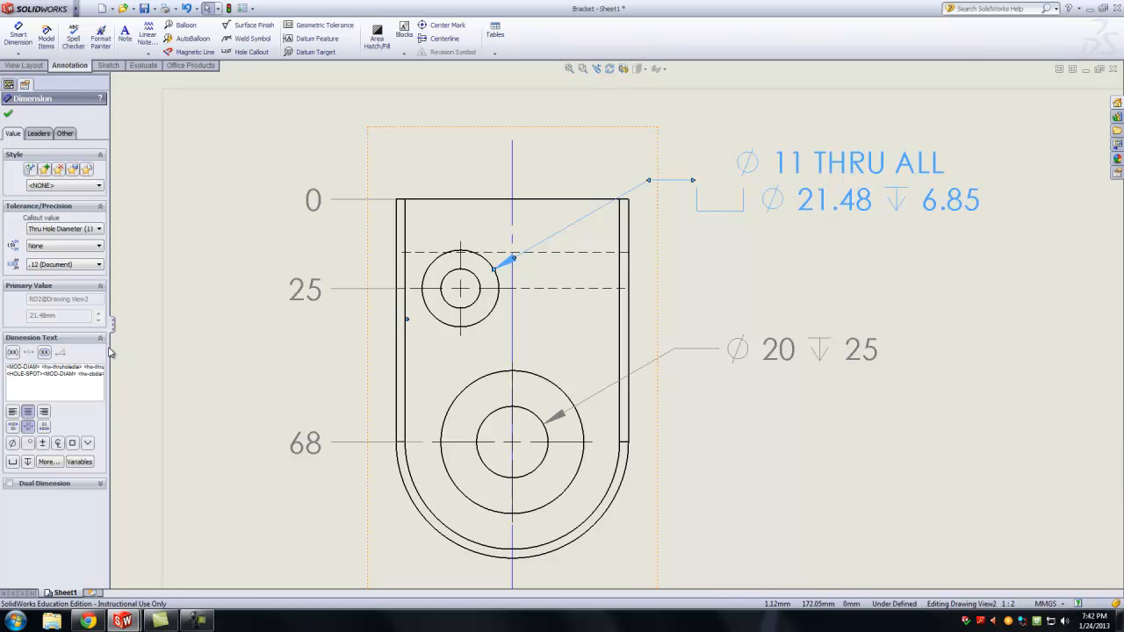
drag(109, 351, 231, 351)
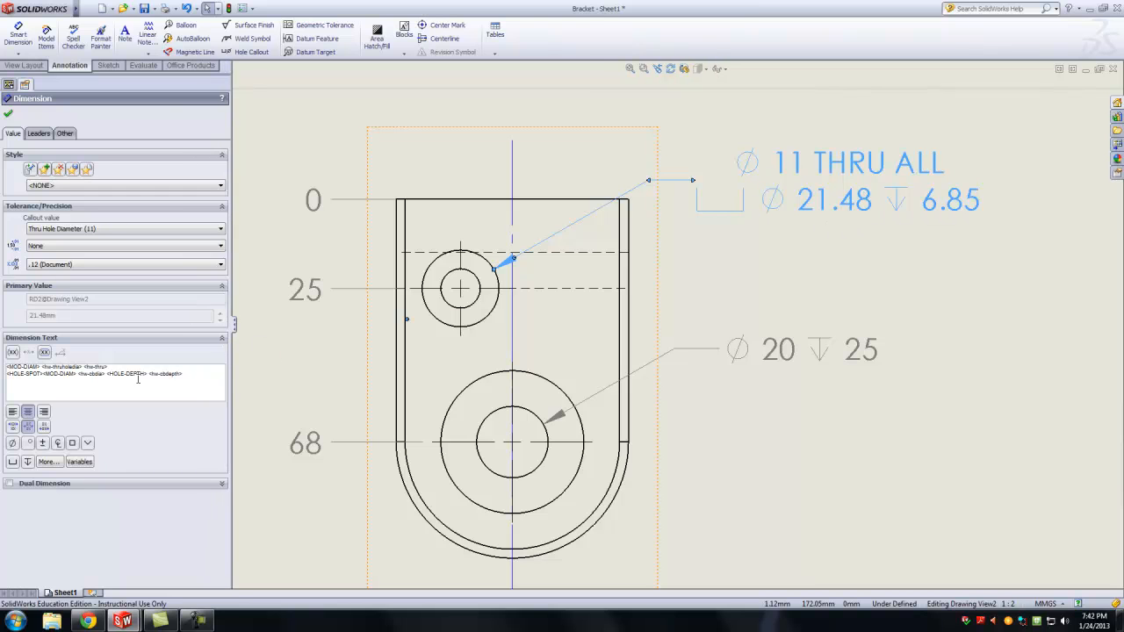
click(39, 367)
click(7, 368)
text(2)
click(114, 63)
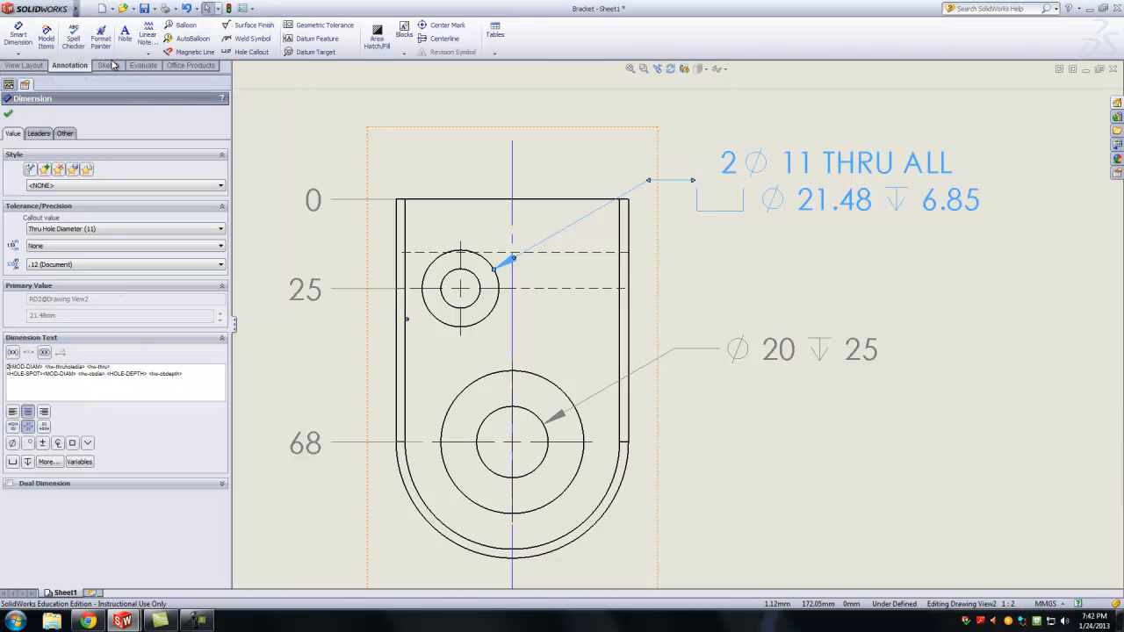
text(X)
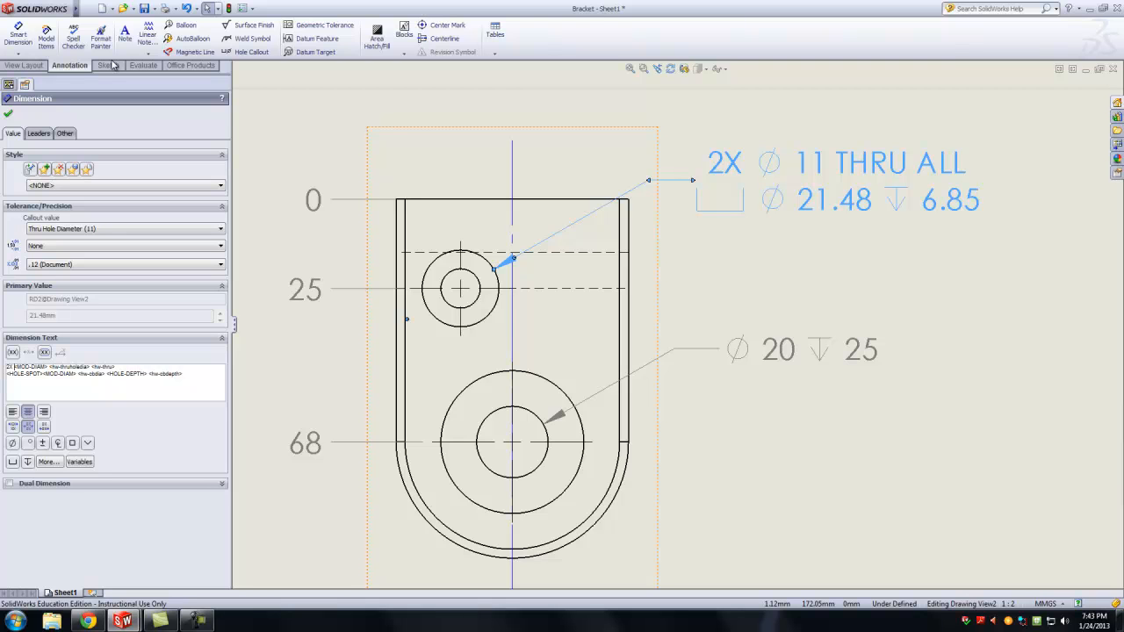
click(9, 114)
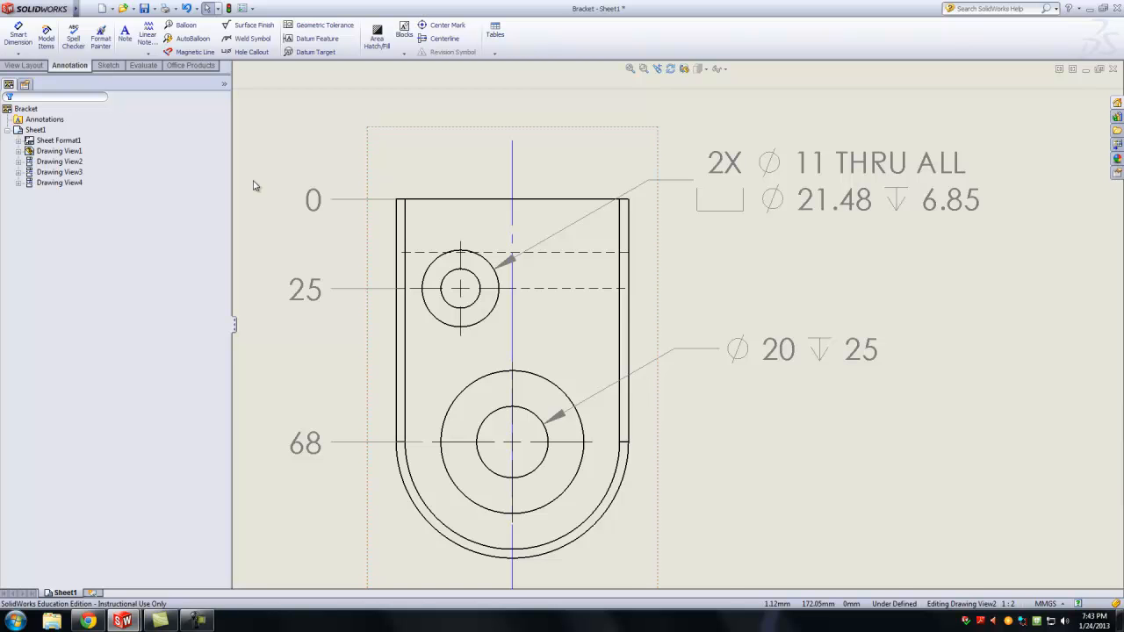
scroll(649, 304, up, 2)
scroll(827, 433, up, 3)
scroll(827, 433, down, 3)
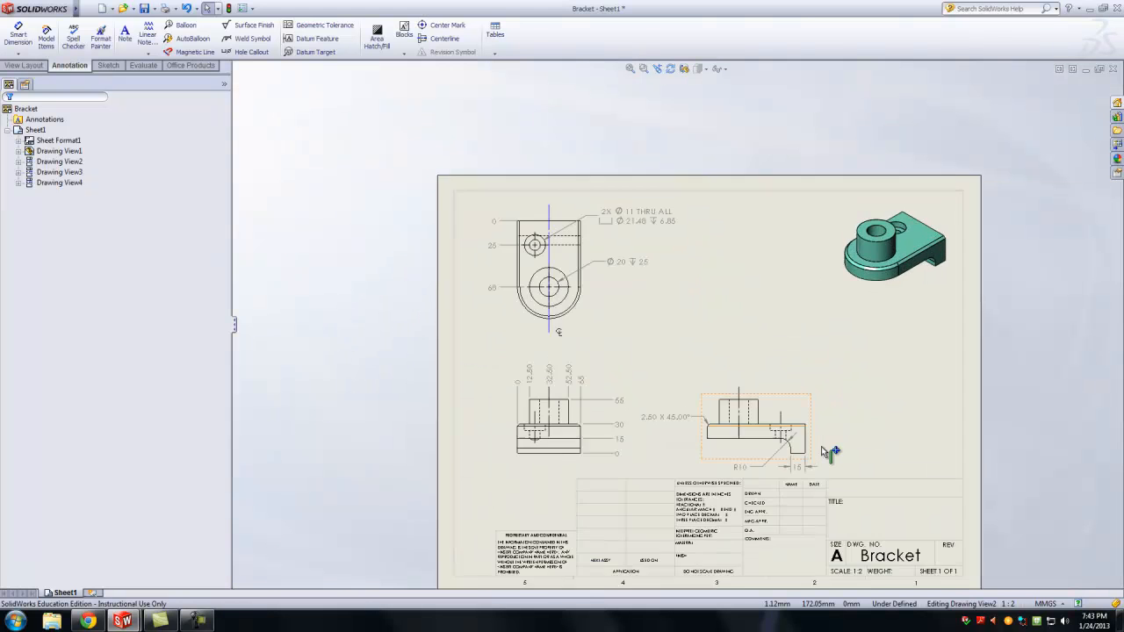
scroll(793, 465, up, 4)
scroll(668, 288, down, 2)
scroll(668, 288, down, 1)
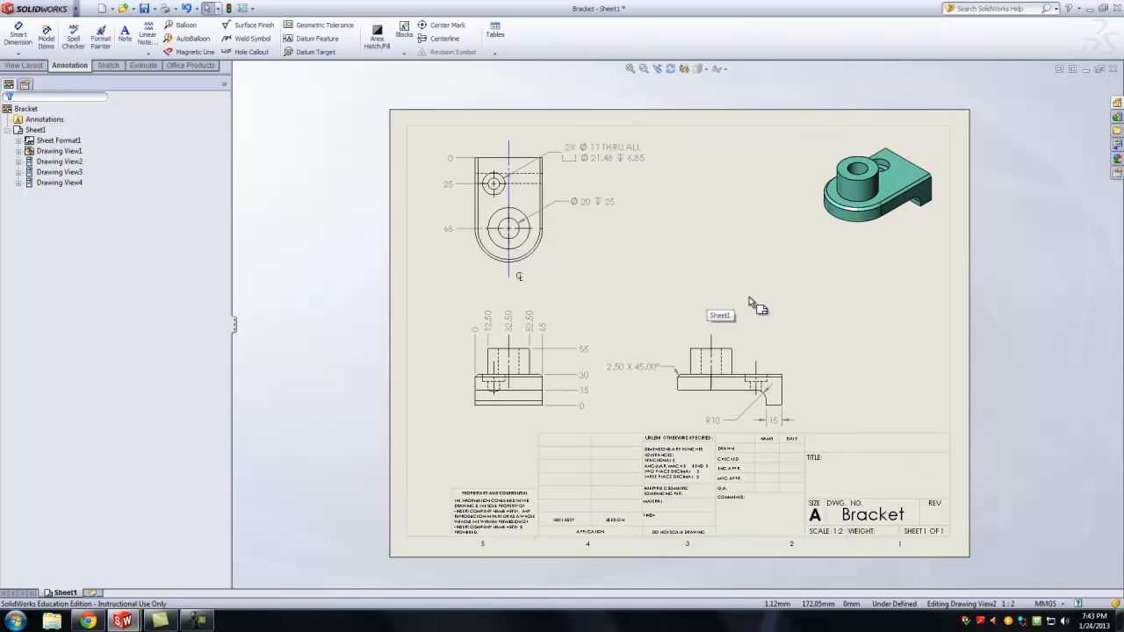
scroll(749, 302, down, 1)
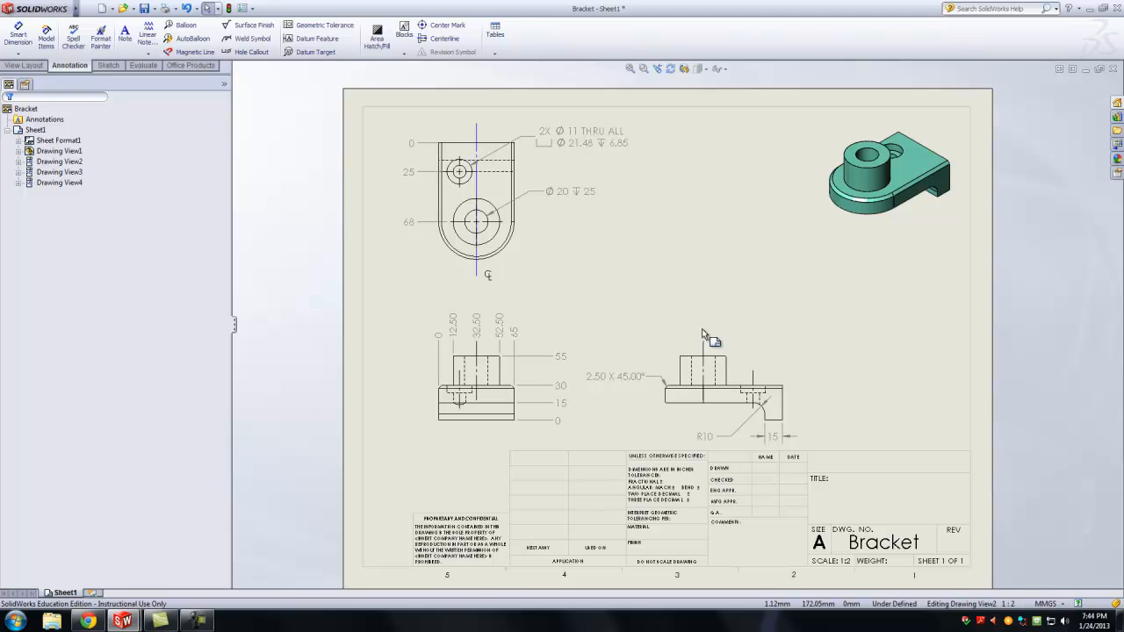
click(200, 620)
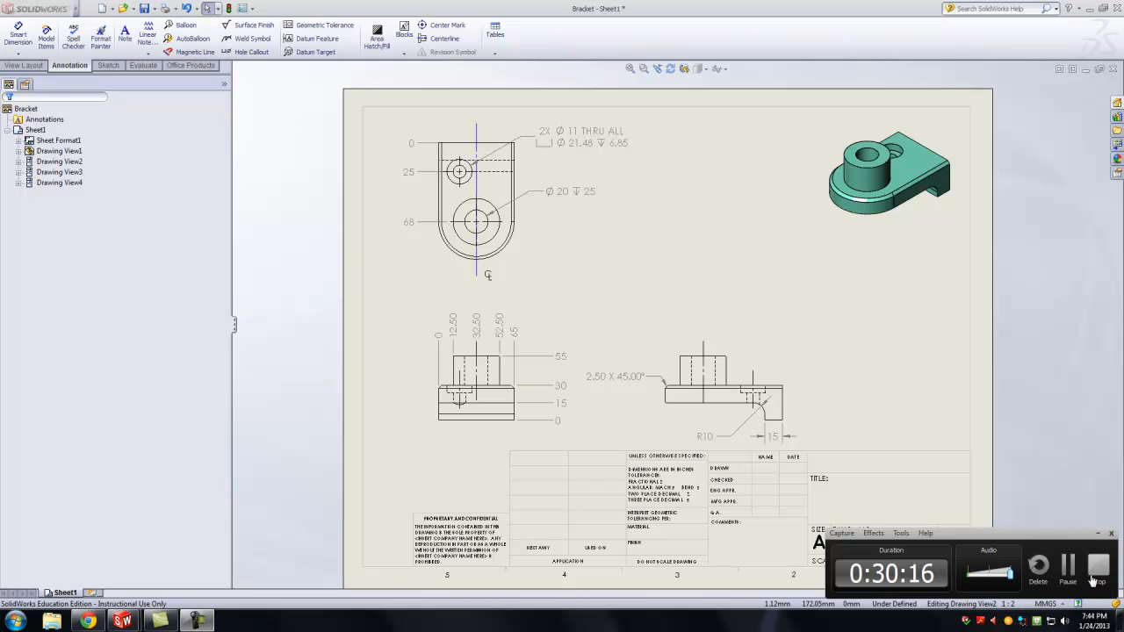